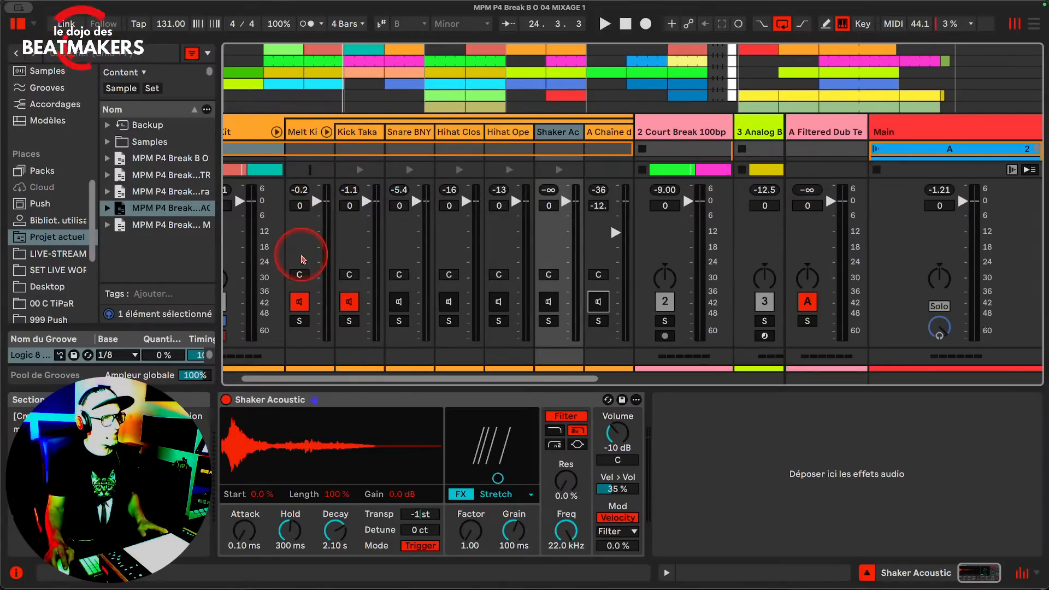
# Widen the Kick Taka Cut chain in the mixer and colour it red
pyautogui.moveTo(384, 131); pyautogui.dragTo(397, 132)
pyautogui.rightClick(356, 132)
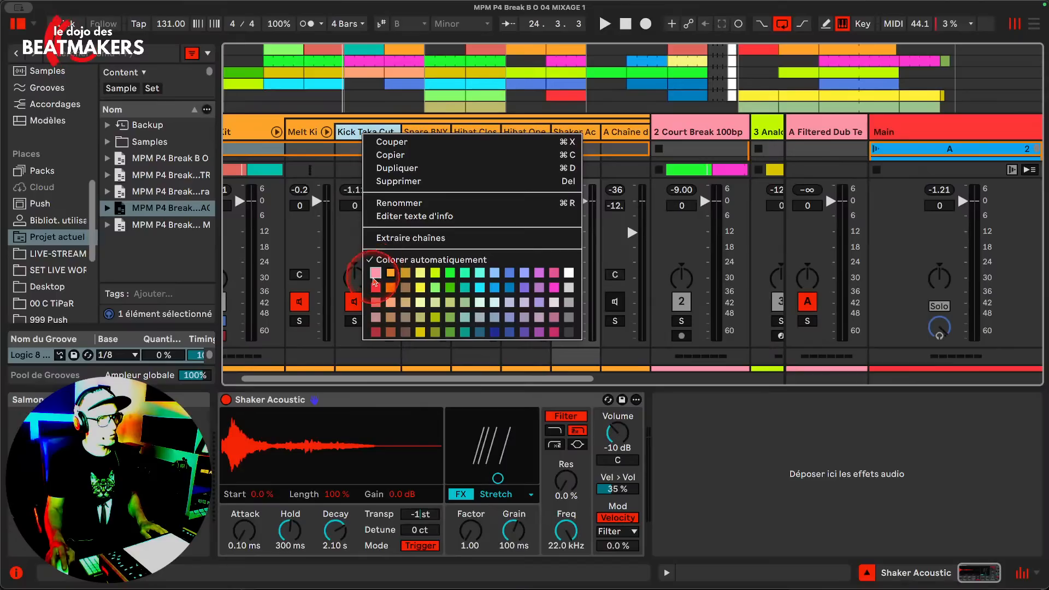
pyautogui.click(384, 132)
pyautogui.click(426, 132)
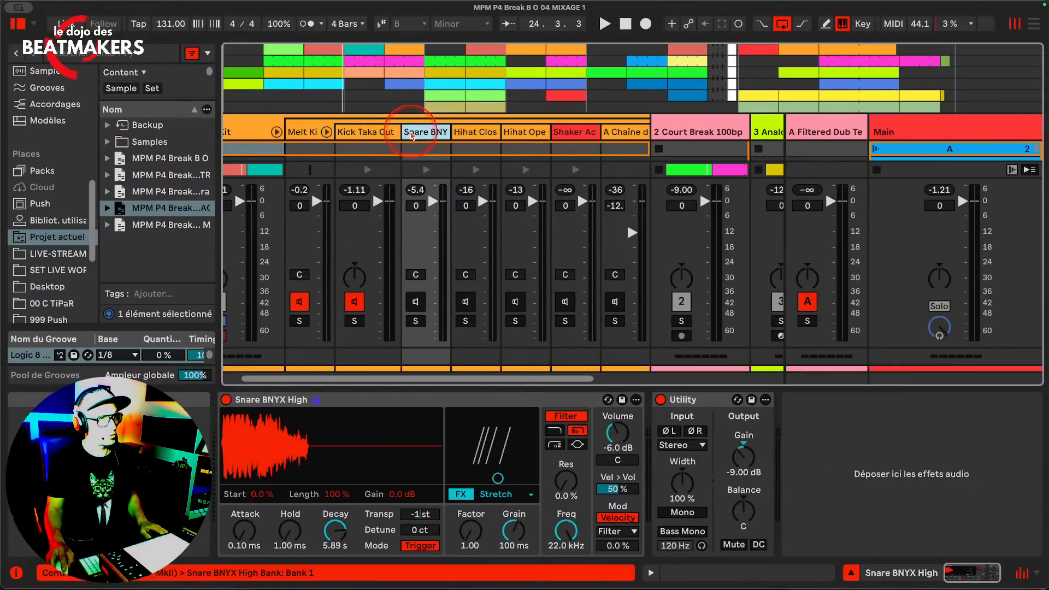
pyautogui.click(389, 132)
pyautogui.rightClick(387, 131)
pyautogui.click(405, 284)
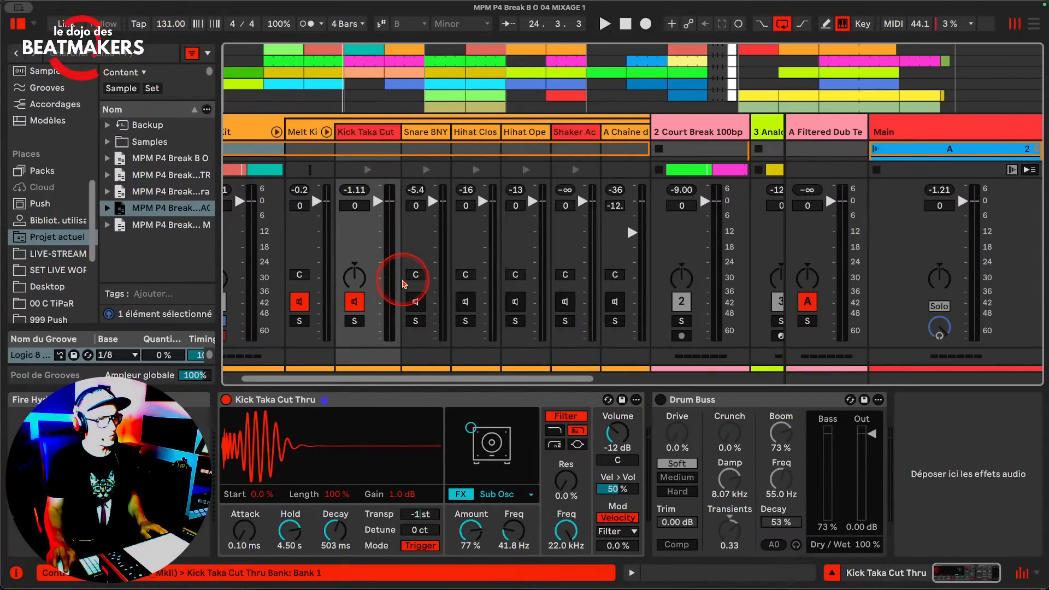
pyautogui.click(374, 132)
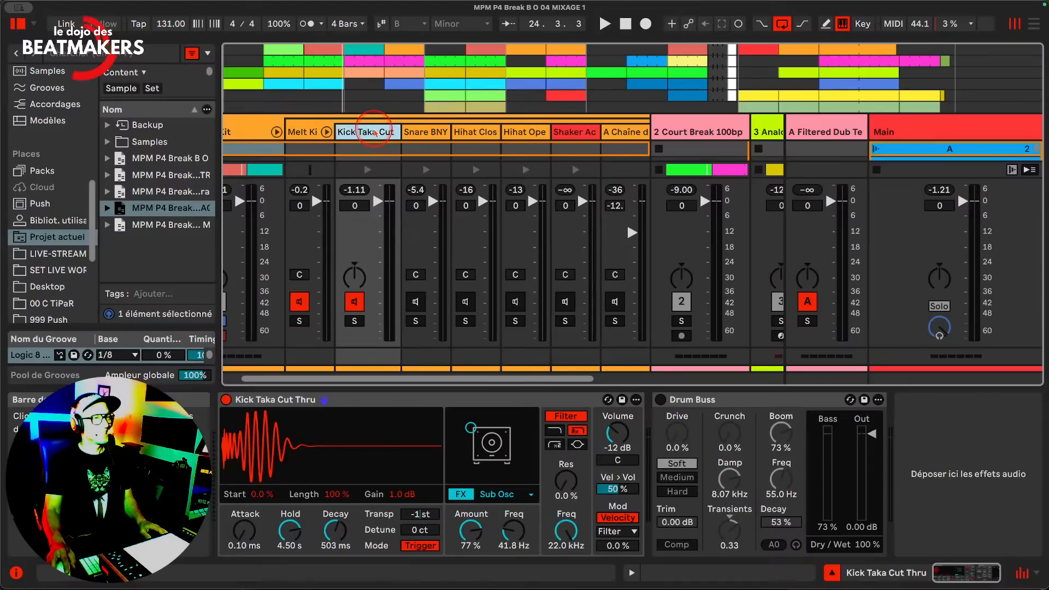
# Play the soloed drum kit and check the peak level of the Kick Taka Cut chain and its sampler volume
pyautogui.press('space')
pyautogui.hscroll(1, 350, 208)
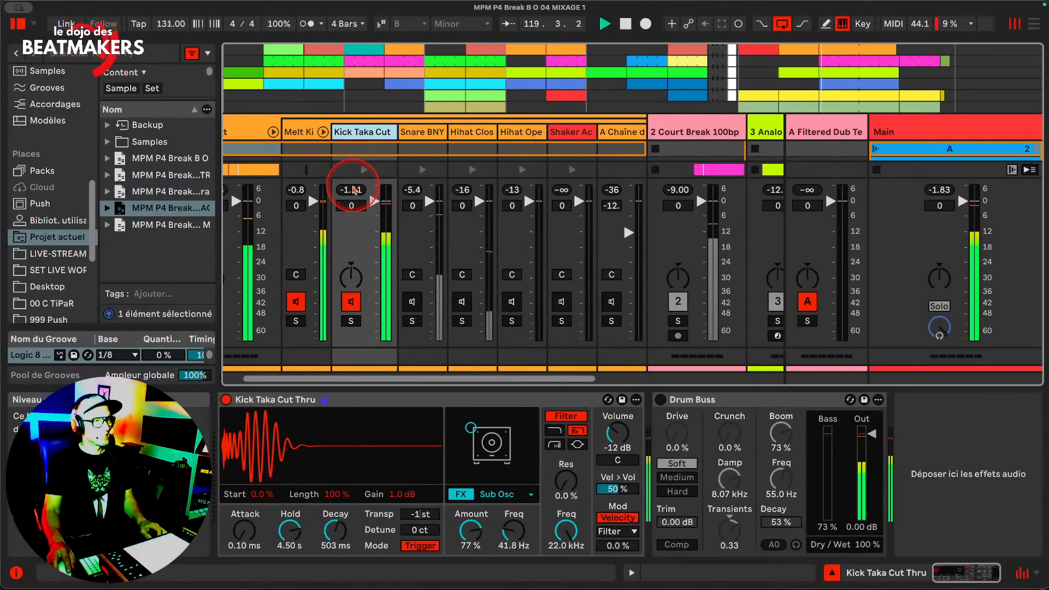
pyautogui.hscroll(-2, 355, 194)
pyautogui.moveTo(390, 190); pyautogui.dragTo(390, 192)
pyautogui.moveTo(618, 432); pyautogui.dragTo(620, 434)
pyautogui.press('space')
# Insert PRESET MIX LIVE.adg from the user library between the Kick Taka Cut Thru sampler and Drum Buss
pyautogui.scroll(-6, 55, 238)
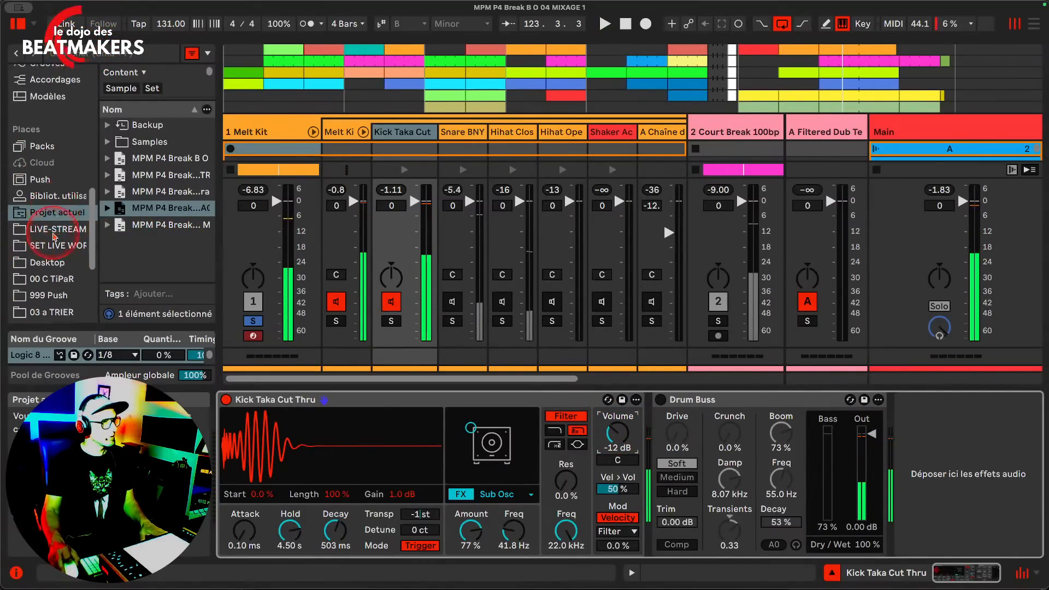
pyautogui.scroll(6, 55, 219)
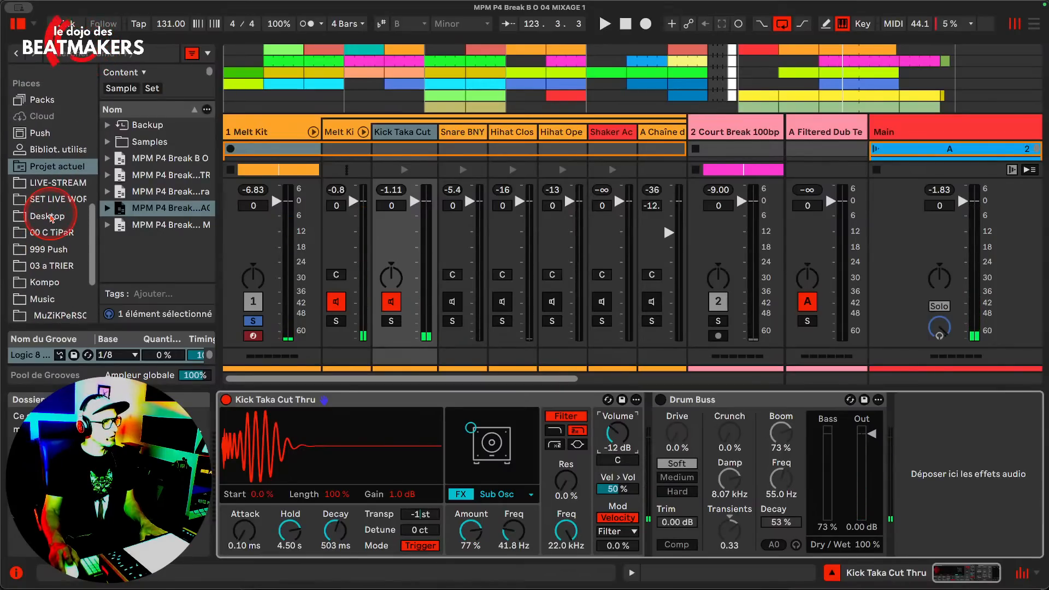
pyautogui.click(63, 150)
pyautogui.scroll(-3, 163, 230)
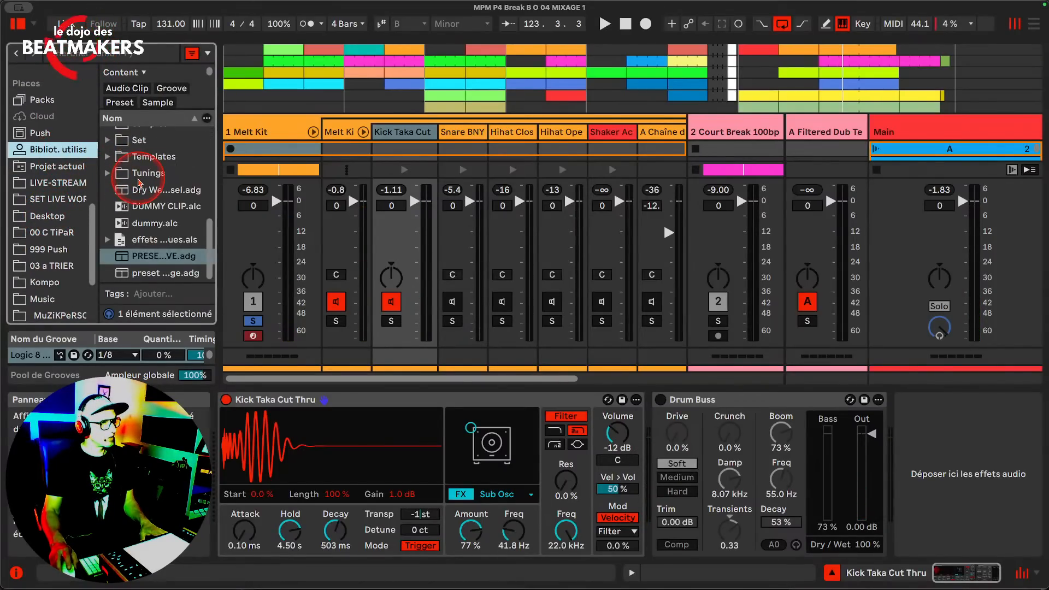
pyautogui.click(172, 256)
pyautogui.moveTo(217, 257); pyautogui.dragTo(336, 259)
pyautogui.click(210, 260)
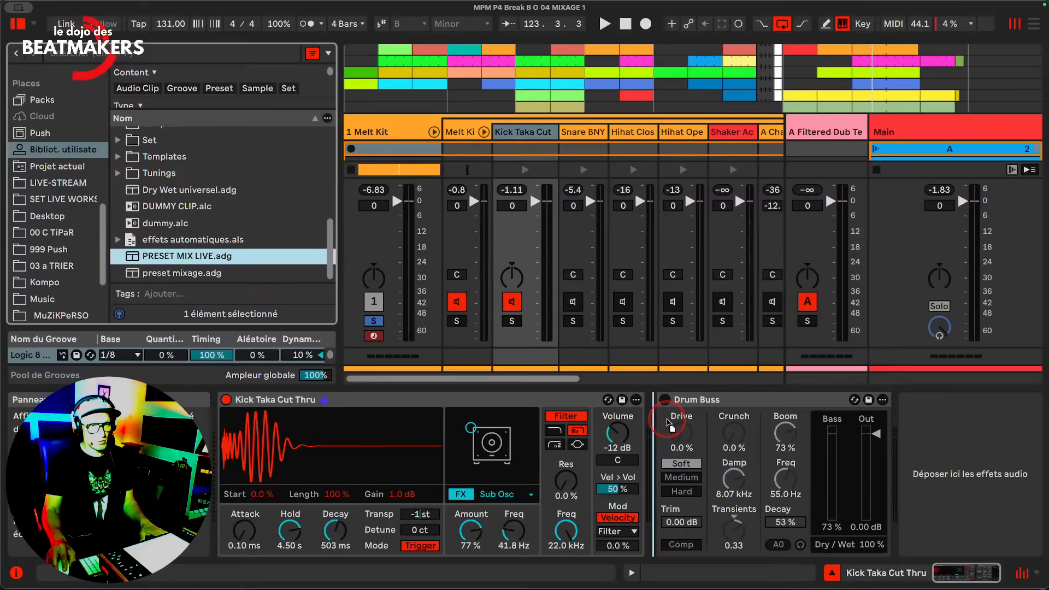
pyautogui.press('Return')
pyautogui.moveTo(337, 217); pyautogui.dragTo(218, 219)
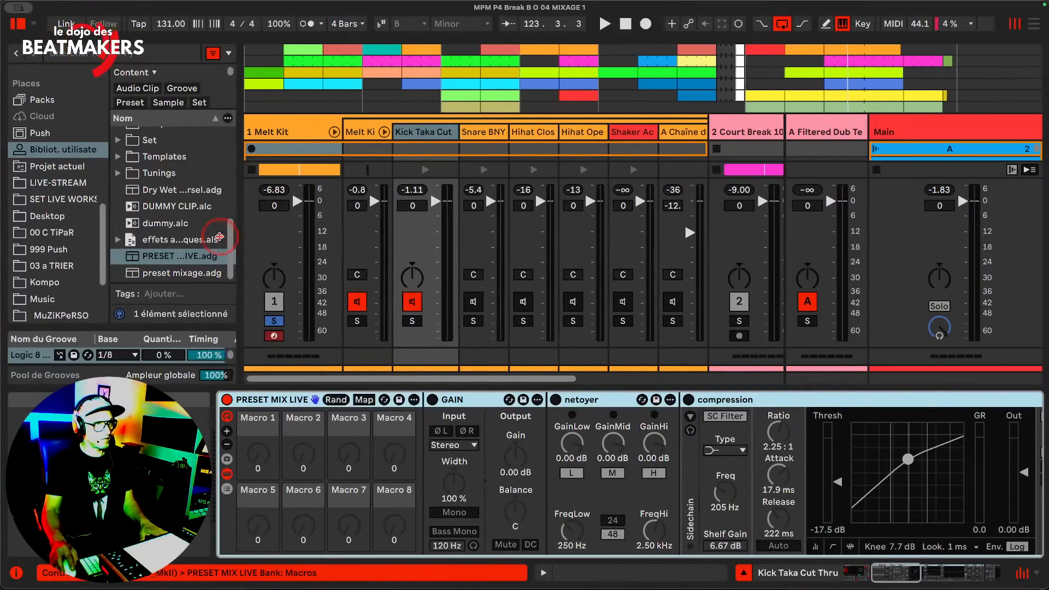
# Ungroup the PRESET MIX LIVE rack into separate devices on the kick chain and look through them
pyautogui.hscroll(-3, 355, 437)
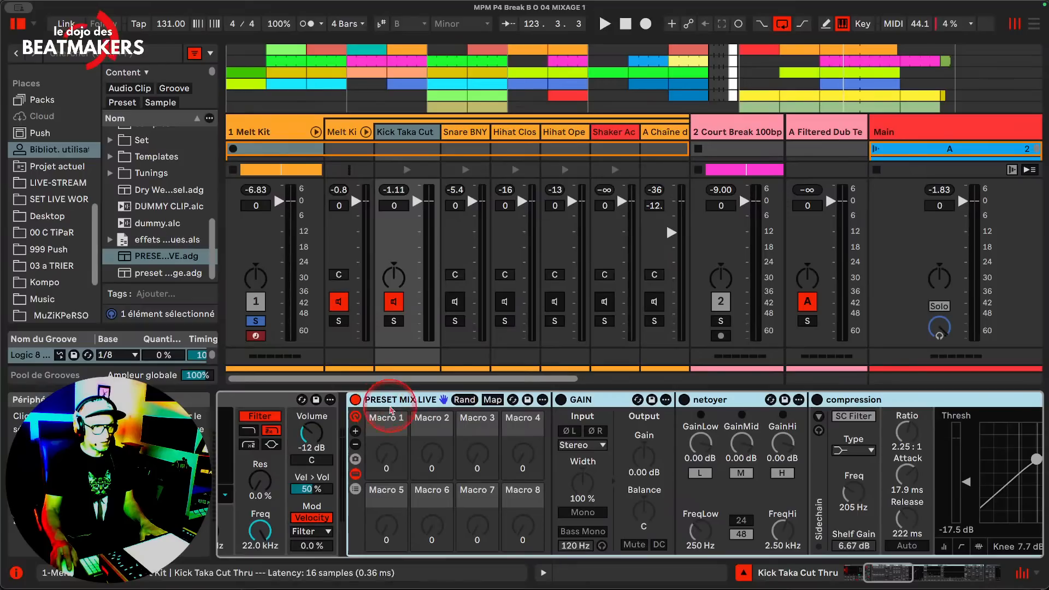
pyautogui.press('shift+super+g')
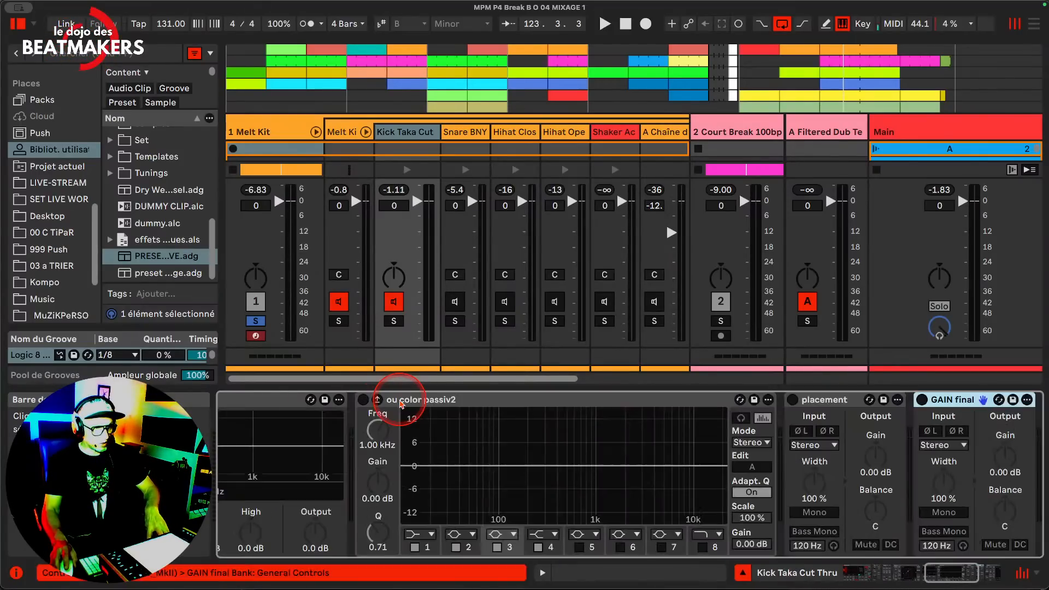
pyautogui.hscroll(-15, 373, 437)
pyautogui.hscroll(-3, 375, 438)
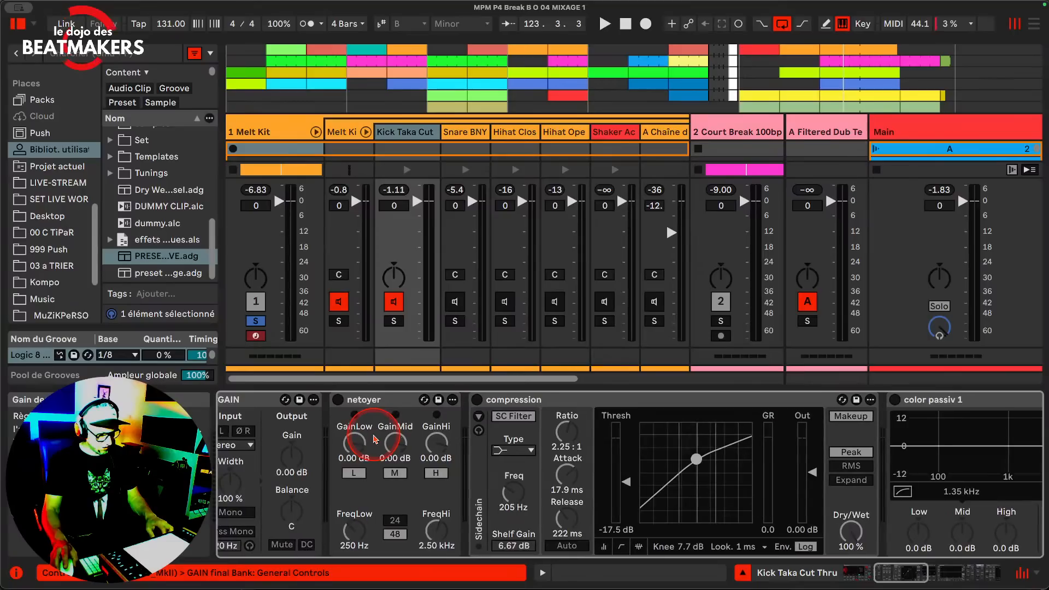
pyautogui.hscroll(-15, 375, 439)
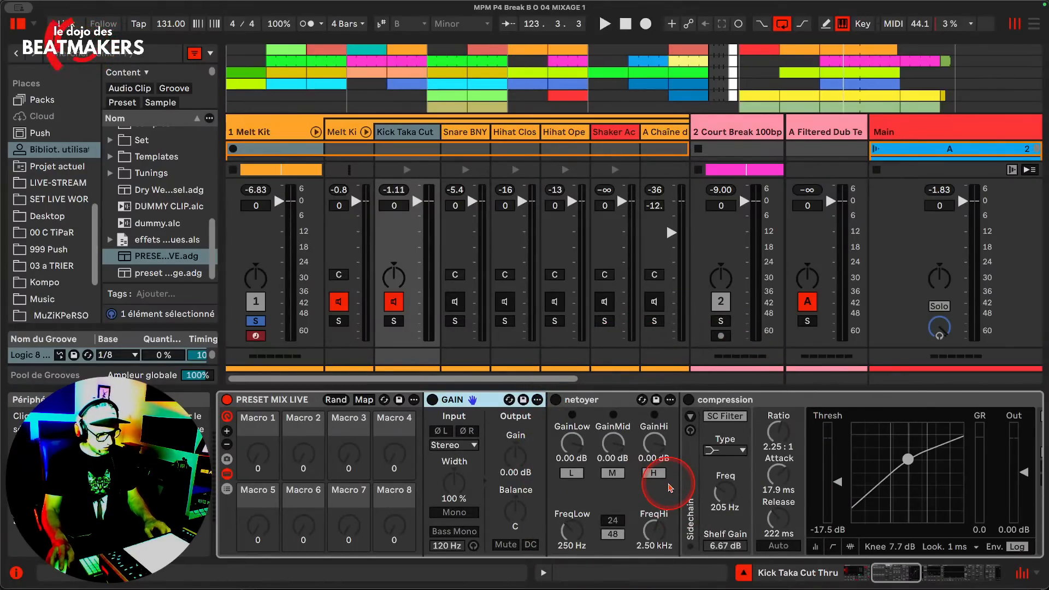
pyautogui.hscroll(20, 668, 486)
pyautogui.hscroll(-8, 633, 478)
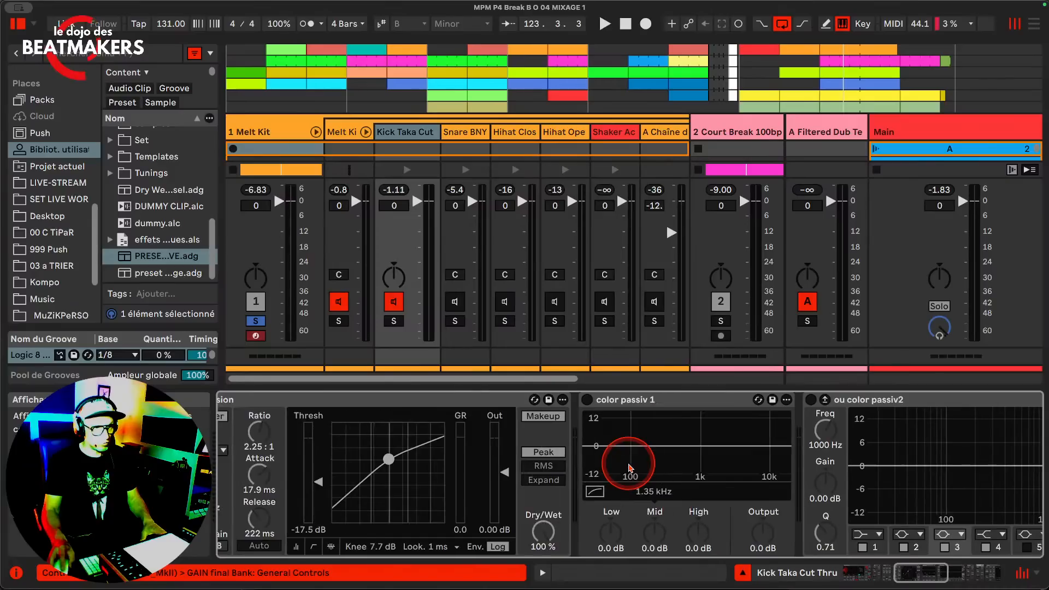
pyautogui.hscroll(-10, 630, 468)
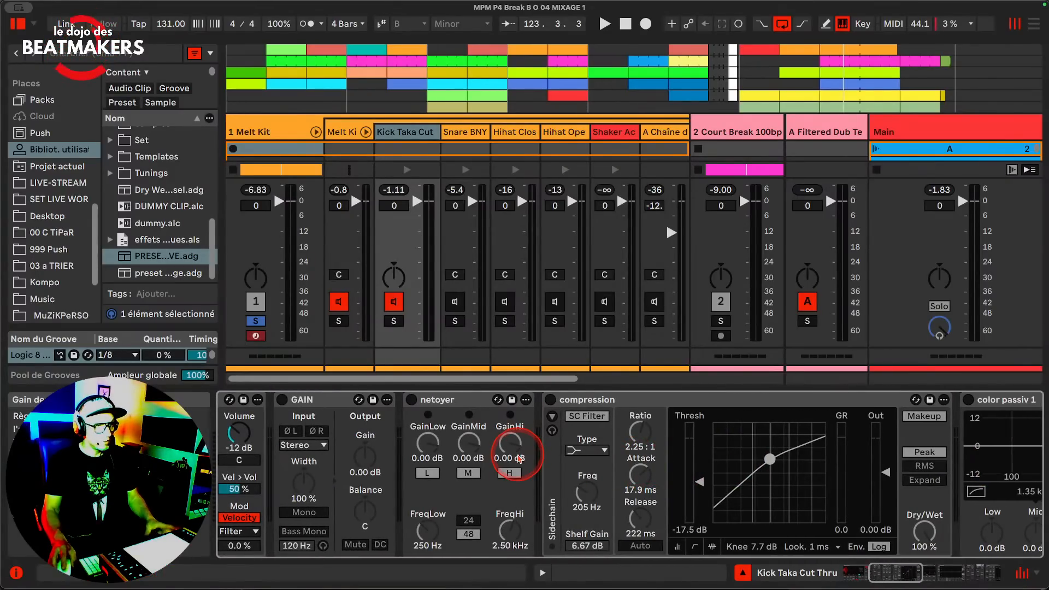
pyautogui.hscroll(-8, 519, 458)
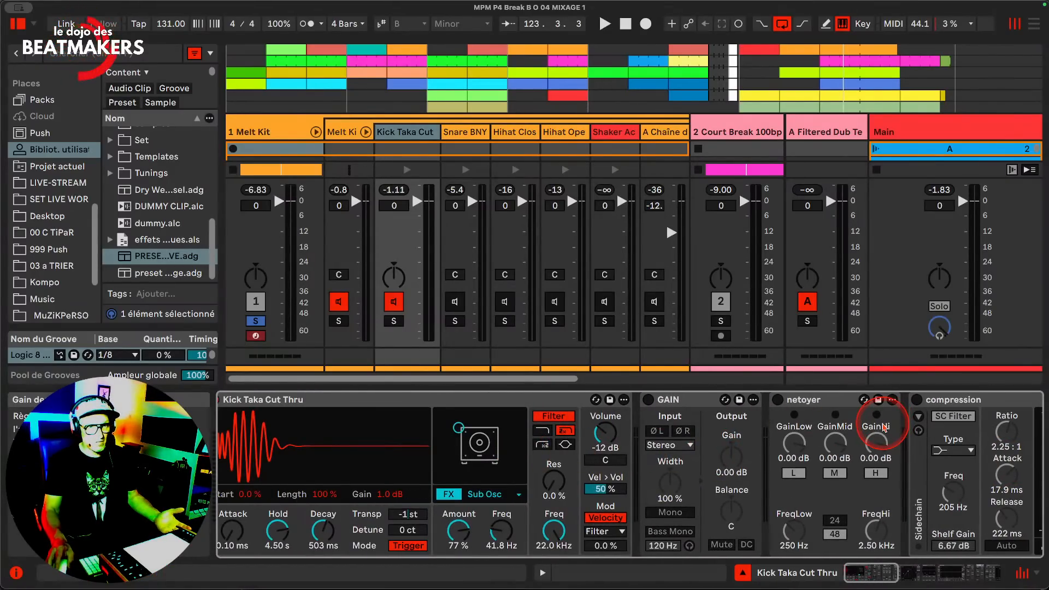
# Enable the GAIN utility on the kick chain and set its output gain to -5.00 dB during playback, resetting the chain's peak reading
pyautogui.click(648, 399)
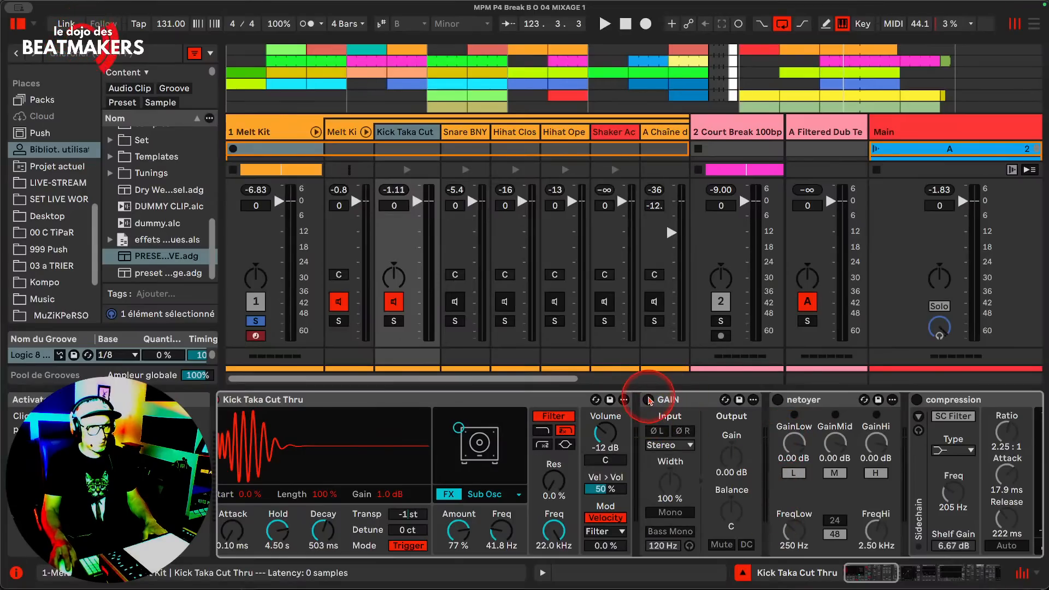
pyautogui.press('space')
pyautogui.moveTo(722, 443); pyautogui.dragTo(724, 459)
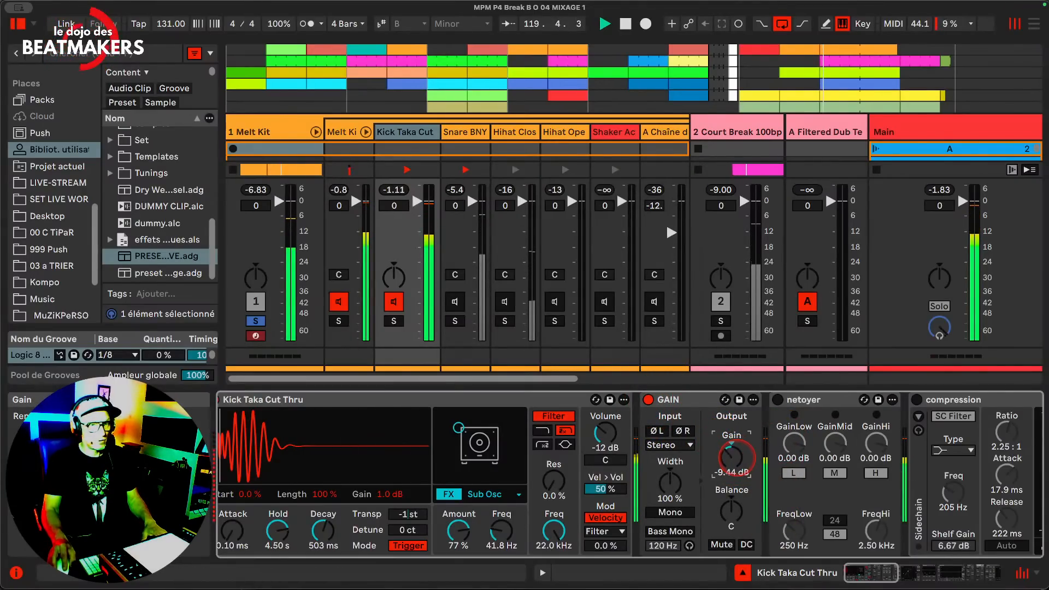
pyautogui.click(394, 190)
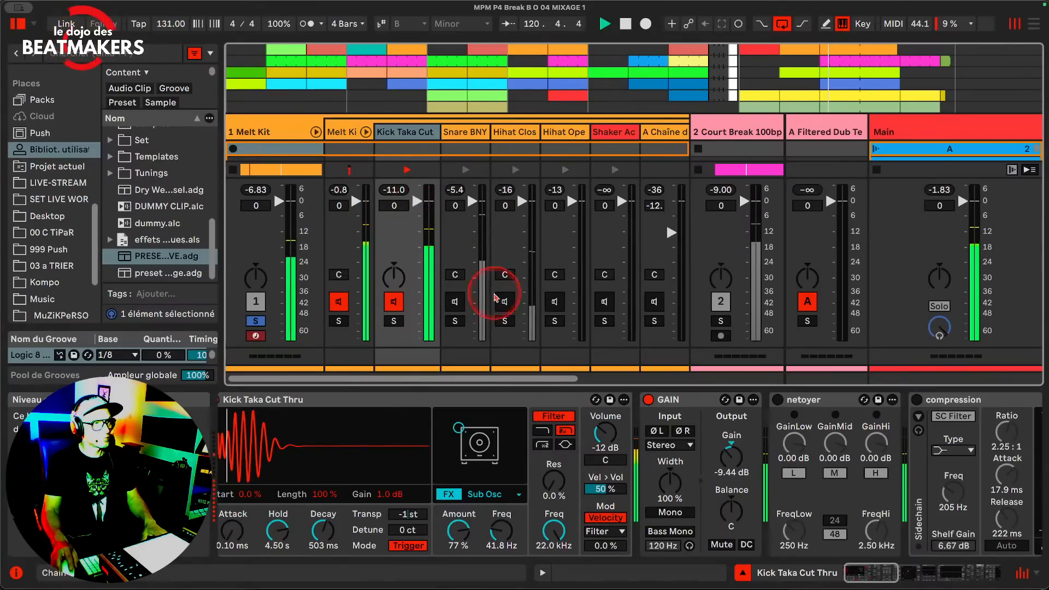
pyautogui.moveTo(738, 462); pyautogui.dragTo(737, 457)
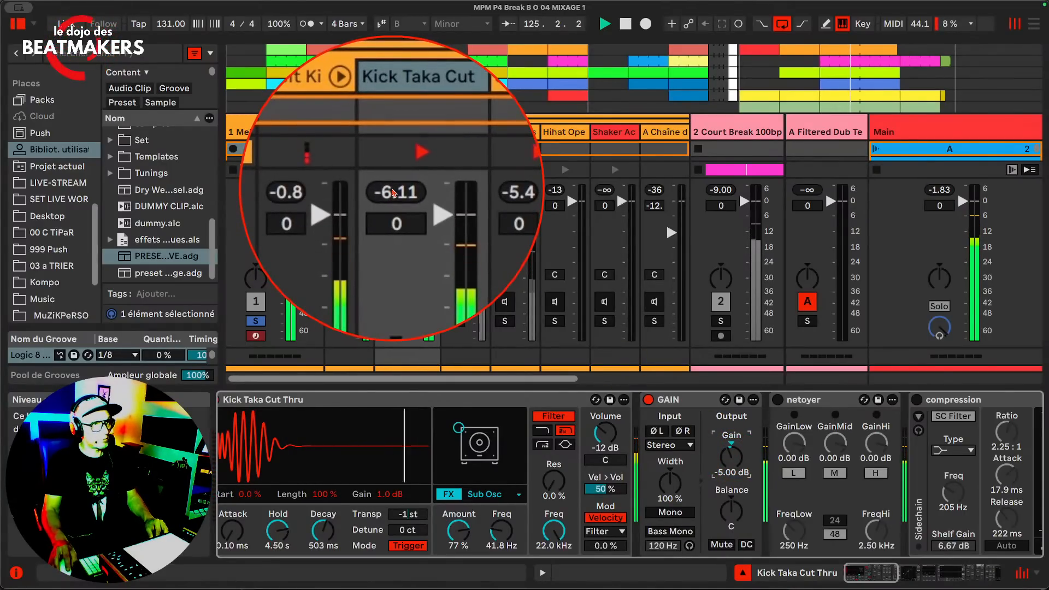
pyautogui.click(394, 190)
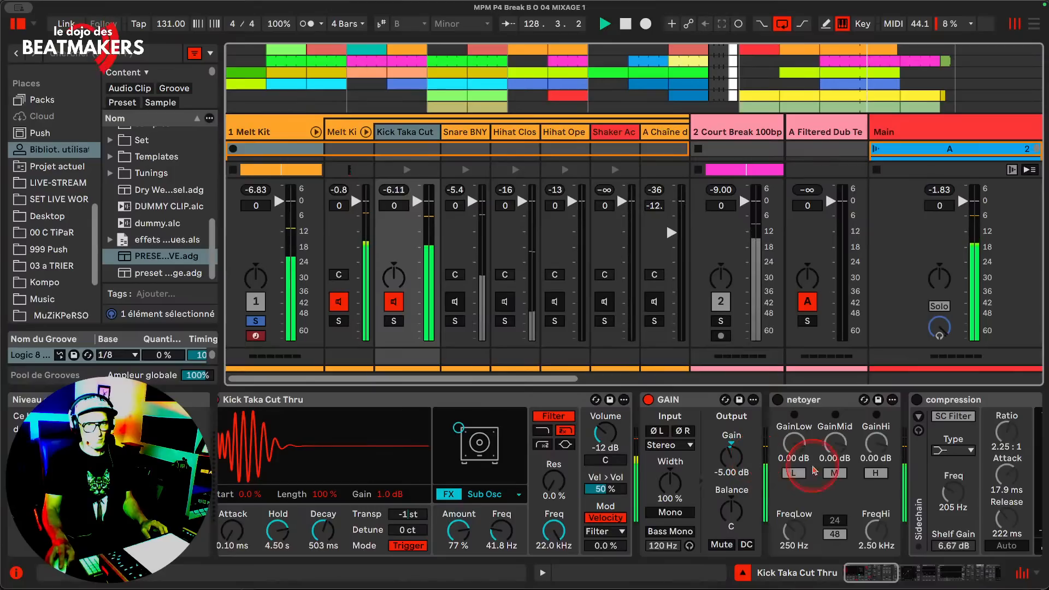
# Enable the netoyer device on the kick chain and check the Main track's Analog Clip and Limiter before returning to the kick
pyautogui.click(778, 399)
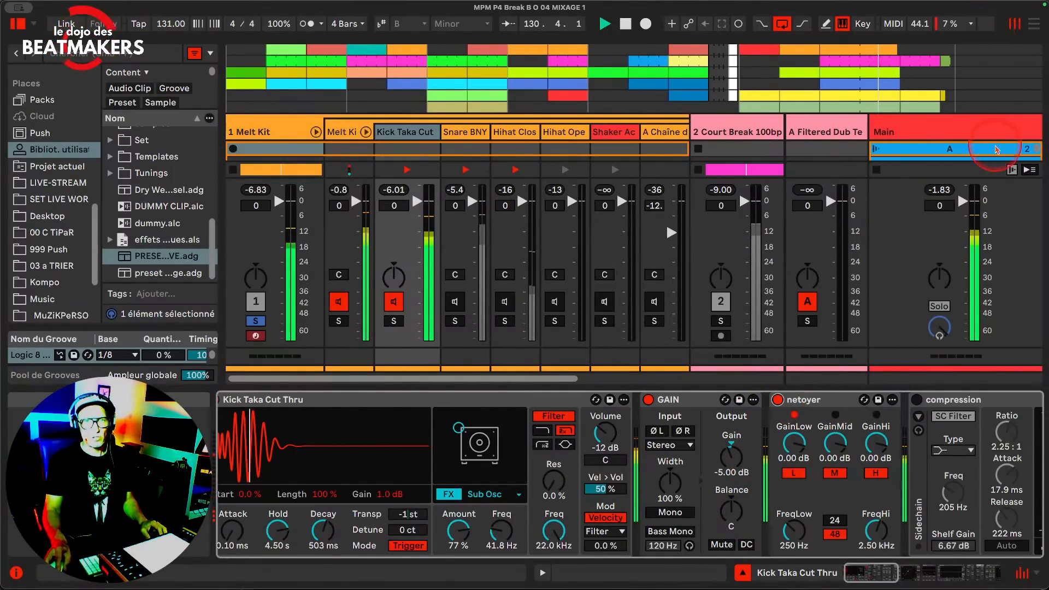
pyautogui.click(965, 130)
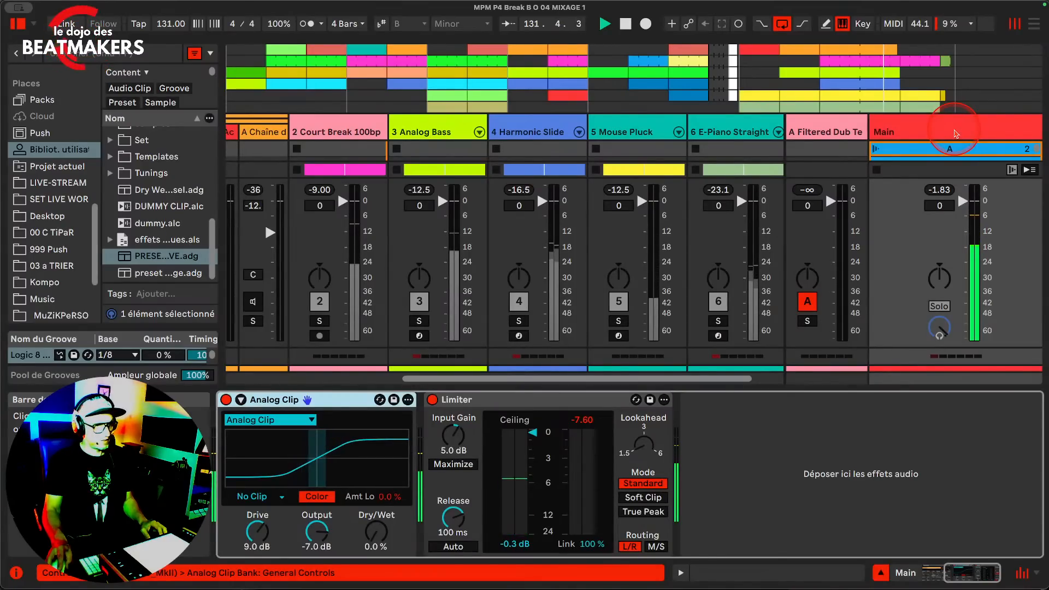
pyautogui.hscroll(-8, 350, 130)
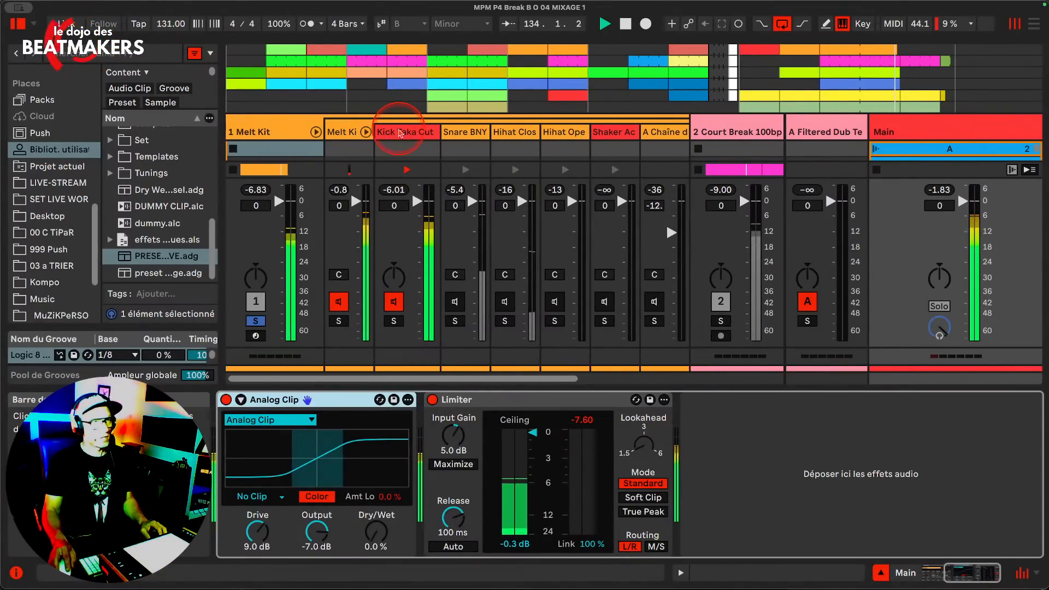
pyautogui.click(421, 132)
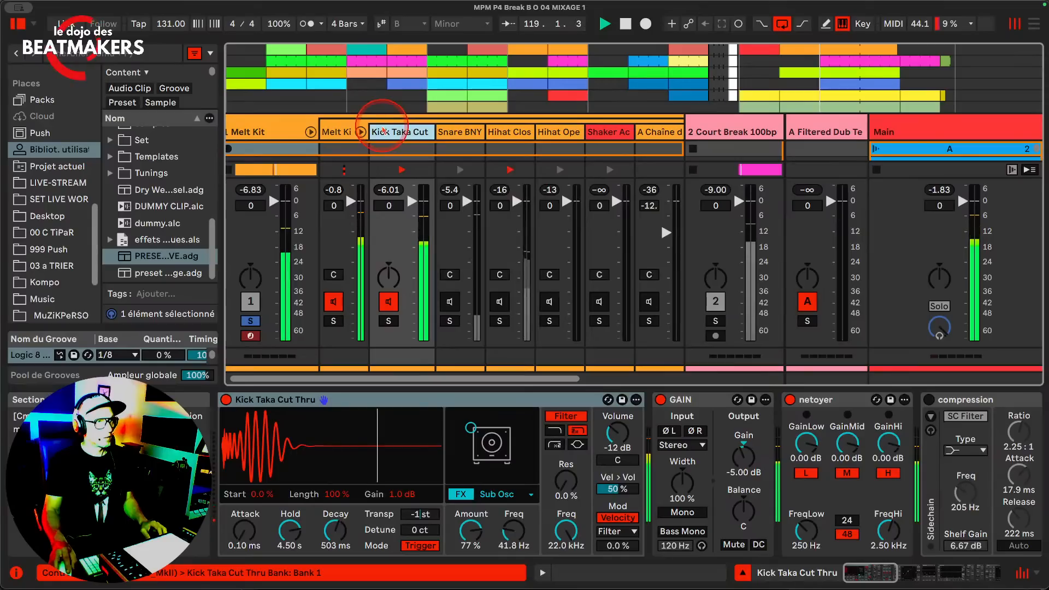
# Set the netoyer's low crossover frequency to 53.8 Hz with the low band temporarily off, and turn that band back on
pyautogui.hscroll(6, 658, 486)
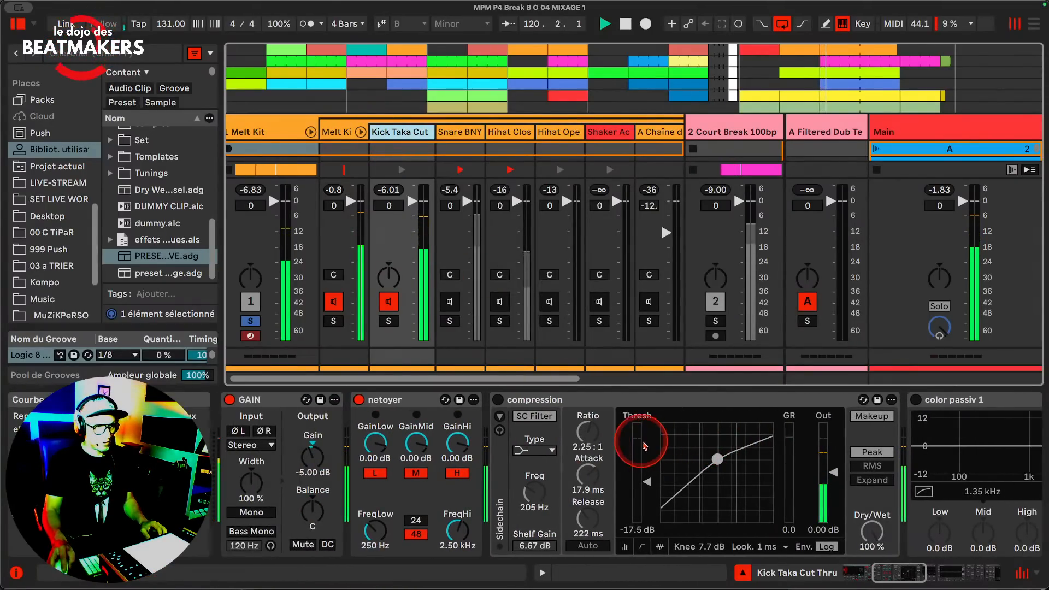
pyautogui.click(524, 473)
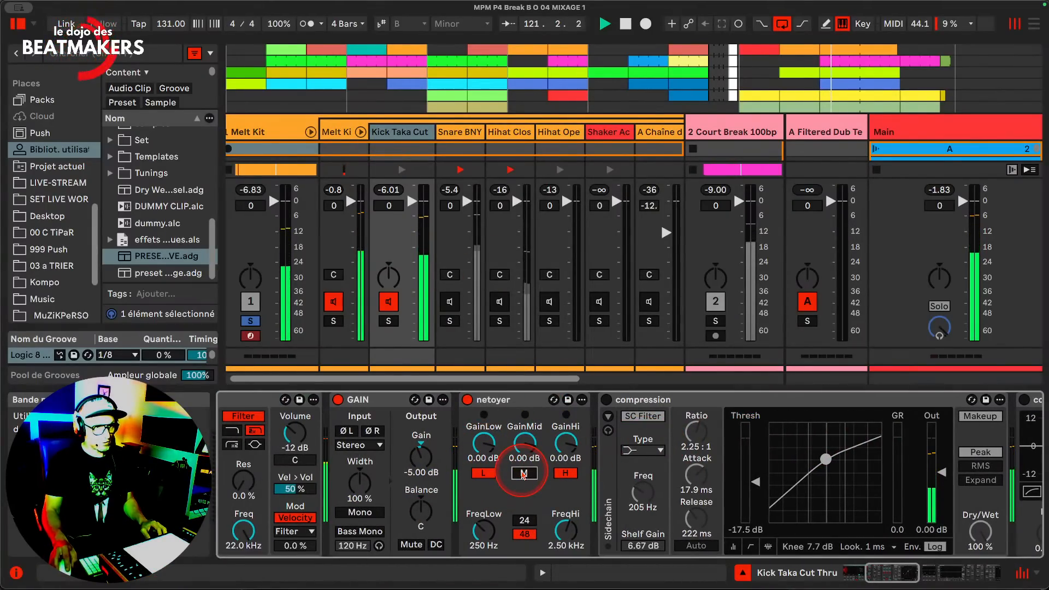
pyautogui.click(523, 473)
pyautogui.click(483, 473)
pyautogui.moveTo(483, 530); pyautogui.dragTo(483, 531)
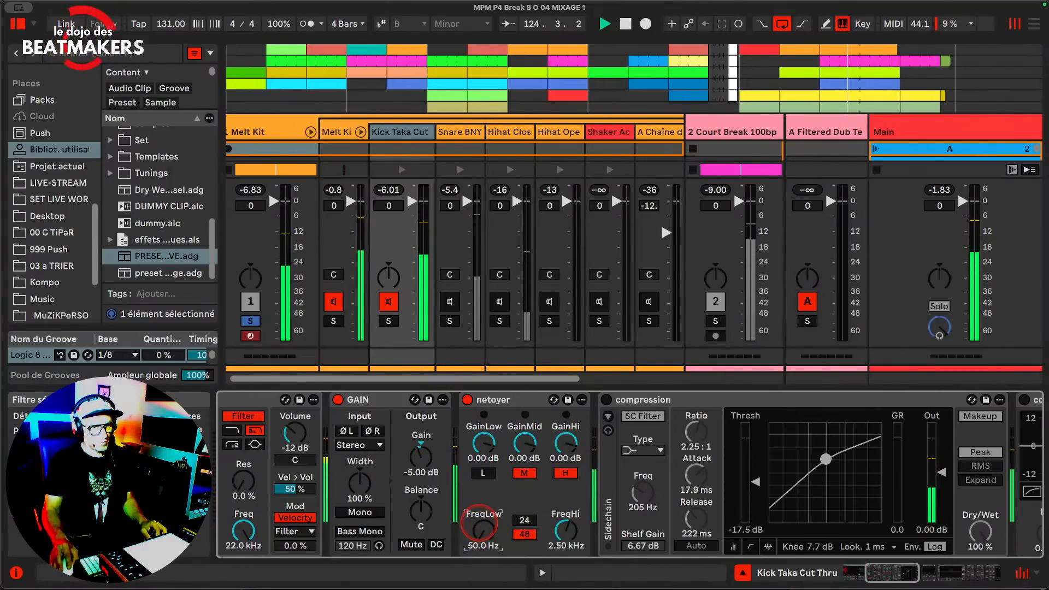
pyautogui.moveTo(479, 522); pyautogui.dragTo(479, 519)
pyautogui.click(487, 477)
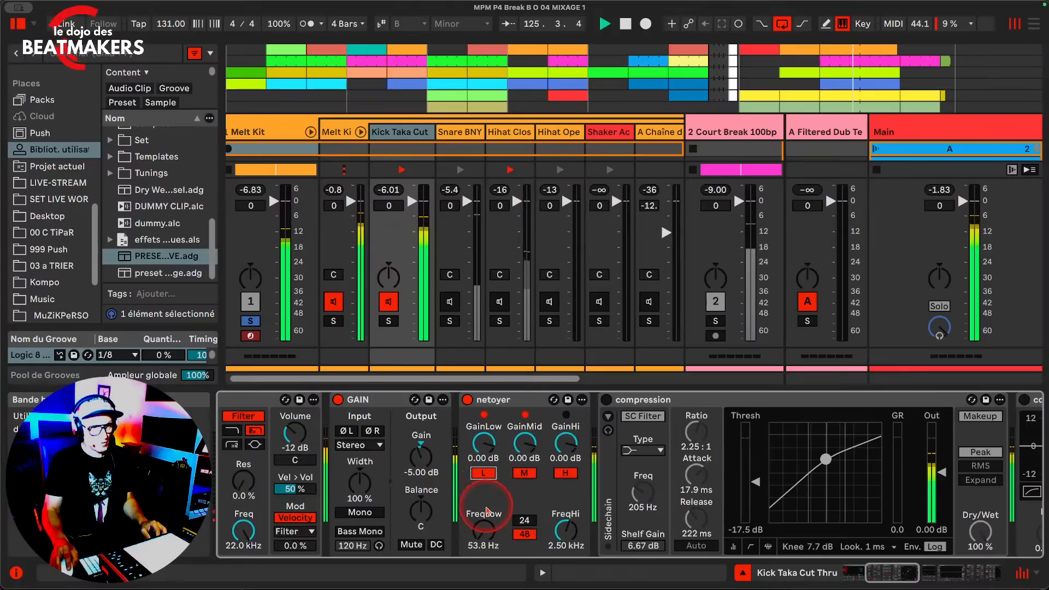
# Turn off the netoyer's high band and set its high crossover frequency to 10.2 kHz
pyautogui.click(574, 473)
pyautogui.moveTo(566, 529); pyautogui.dragTo(566, 513)
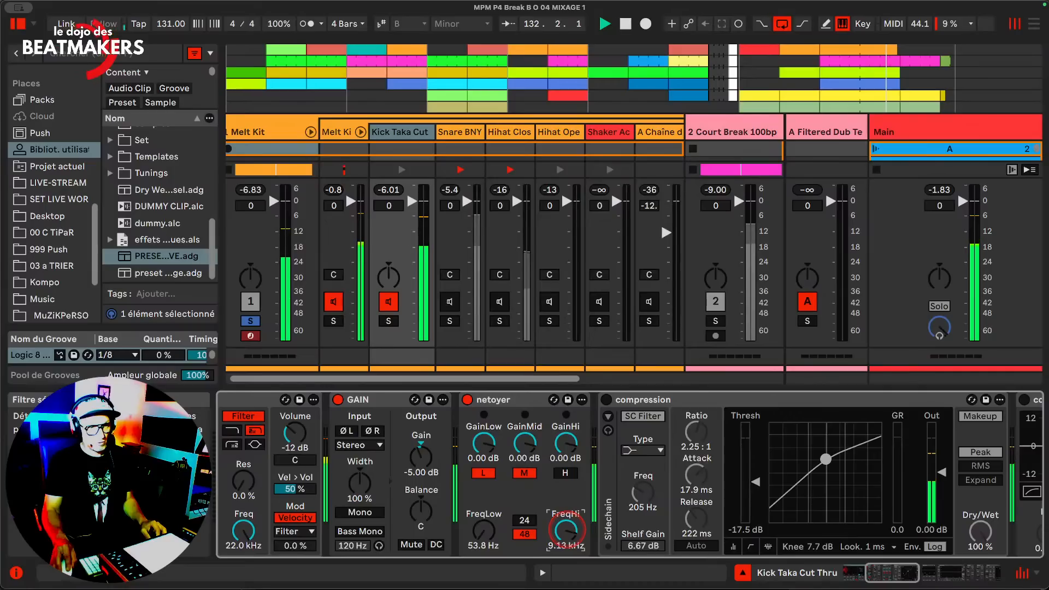
# Compare the kick's sound and peak level with the netoyer bypassed and active, leaving it enabled
pyautogui.click(467, 400)
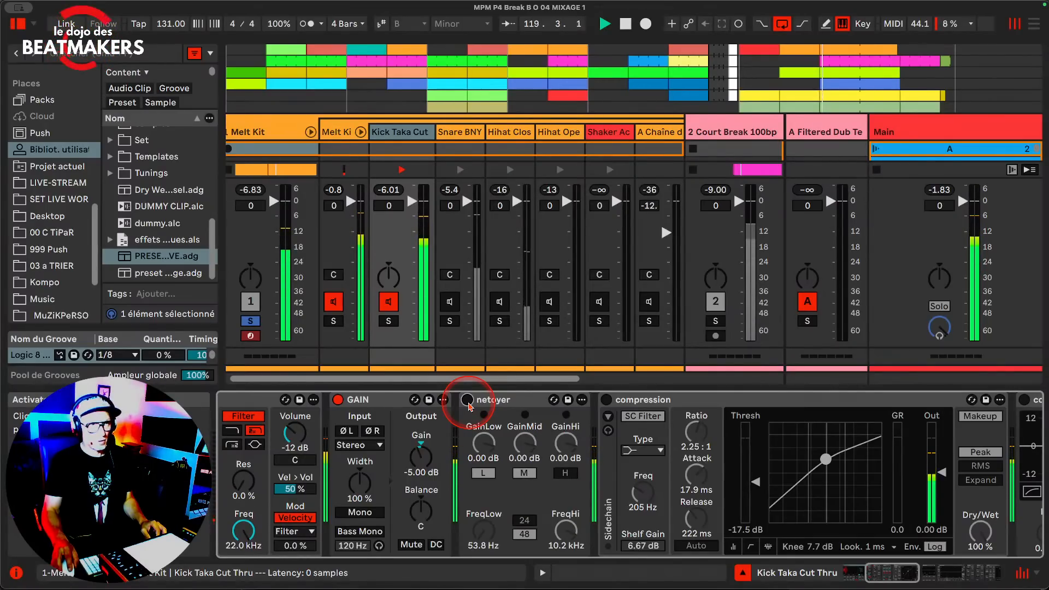
pyautogui.click(467, 400)
pyautogui.click(397, 192)
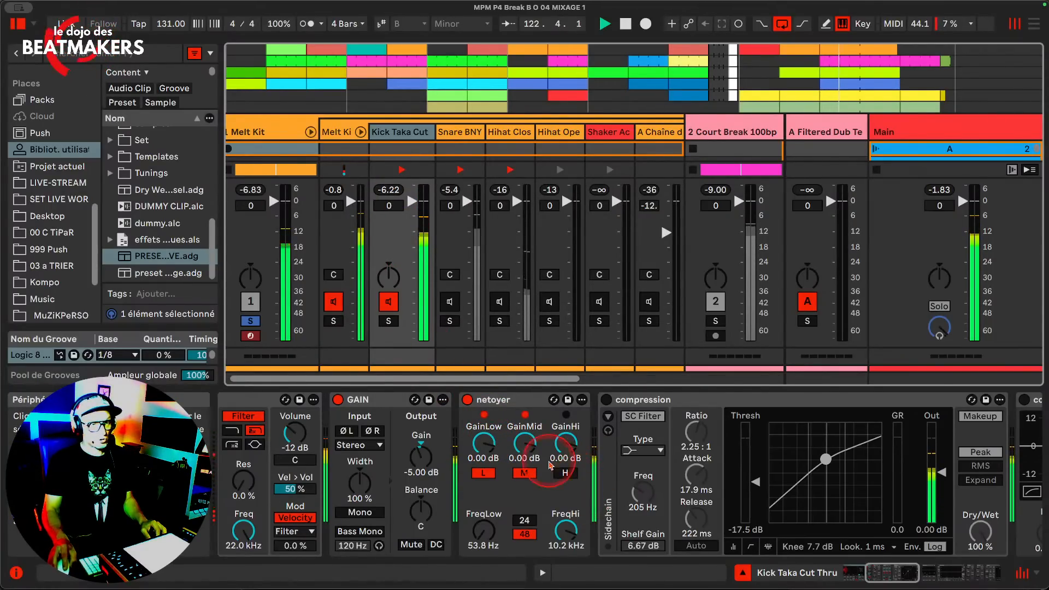
pyautogui.click(467, 400)
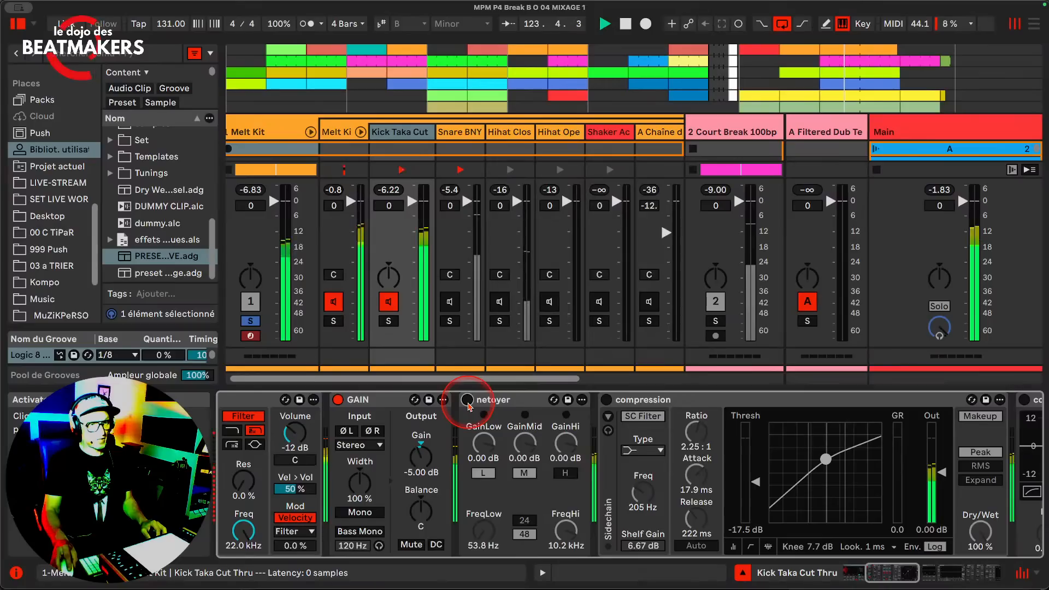
pyautogui.click(467, 400)
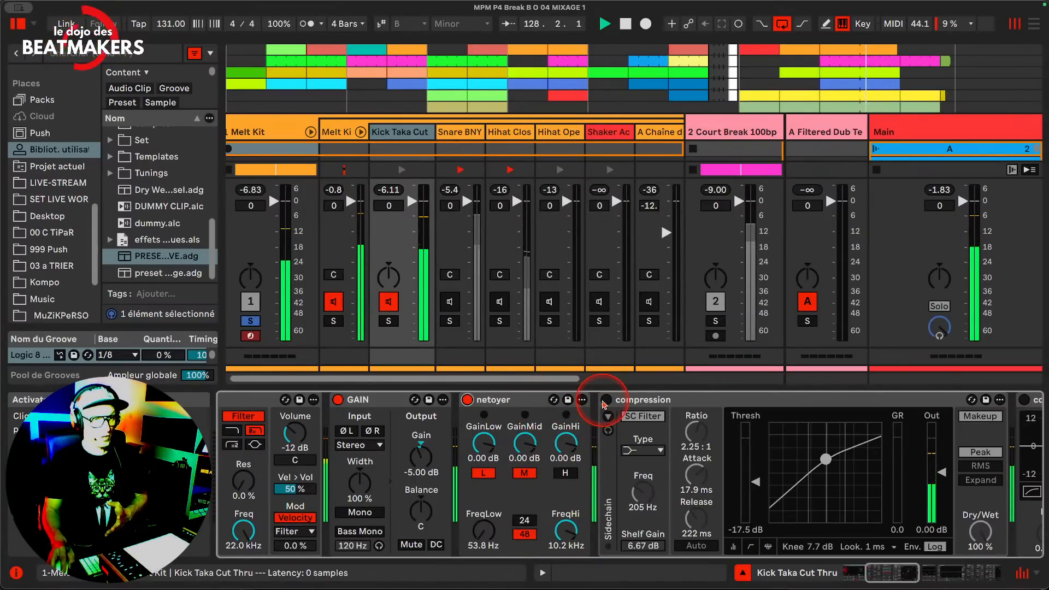
# Enable the compression device and set its ratio to inf:1, attack to 0.01 ms, release to 1.00 ms and threshold to -inf dB
pyautogui.click(605, 399)
pyautogui.hscroll(6, 780, 464)
pyautogui.hscroll(-4, 604, 473)
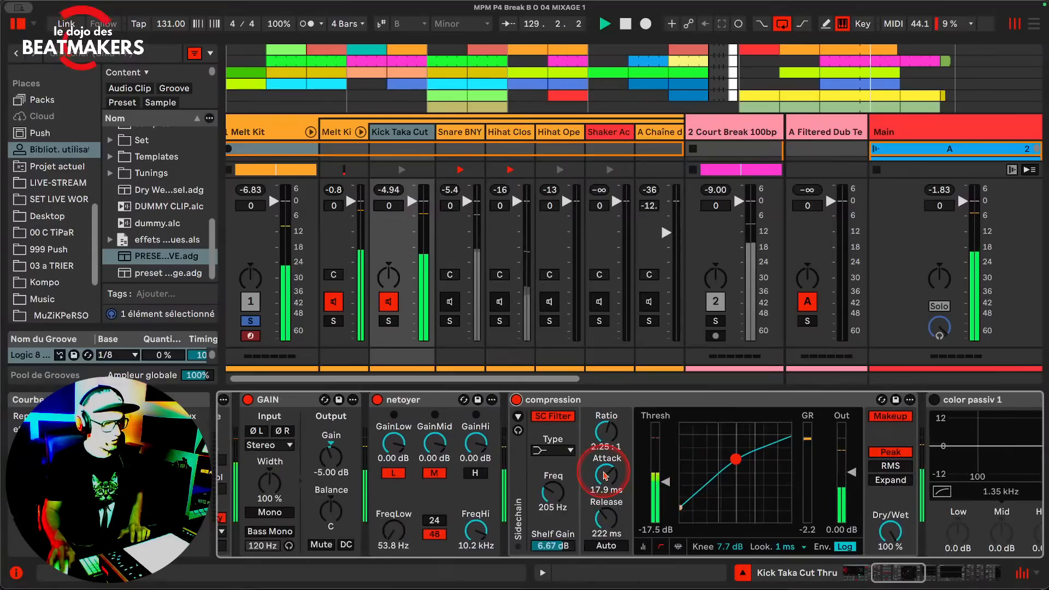
pyautogui.hscroll(4, 604, 474)
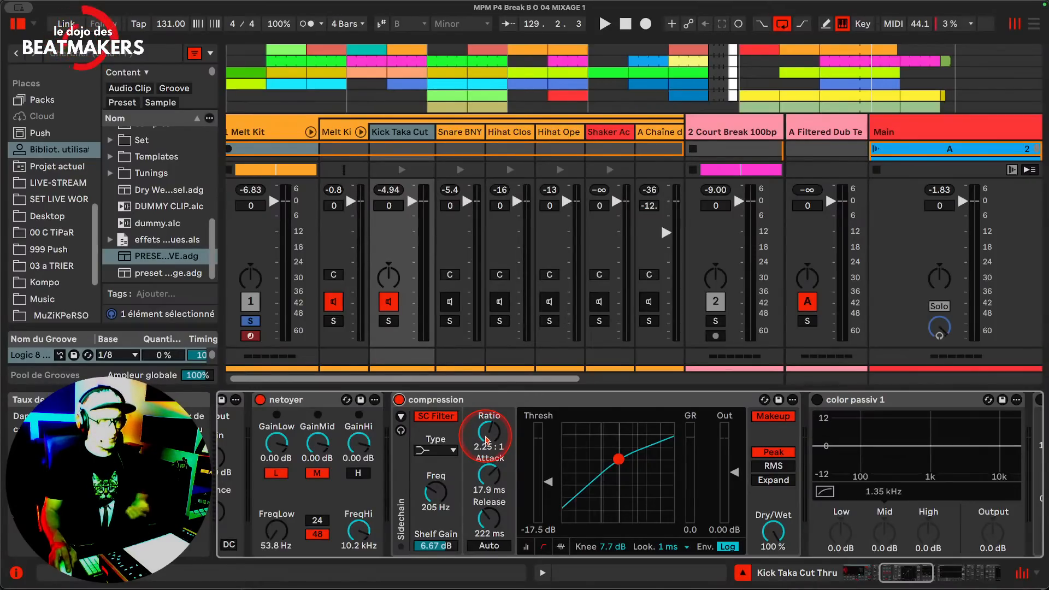
pyautogui.moveTo(488, 431); pyautogui.dragTo(485, 436)
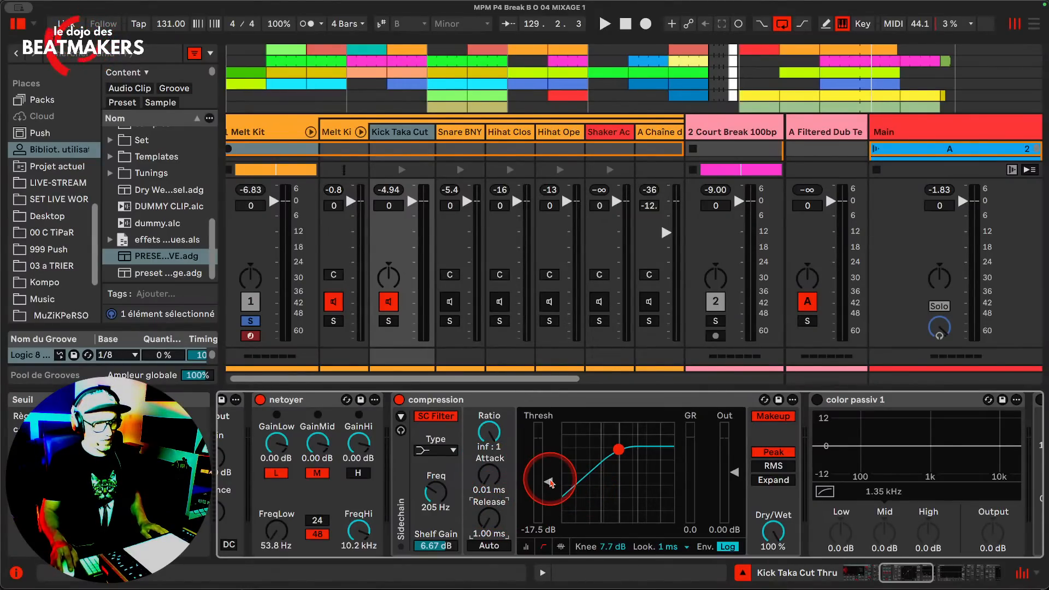
pyautogui.moveTo(548, 481); pyautogui.dragTo(548, 521)
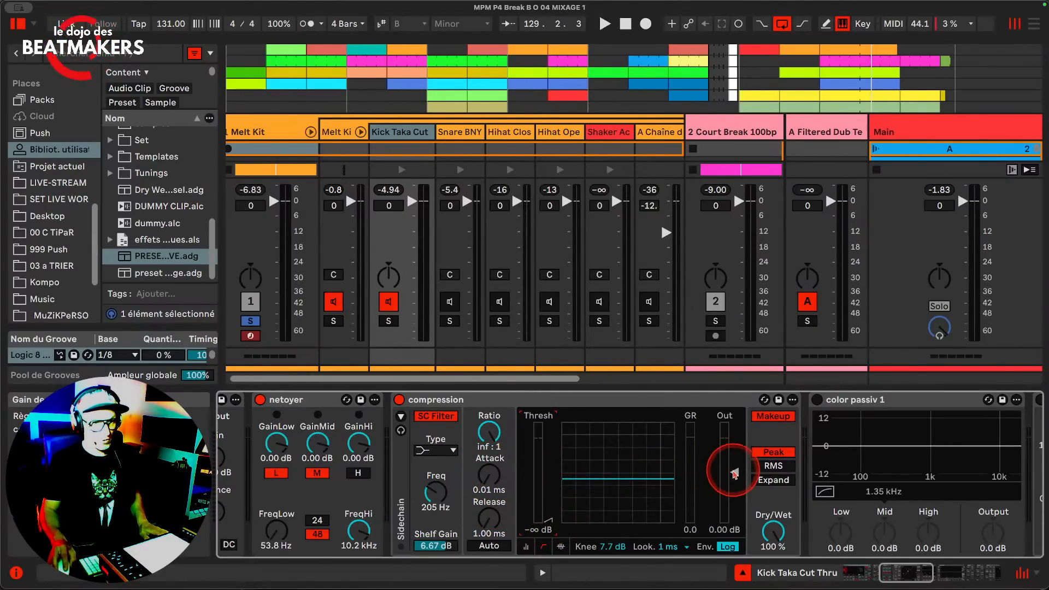
# Play the kick, lower the compressor's output gain to -16.2 dB, and set its release to 440 ms with auto release on
pyautogui.press('space')
pyautogui.moveTo(735, 475); pyautogui.dragTo(735, 494)
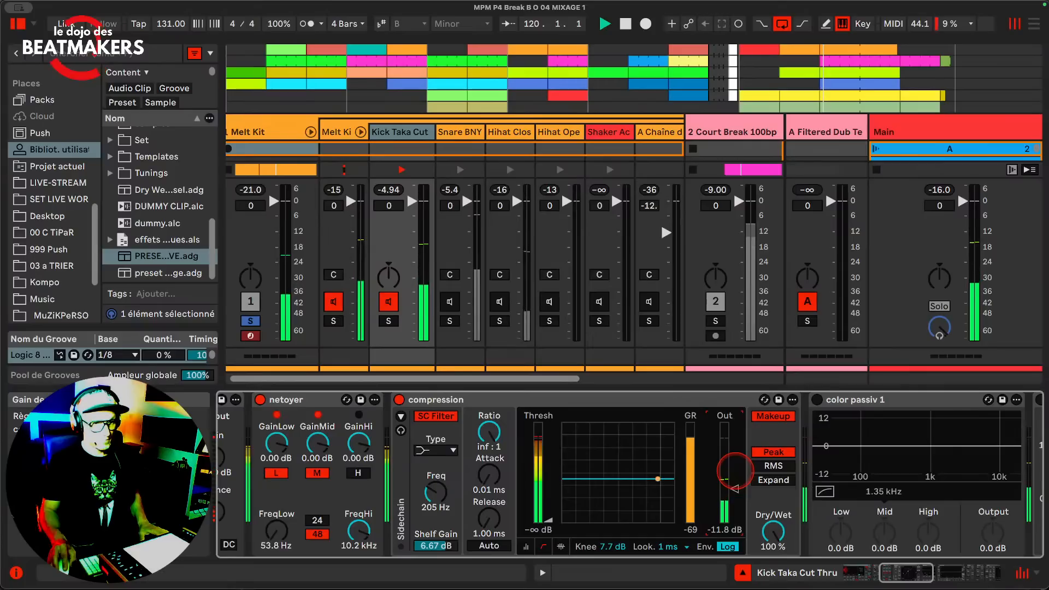
pyautogui.moveTo(489, 543)
pyautogui.mouseDown()
pyautogui.moveTo(487, 519)
pyautogui.moveTo(490, 540)
pyautogui.mouseUp()
pyautogui.click(490, 545)
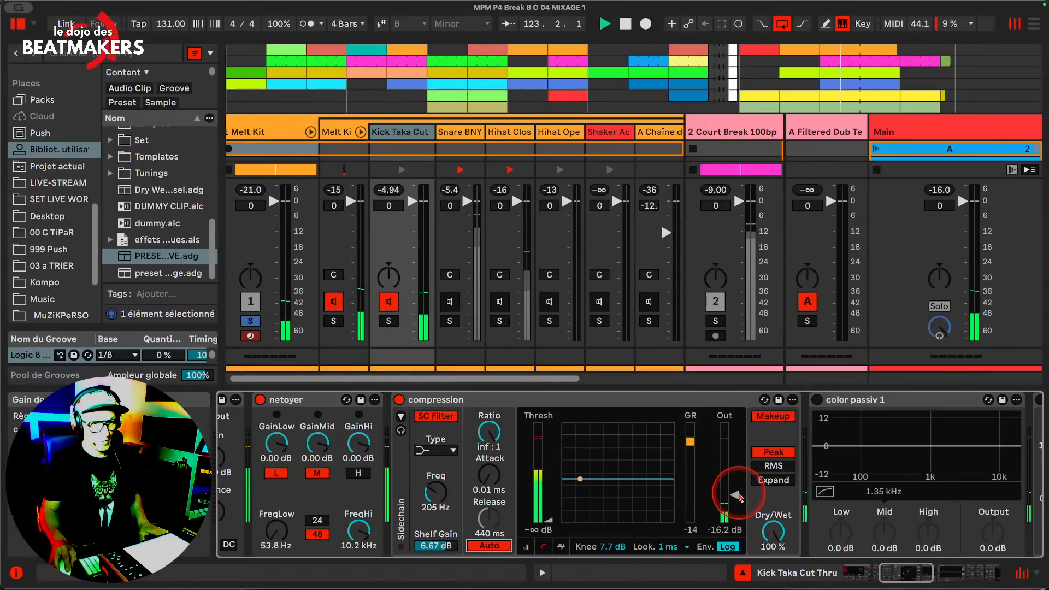
# Set the compressor's attack to 3.80 ms and bring its output gain down to -29.0 dB while the kick plays
pyautogui.moveTo(735, 494); pyautogui.dragTo(735, 477)
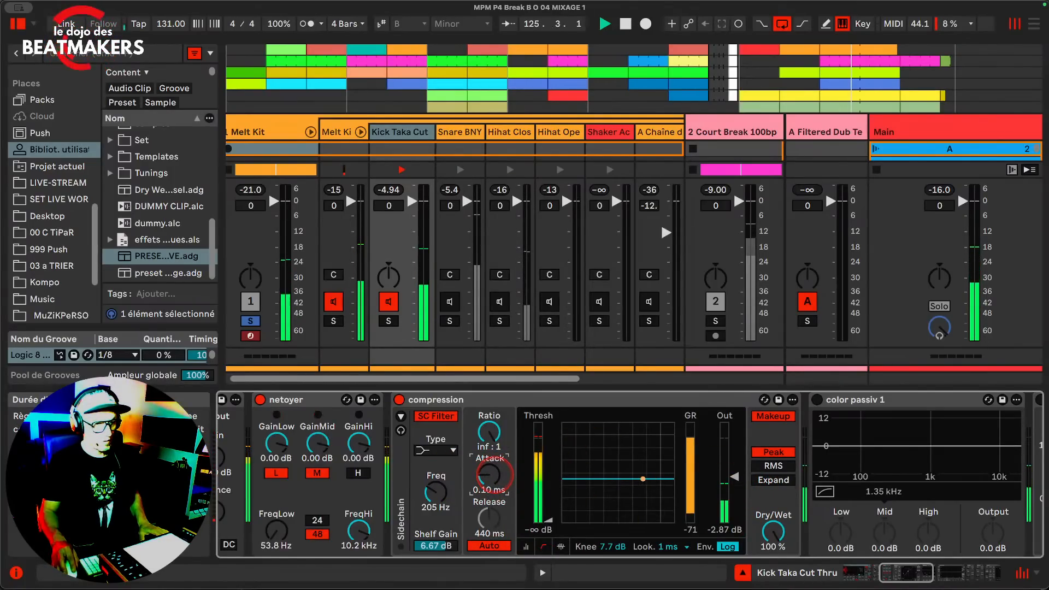
pyautogui.moveTo(494, 475); pyautogui.dragTo(489, 472)
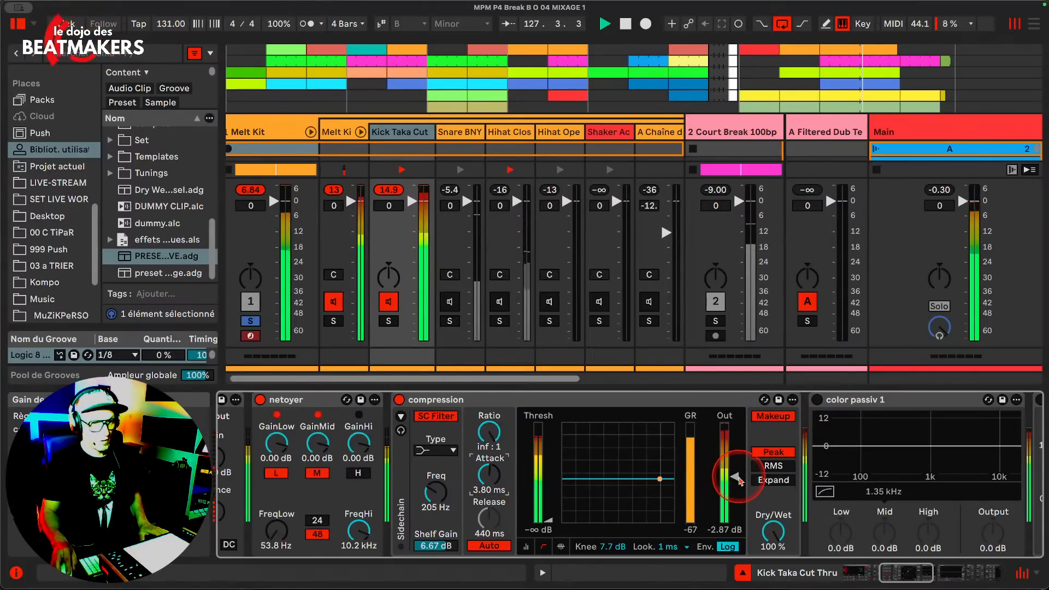
pyautogui.moveTo(736, 475); pyautogui.dragTo(735, 510)
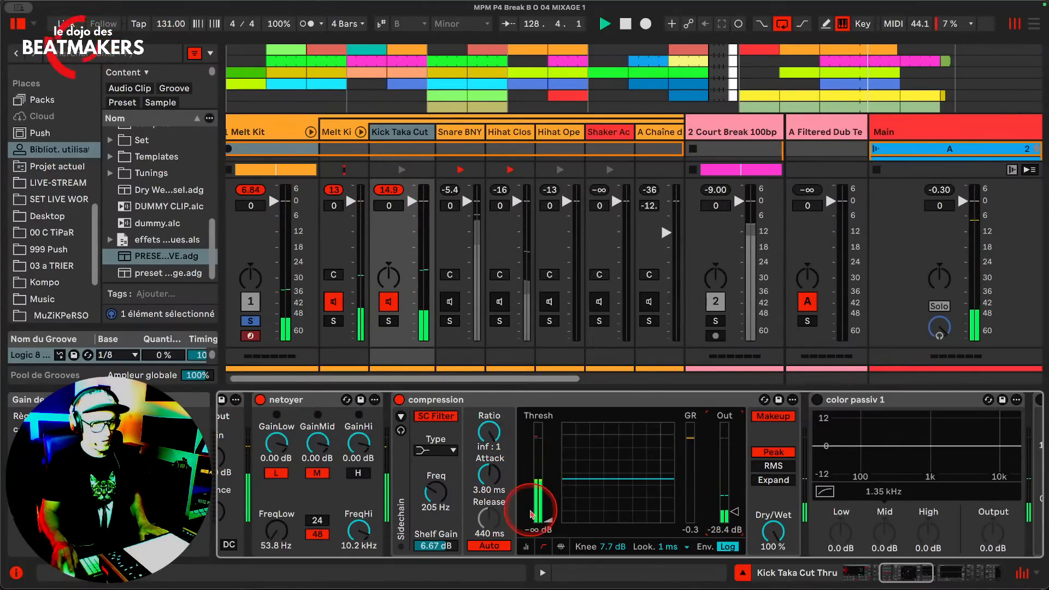
pyautogui.click(502, 506)
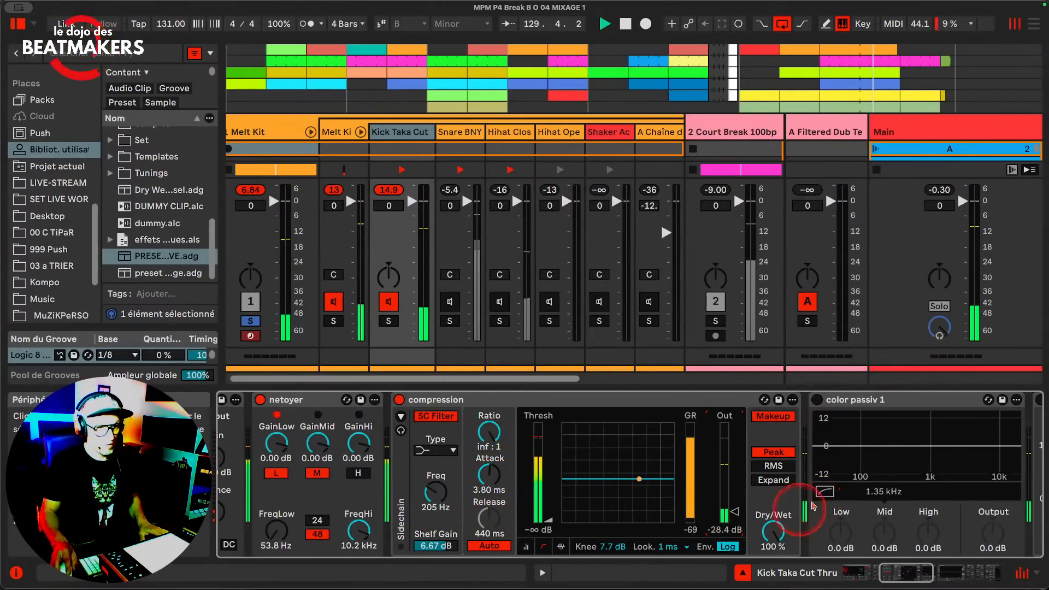
pyautogui.click(735, 511)
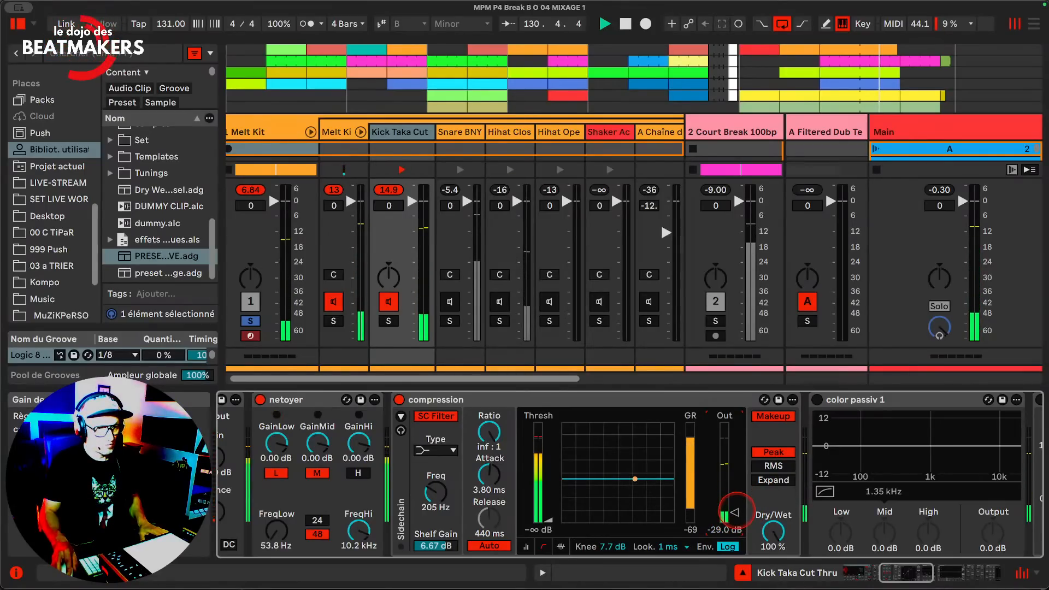
# Turn off the compressor's auto release and reduce the attack to 0.01 ms
pyautogui.click(494, 474)
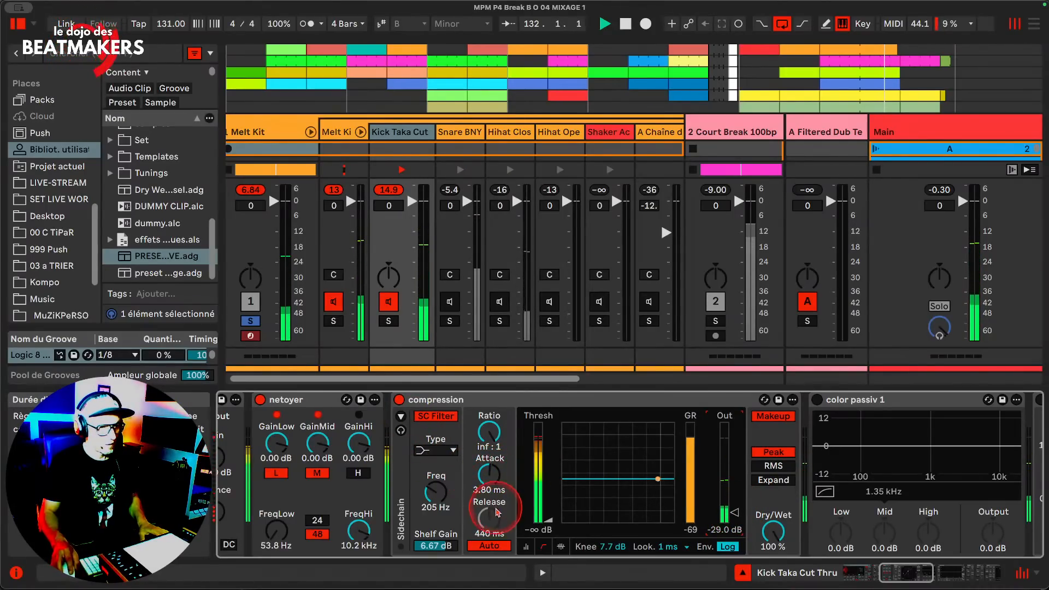
pyautogui.click(489, 545)
pyautogui.moveTo(489, 517); pyautogui.dragTo(489, 519)
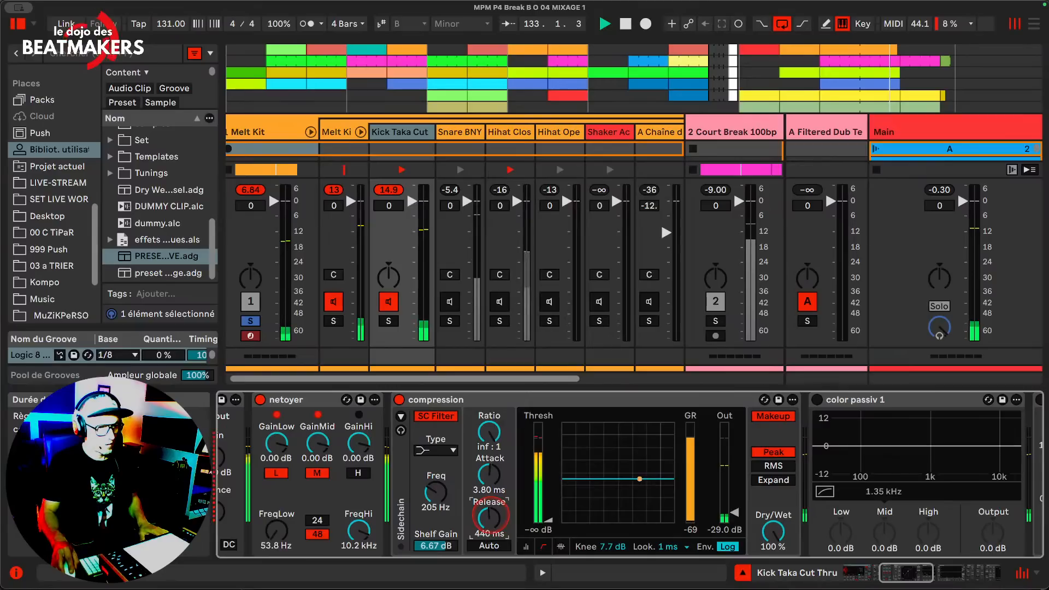
pyautogui.moveTo(490, 469); pyautogui.dragTo(490, 472)
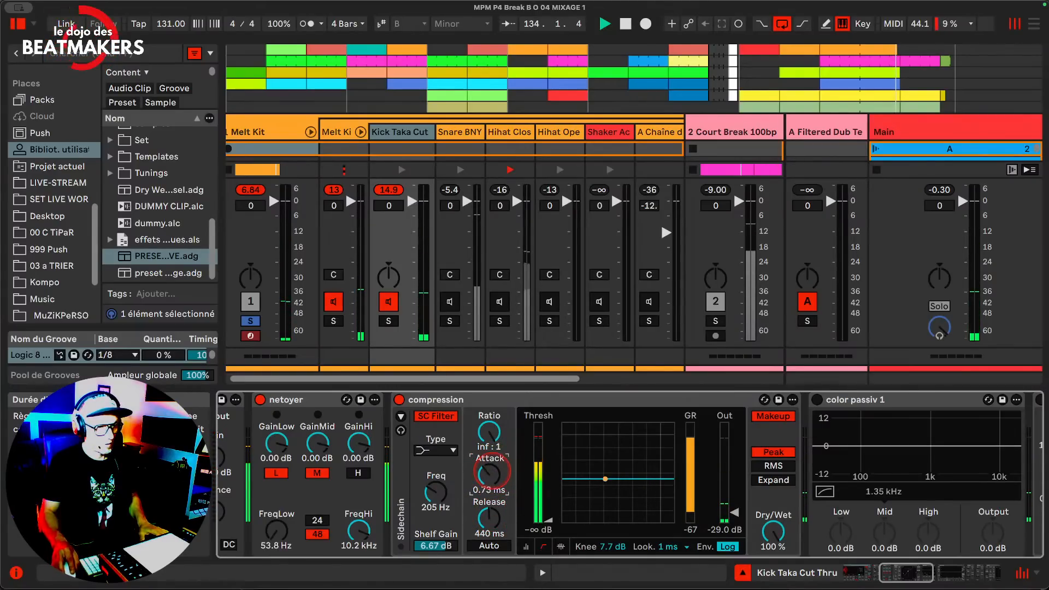
pyautogui.click(493, 519)
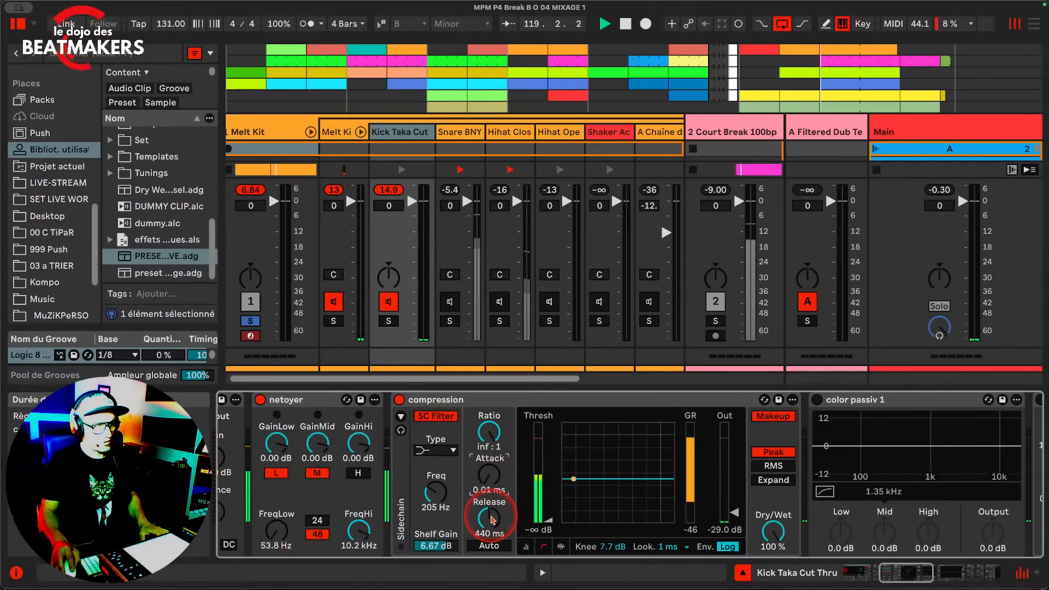
pyautogui.click(490, 475)
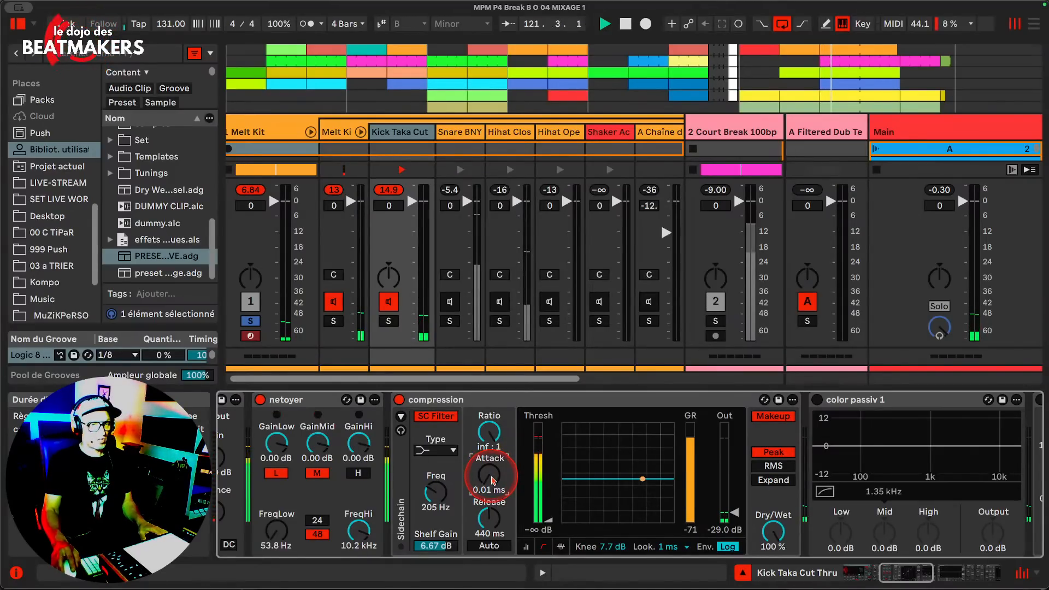
# Lengthen the compressor's attack to 19.1 ms and set its output gain to -25.2 dB
pyautogui.moveTo(493, 481); pyautogui.dragTo(493, 476)
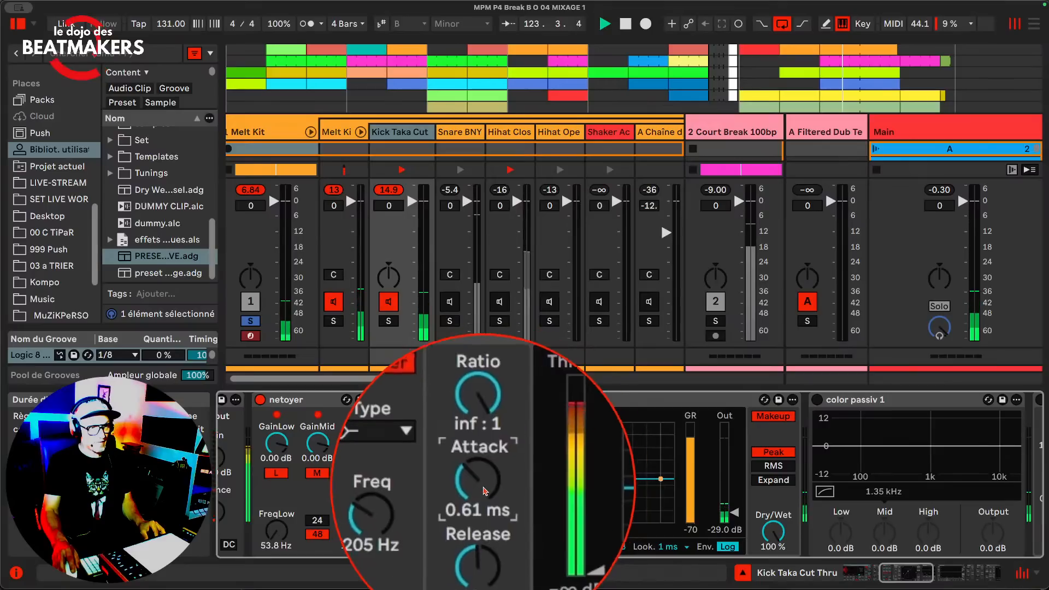
pyautogui.moveTo(489, 476)
pyautogui.mouseDown()
pyautogui.moveTo(489, 464)
pyautogui.moveTo(488, 474)
pyautogui.mouseUp()
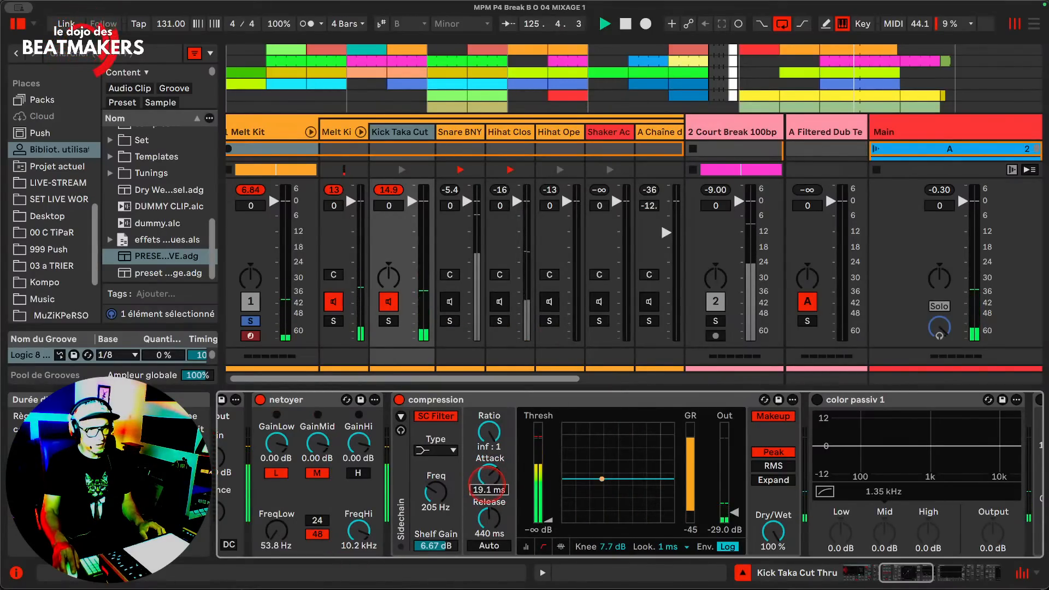
pyautogui.click(730, 511)
pyautogui.moveTo(733, 512); pyautogui.dragTo(734, 510)
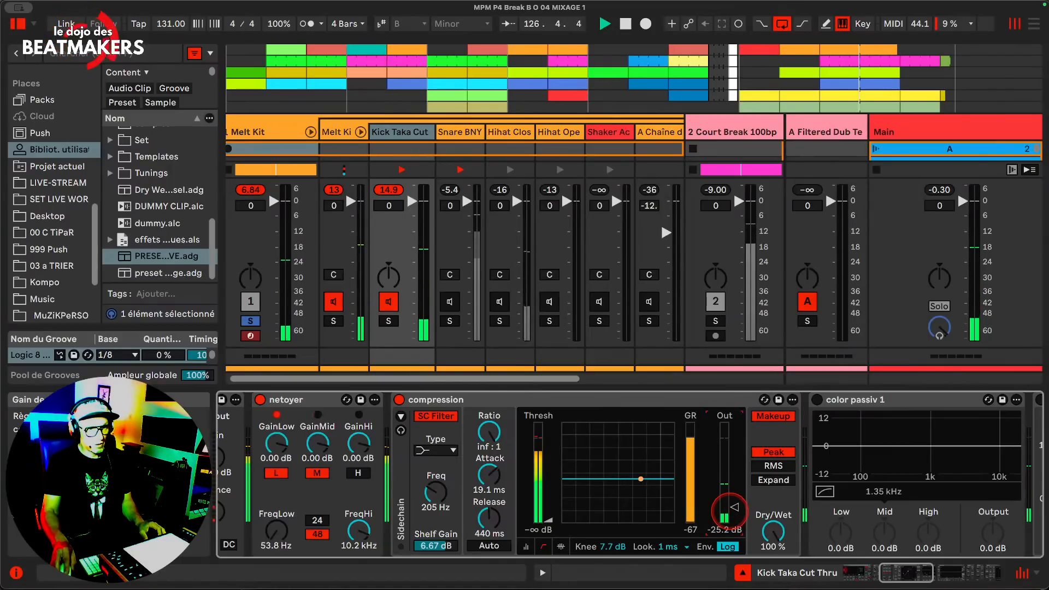
# Set the compressor's attack to 193 ms and stop playback
pyautogui.click(488, 481)
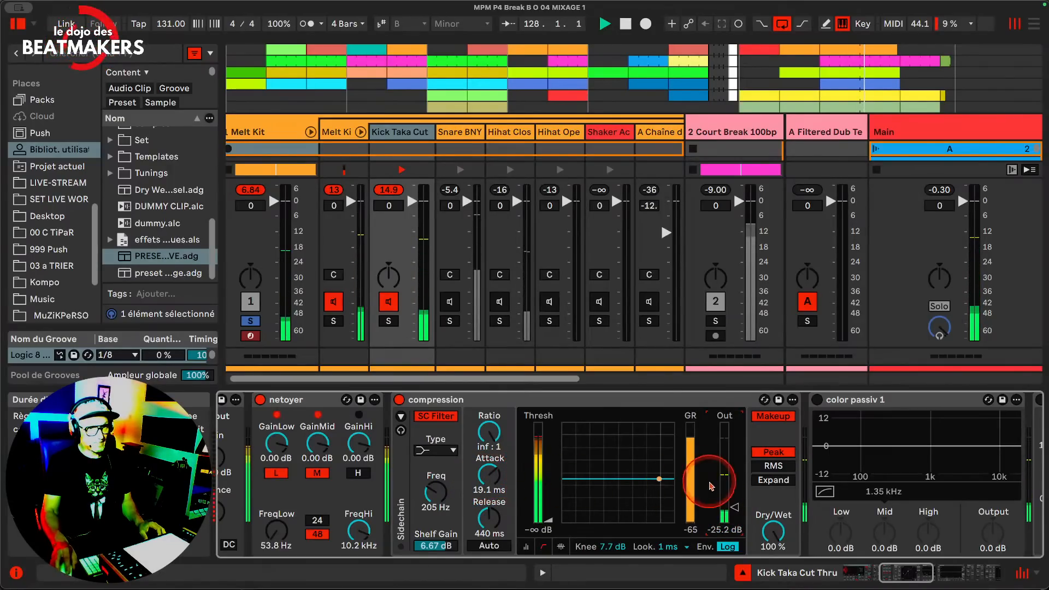
pyautogui.moveTo(488, 478); pyautogui.dragTo(488, 457)
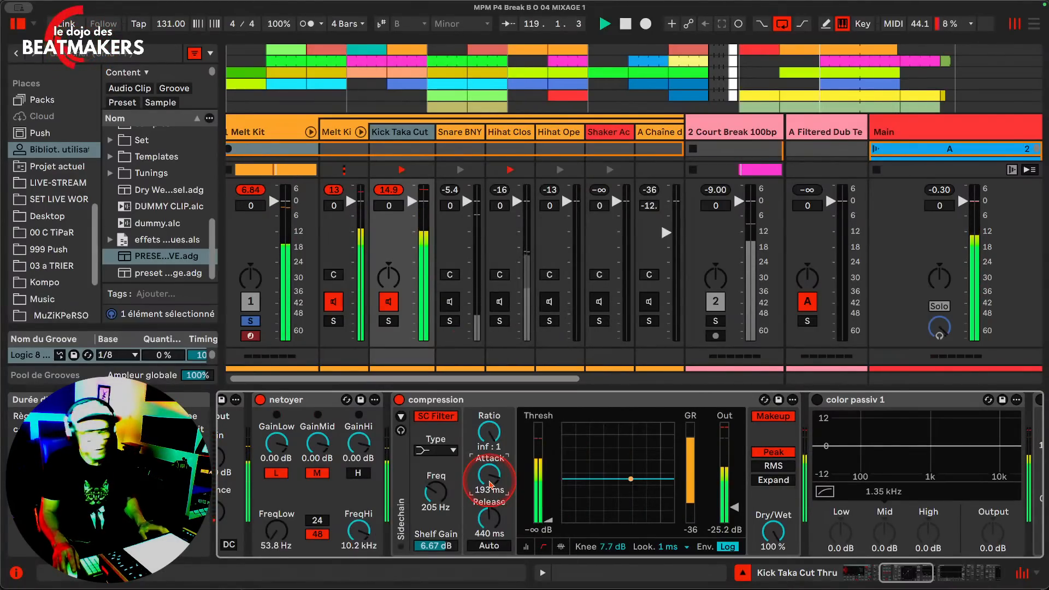
pyautogui.click(489, 486)
# Turn on the netoyer's high band, turn off its low band, and set the low crossover frequency to 50.0 Hz
pyautogui.hscroll(-10, 490, 484)
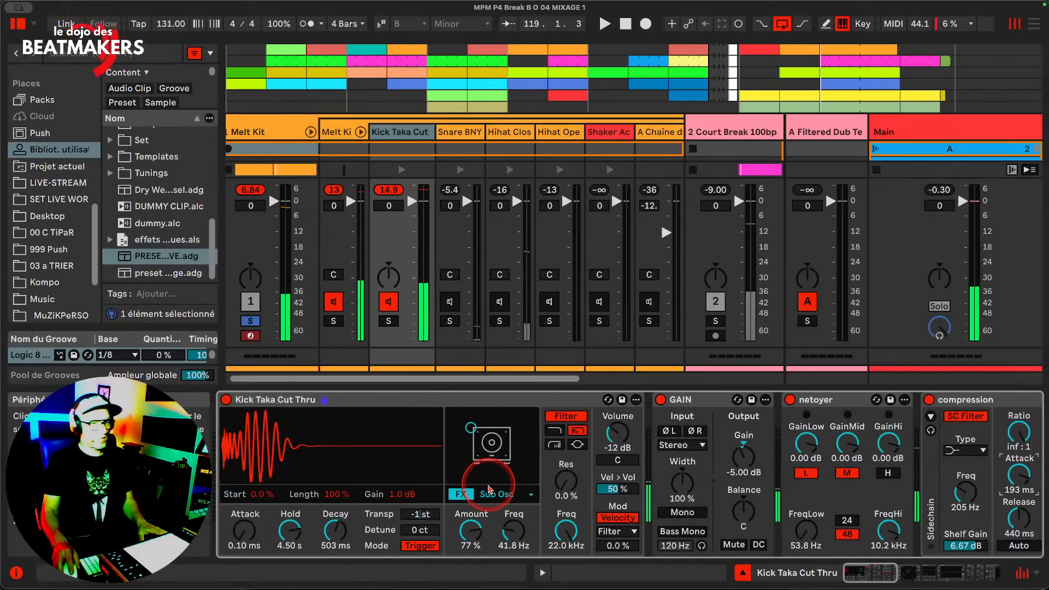
pyautogui.hscroll(6, 496, 489)
pyautogui.click(471, 474)
pyautogui.click(511, 474)
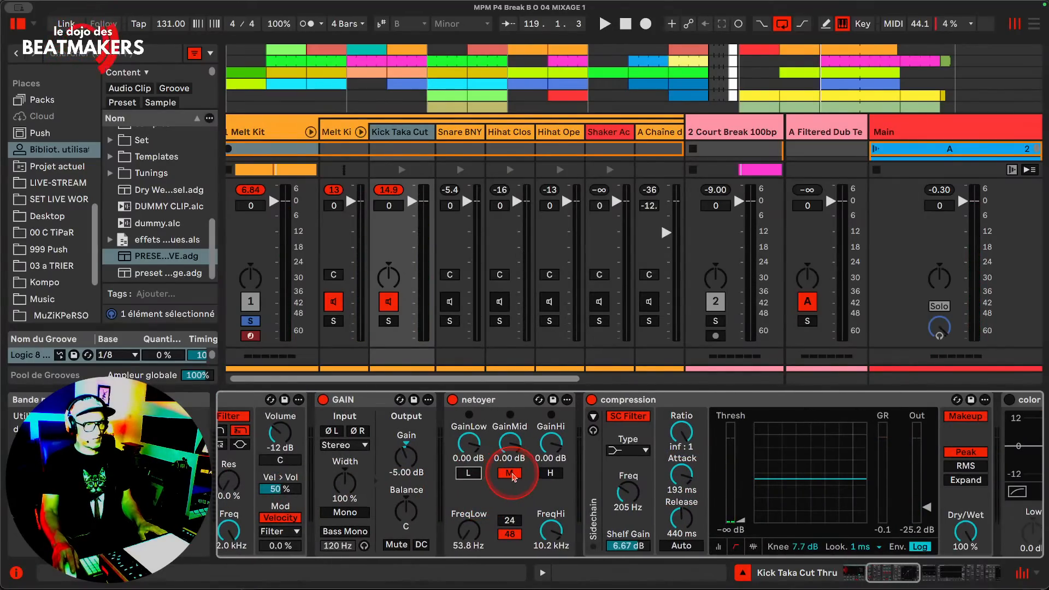
pyautogui.click(468, 473)
pyautogui.click(551, 473)
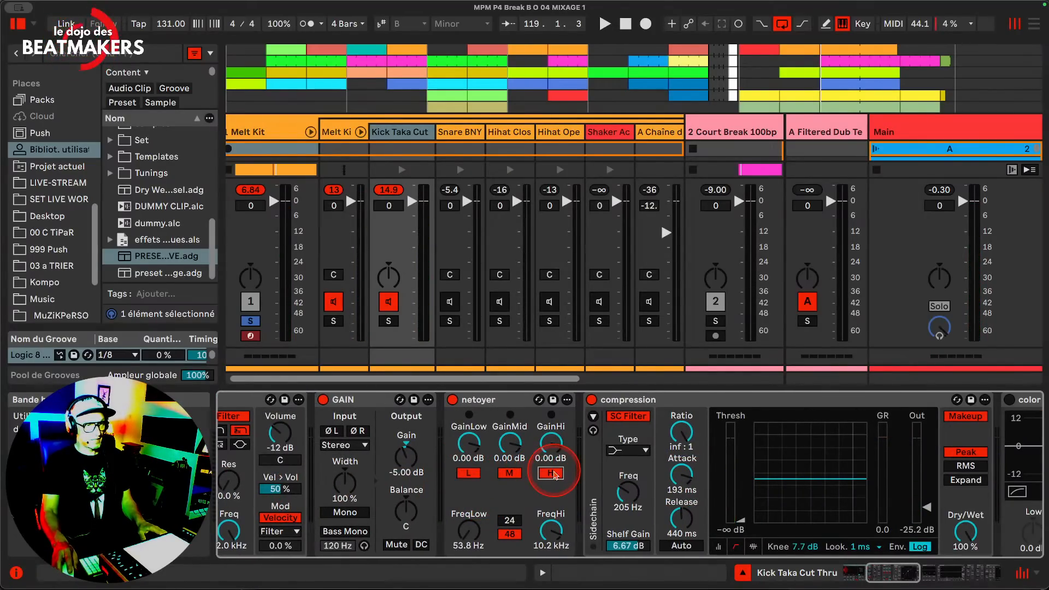
pyautogui.click(481, 542)
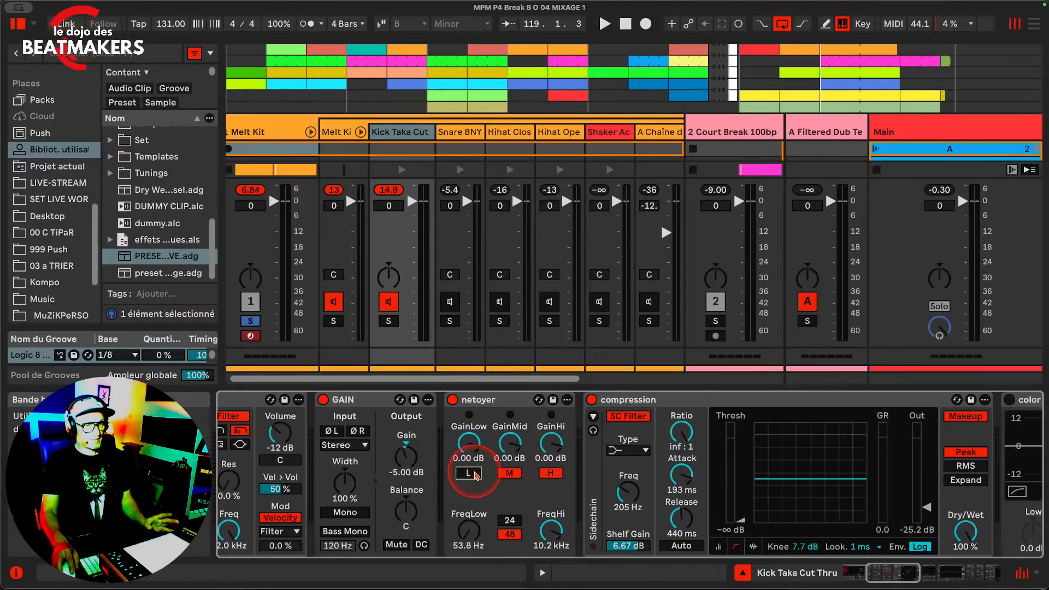
pyautogui.click(476, 541)
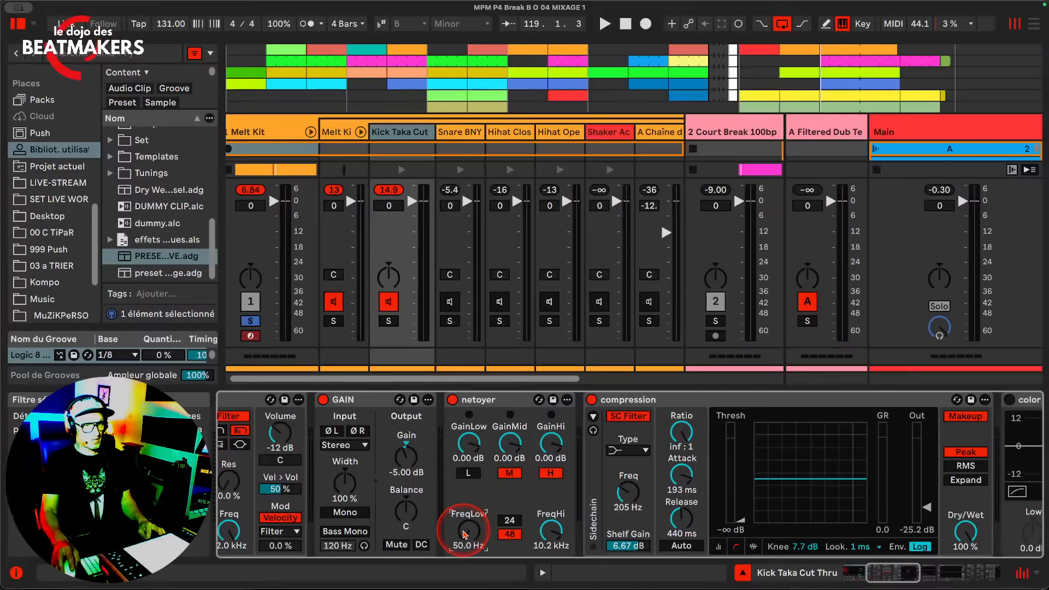
# Turn off the compression device and play the kick with the netoyer bypassed and active to compare
pyautogui.click(592, 399)
pyautogui.press('space')
pyautogui.click(468, 540)
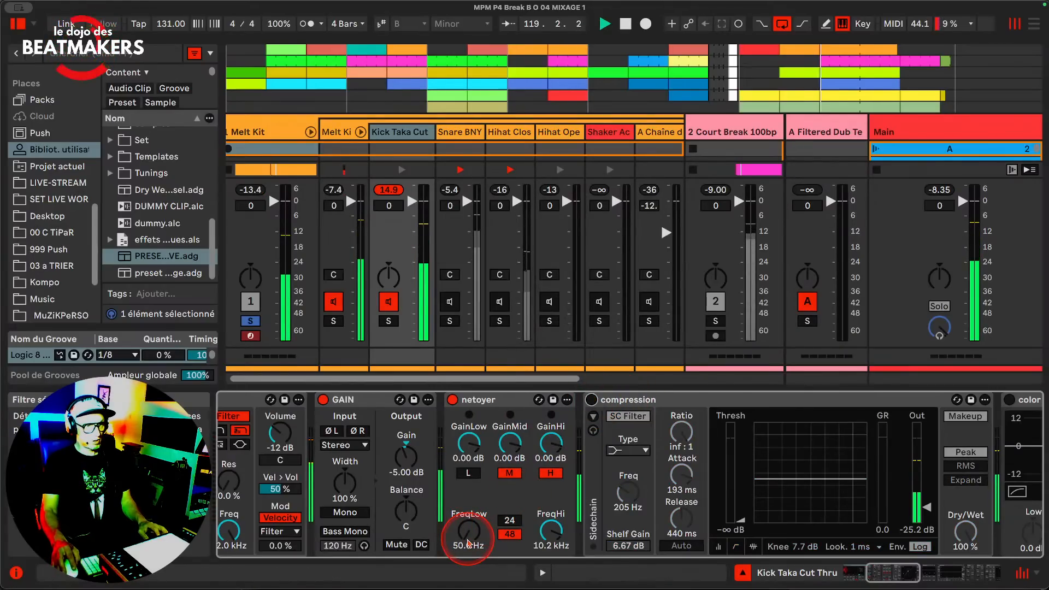
pyautogui.click(463, 420)
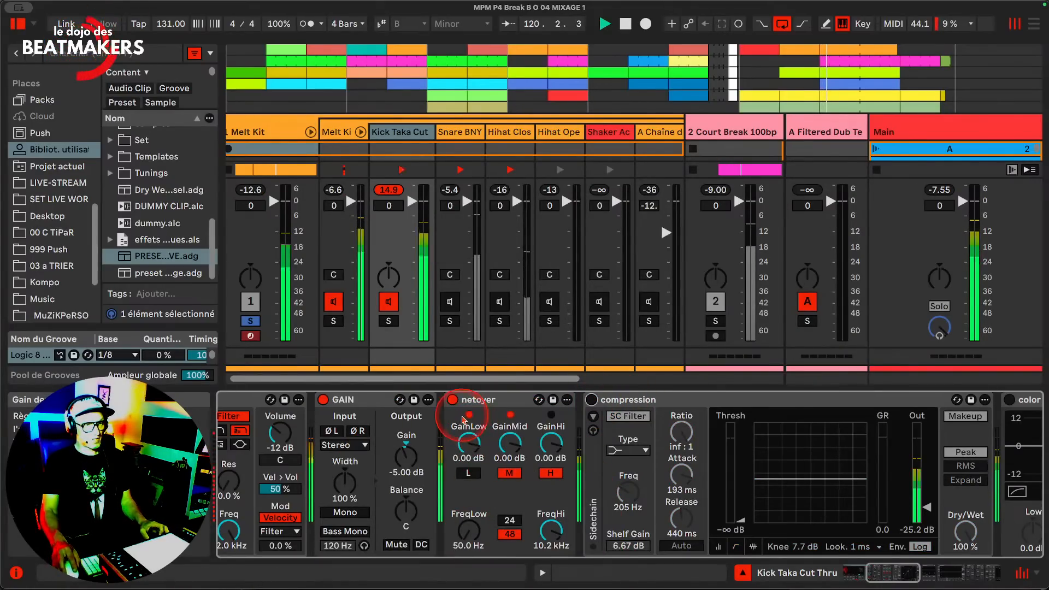
pyautogui.click(452, 400)
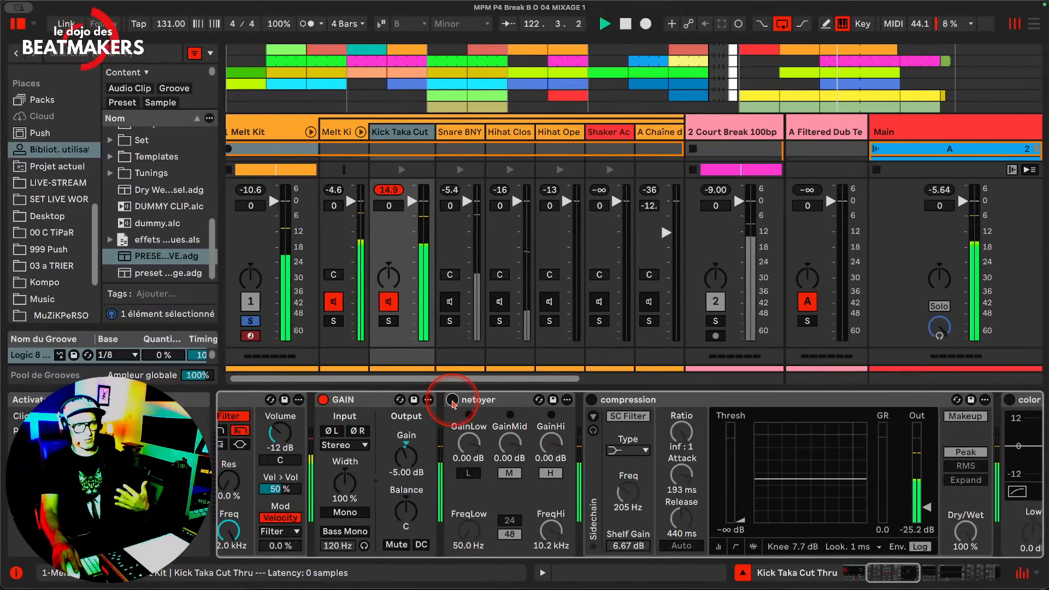
pyautogui.click(452, 400)
# Sweep the netoyer's low crossover frequency up to 241 Hz and return it to 50.0 Hz
pyautogui.click(470, 529)
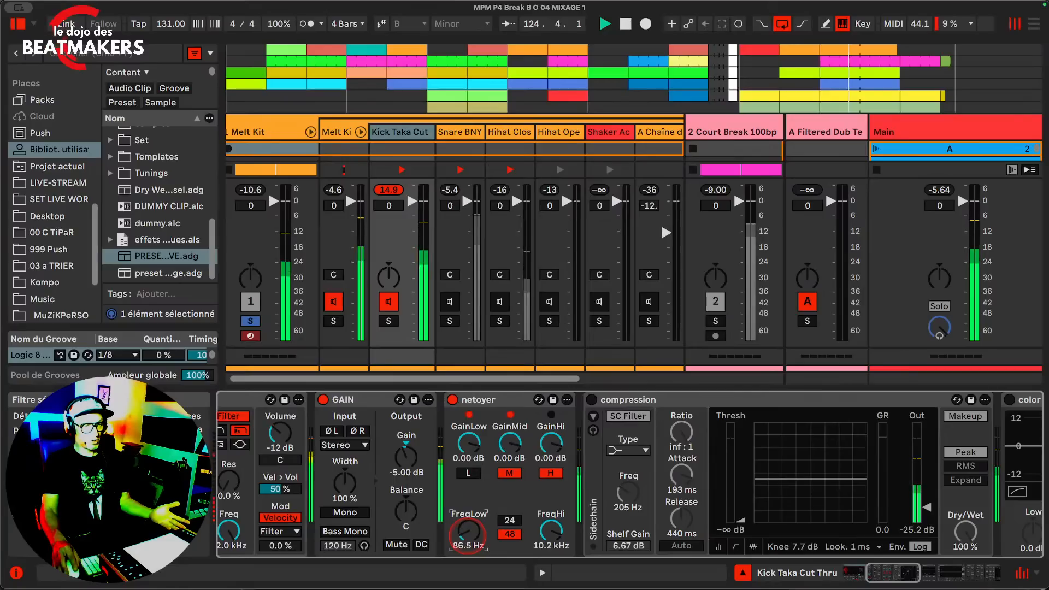
pyautogui.moveTo(468, 530); pyautogui.dragTo(468, 541)
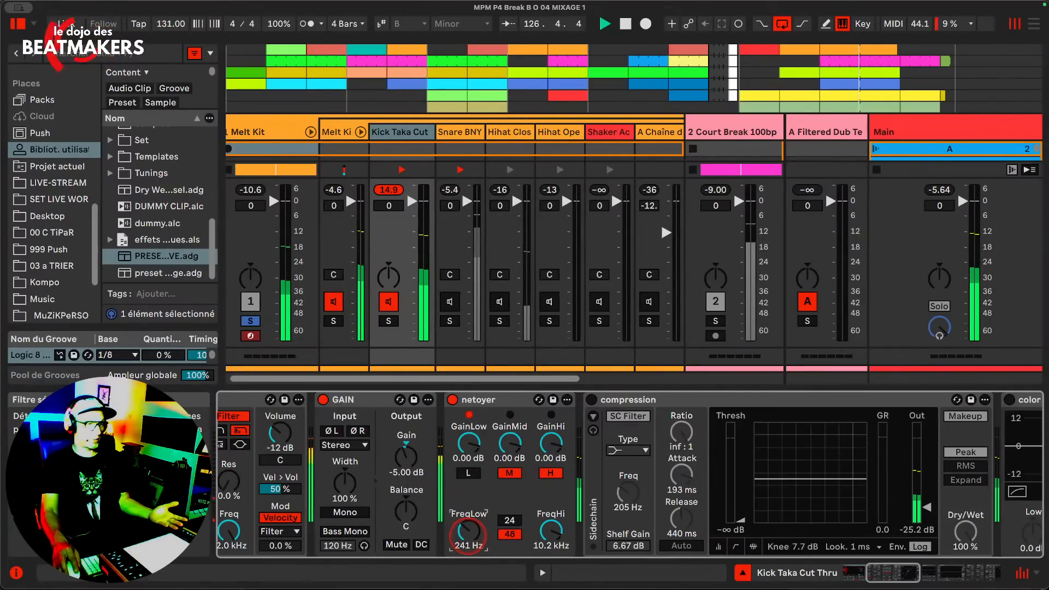
pyautogui.moveTo(468, 532)
pyautogui.mouseDown()
pyautogui.moveTo(468, 511)
pyautogui.moveTo(468, 541)
pyautogui.mouseUp()
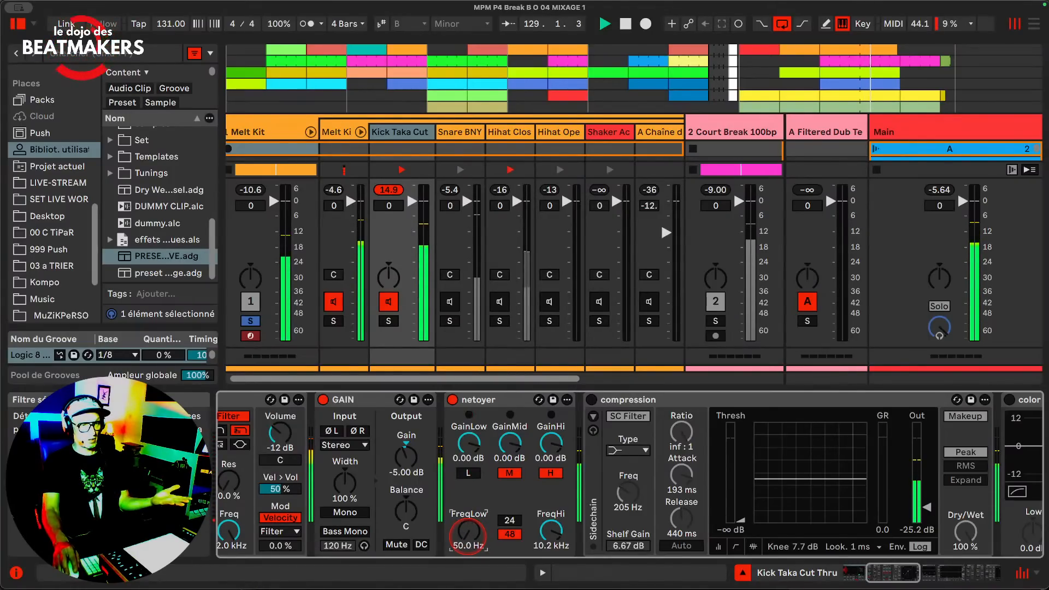
# Turn the netoyer's low band on and high band off, and compare the kick with the device bypassed and active
pyautogui.click(469, 473)
pyautogui.click(561, 476)
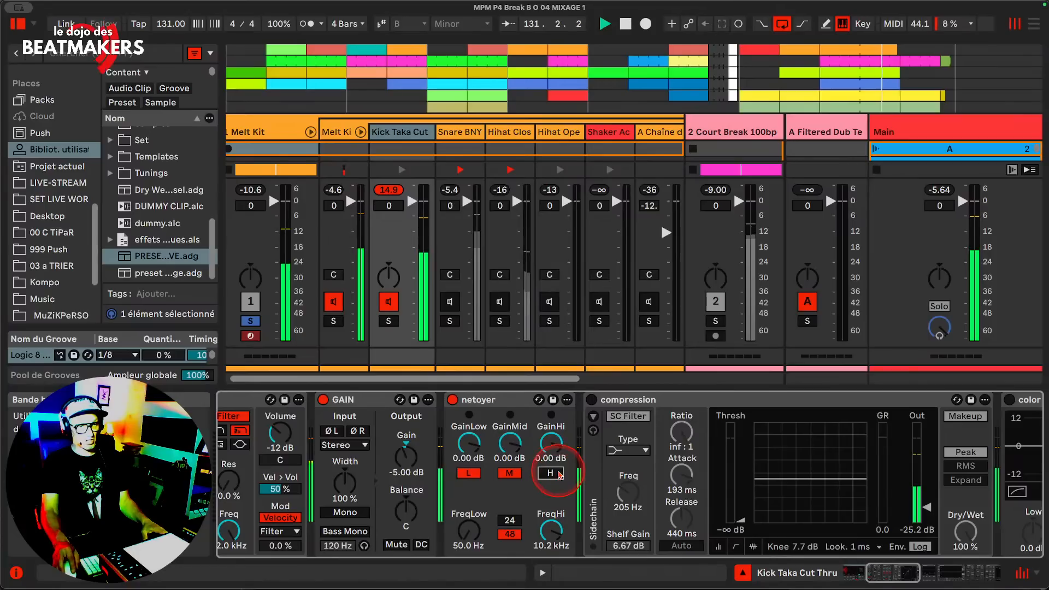
pyautogui.click(453, 400)
pyautogui.click(452, 400)
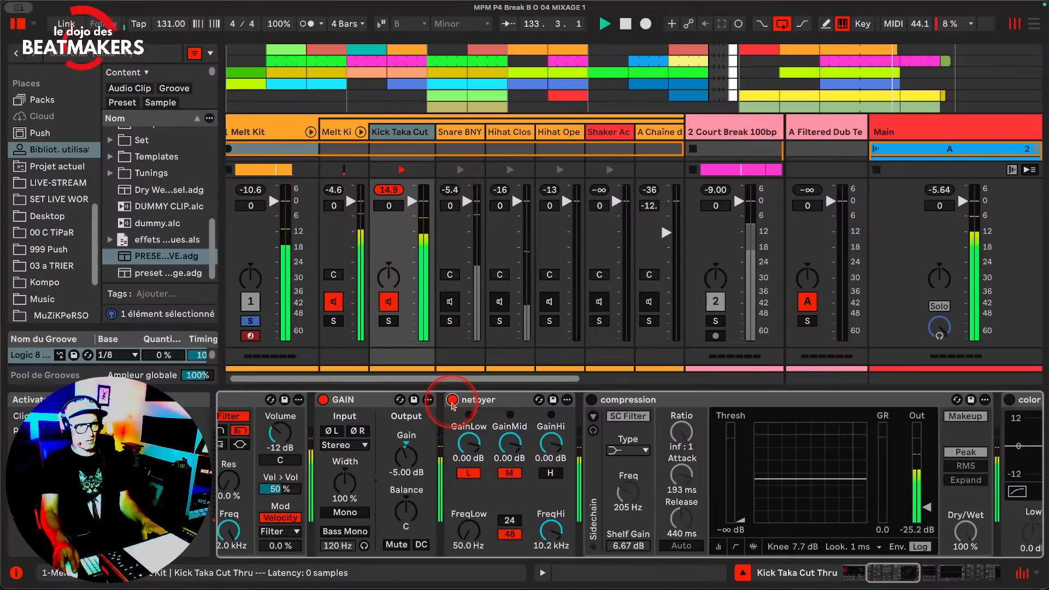
pyautogui.click(452, 401)
pyautogui.click(452, 401)
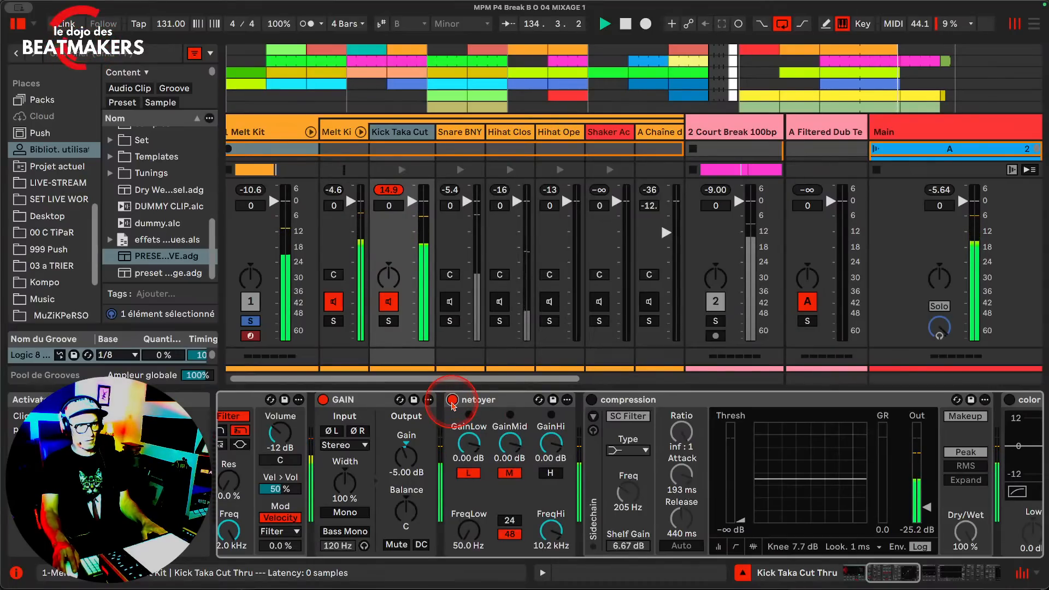
# Compare the kick with the netoyer bypassed and active, and with its high band on and off
pyautogui.click(452, 402)
pyautogui.click(453, 402)
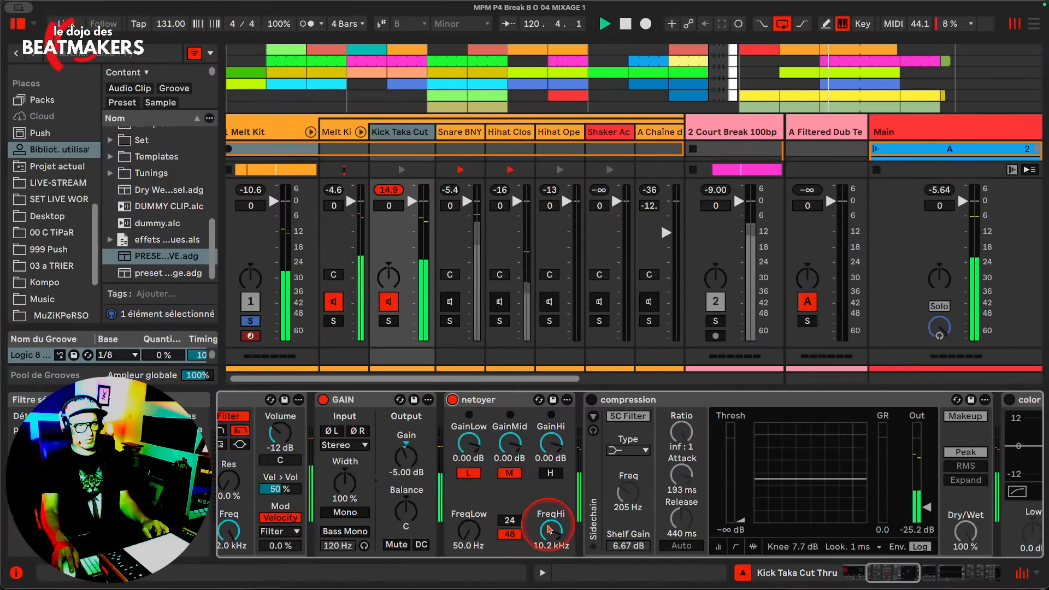
pyautogui.click(551, 473)
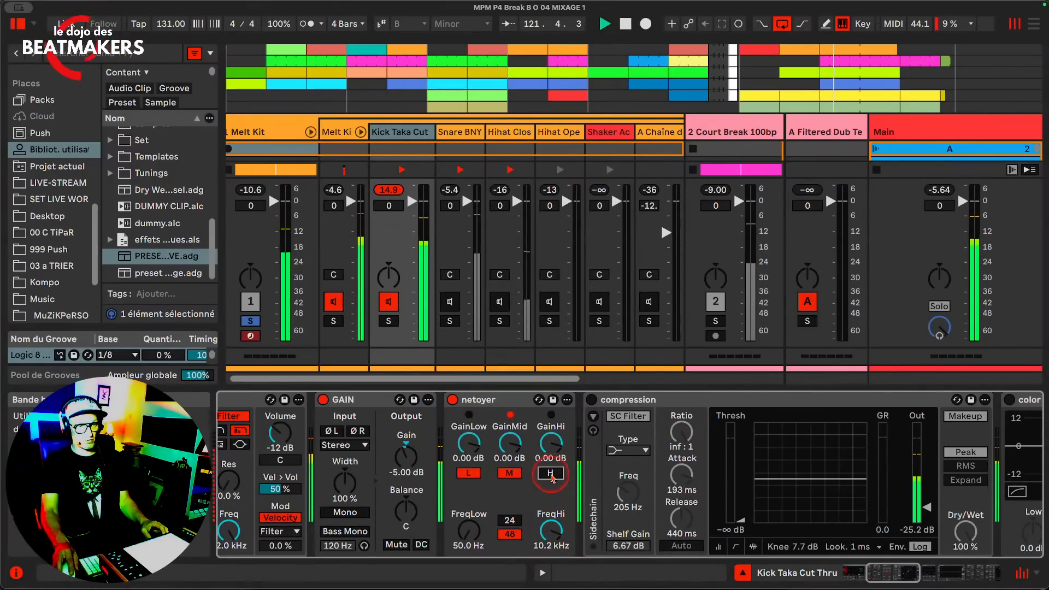
pyautogui.click(550, 474)
pyautogui.click(552, 532)
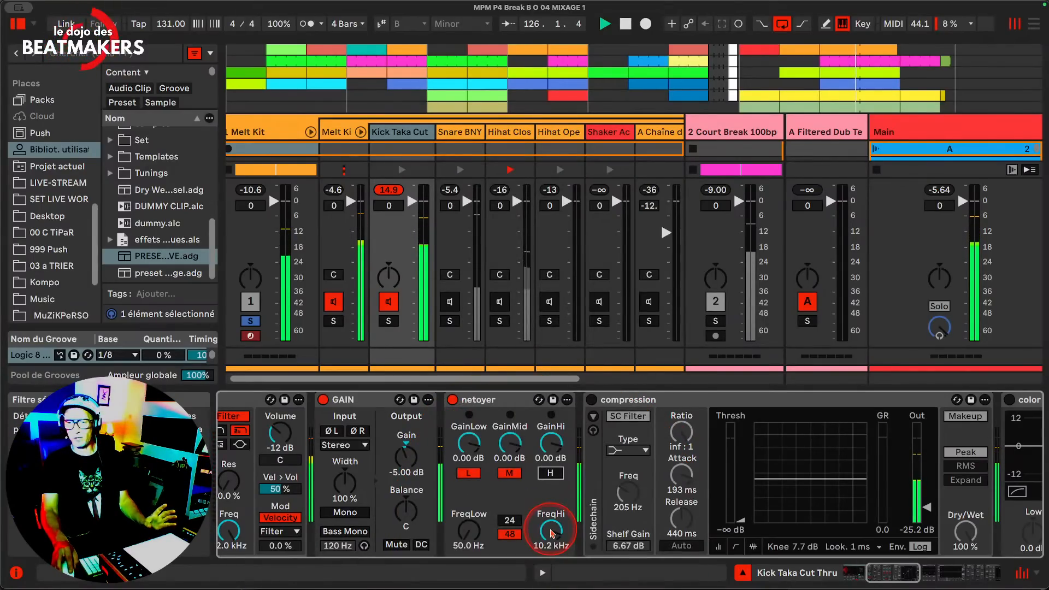
# Turn on the compression device, with its attack at 0.01 ms and its output gain at -29.6 dB
pyautogui.click(592, 399)
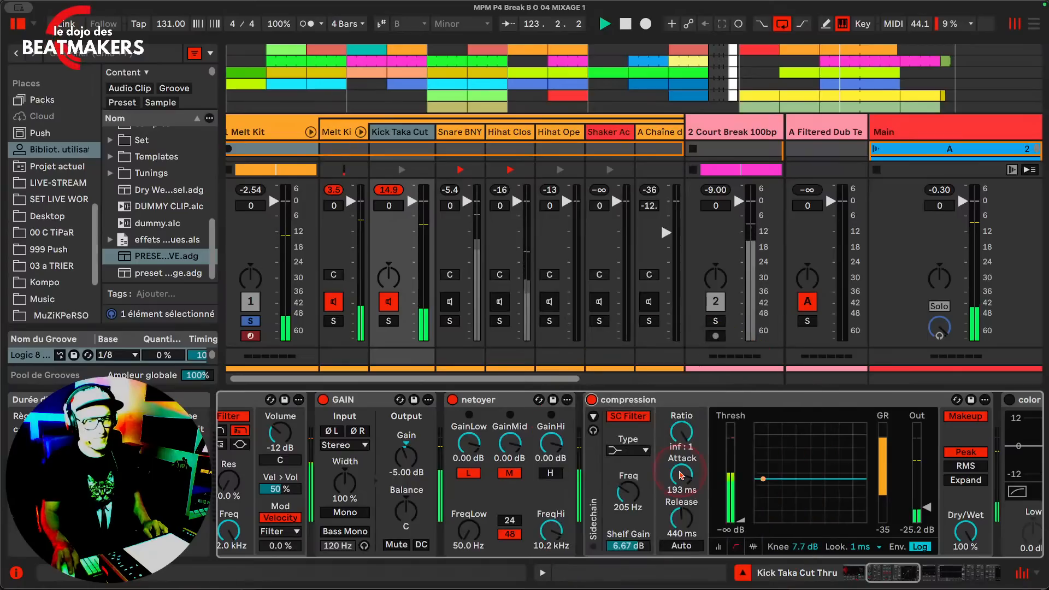
pyautogui.hscroll(5, 681, 475)
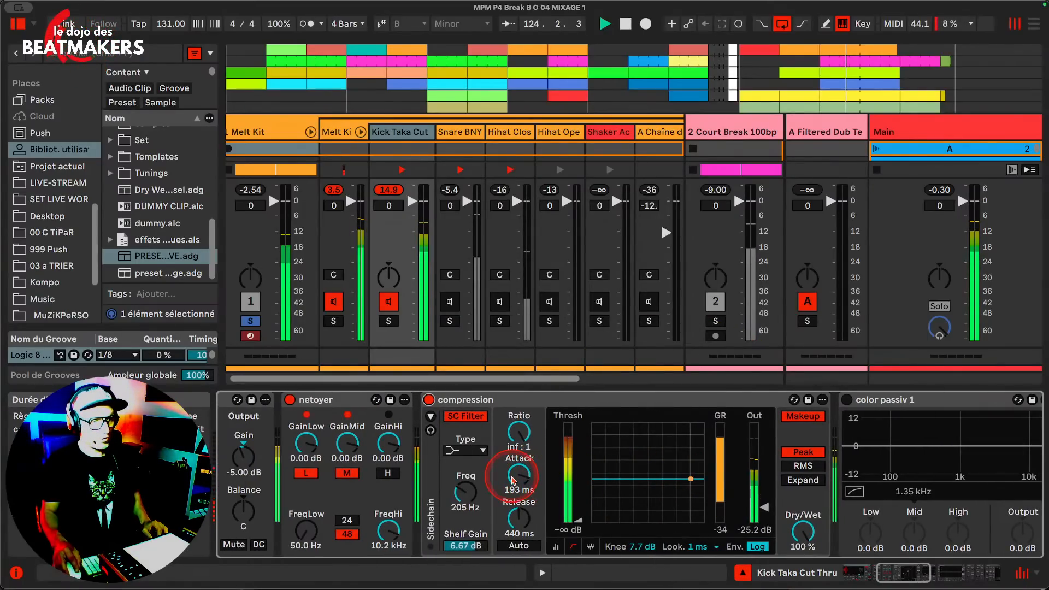
pyautogui.moveTo(513, 481); pyautogui.dragTo(514, 514)
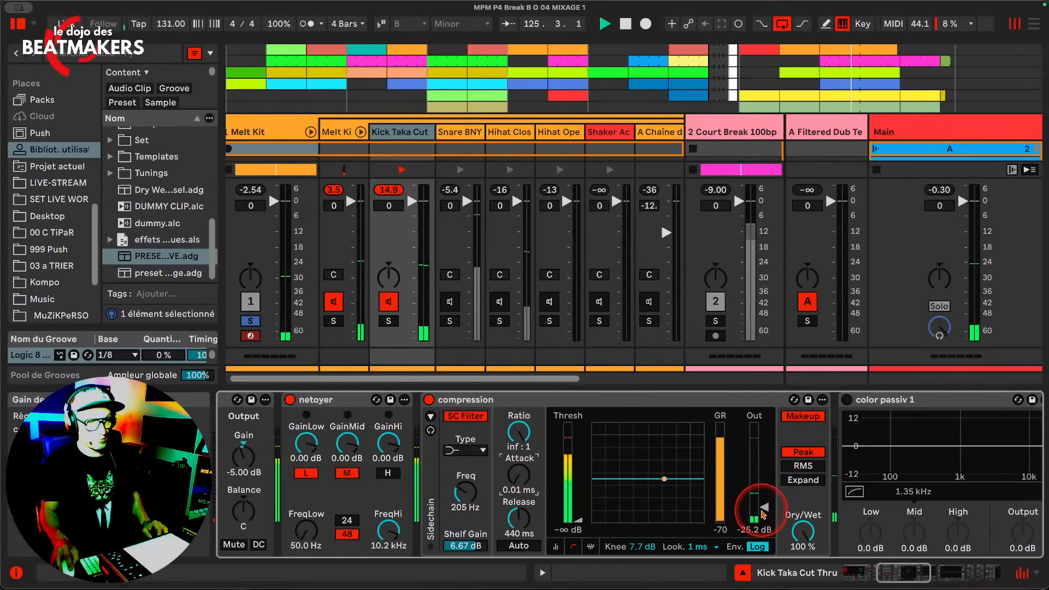
pyautogui.moveTo(763, 513); pyautogui.dragTo(764, 508)
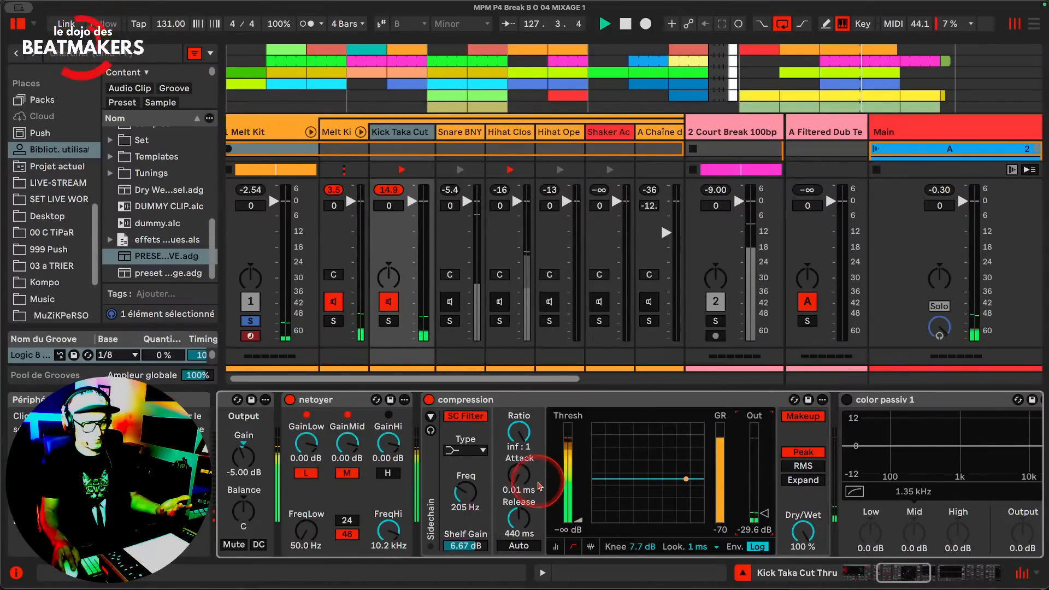
# Set the compression's output gain to -15.6 dB and try attacks of 7.20 ms and 84.8 ms before settling on 112 ms
pyautogui.moveTo(523, 474); pyautogui.dragTo(523, 463)
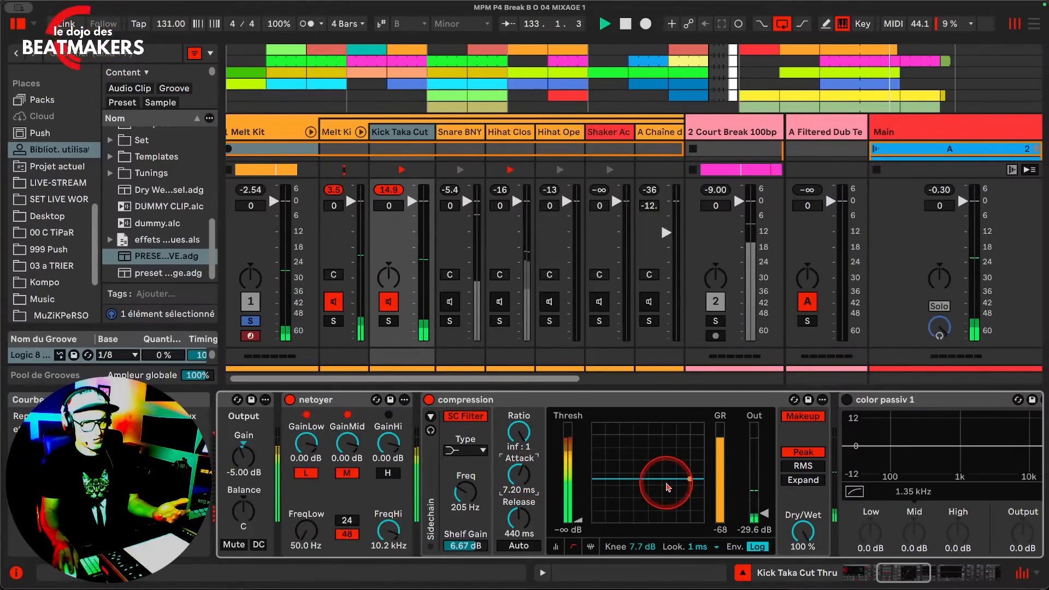
pyautogui.moveTo(763, 512); pyautogui.dragTo(765, 499)
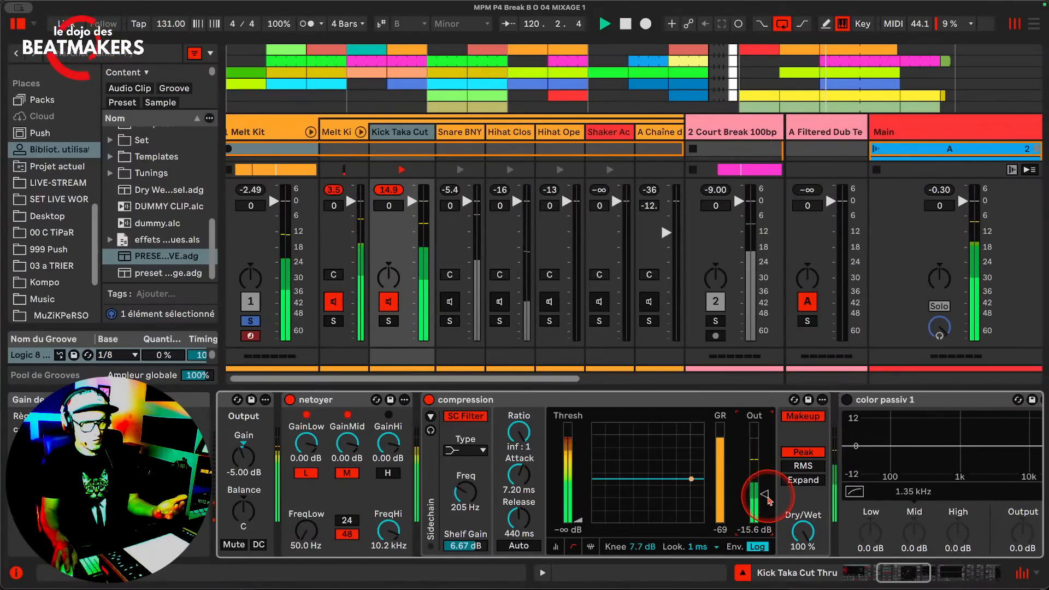
pyautogui.moveTo(515, 480); pyautogui.dragTo(513, 473)
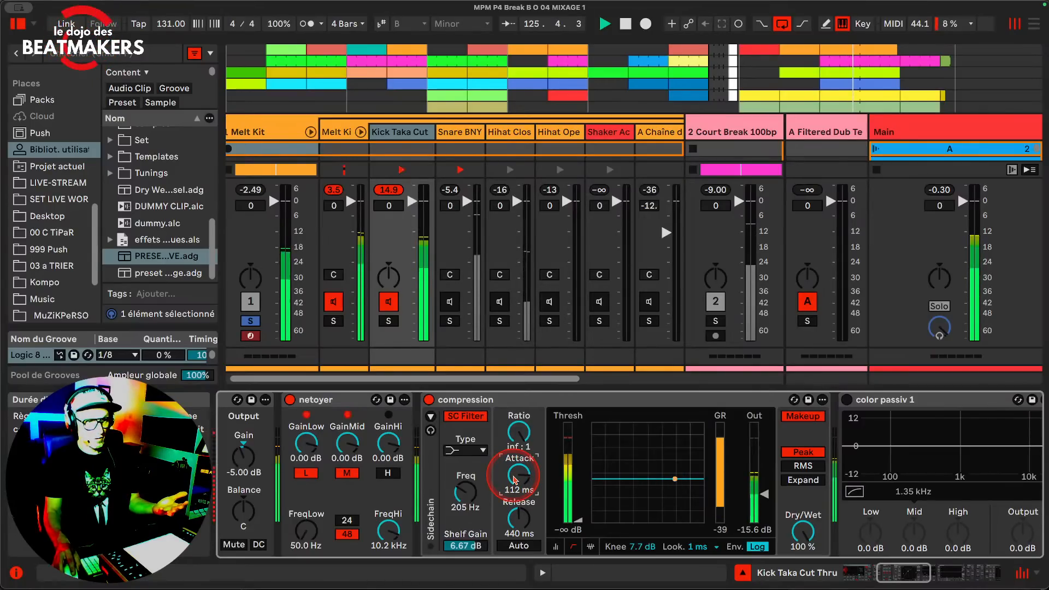
pyautogui.moveTo(513, 480)
pyautogui.mouseDown()
pyautogui.moveTo(513, 445)
pyautogui.moveTo(514, 475)
pyautogui.mouseUp()
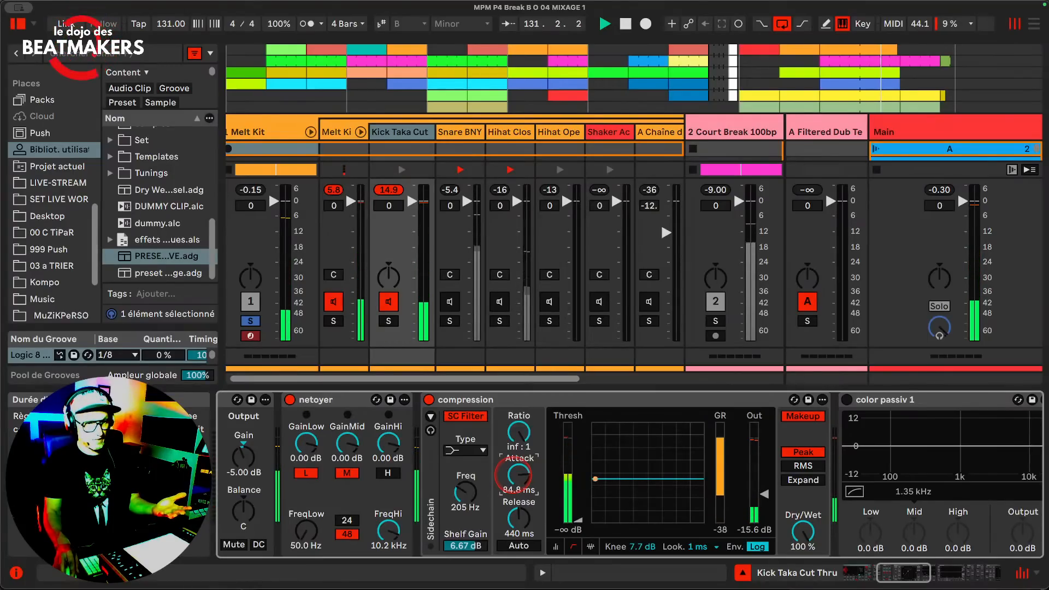
pyautogui.moveTo(513, 475); pyautogui.dragTo(513, 474)
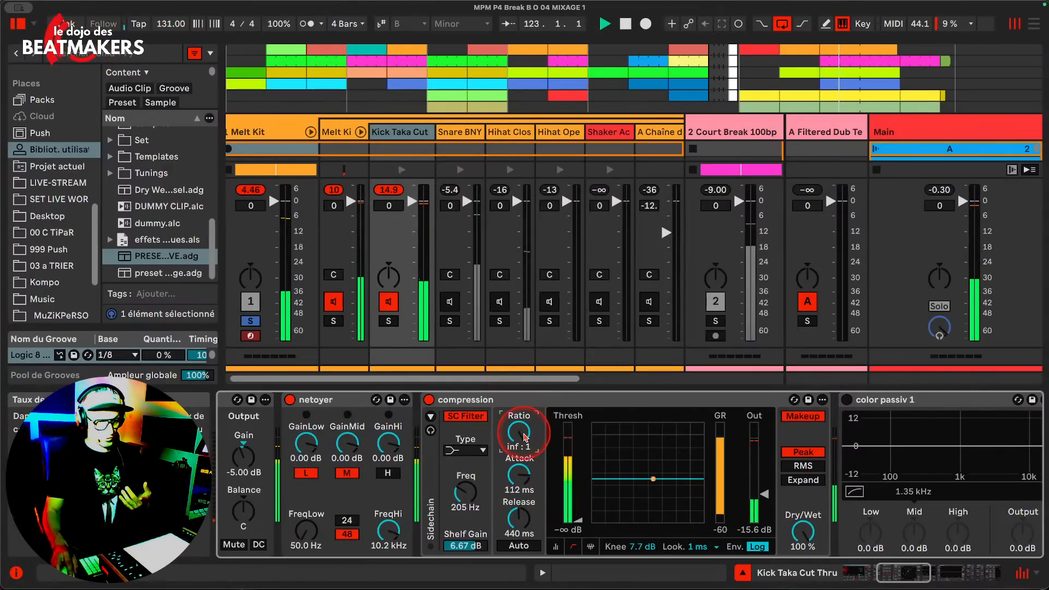
# Set the compression's ratio to 2.00:1 and sweep its threshold between 6.00 dB and -35.0 dB, settling on -20.9 dB
pyautogui.write('2')
pyautogui.press('Return')
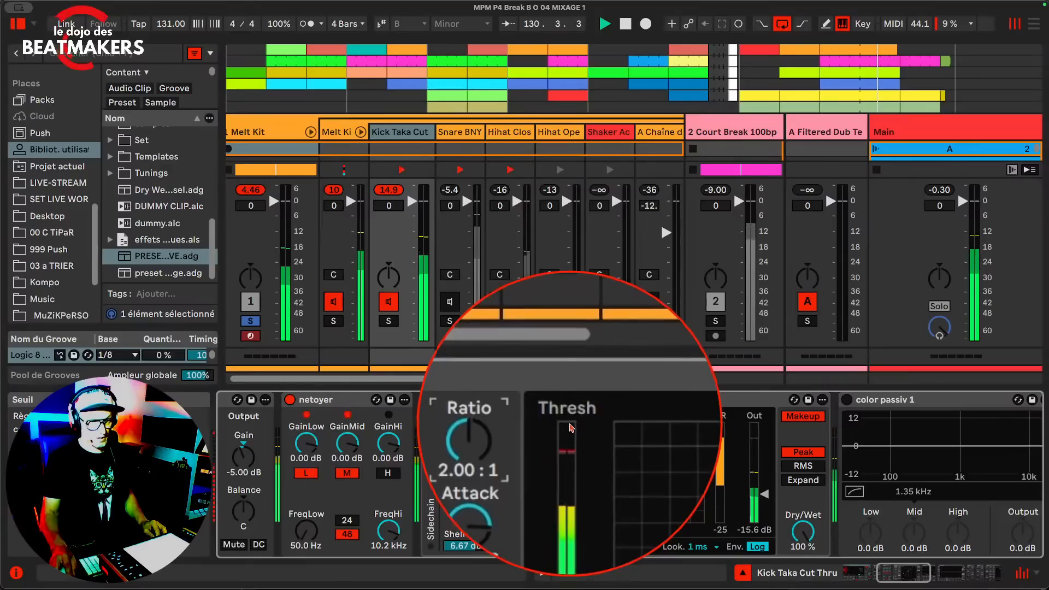
pyautogui.moveTo(576, 519); pyautogui.dragTo(577, 471)
pyautogui.moveTo(574, 517); pyautogui.dragTo(585, 433)
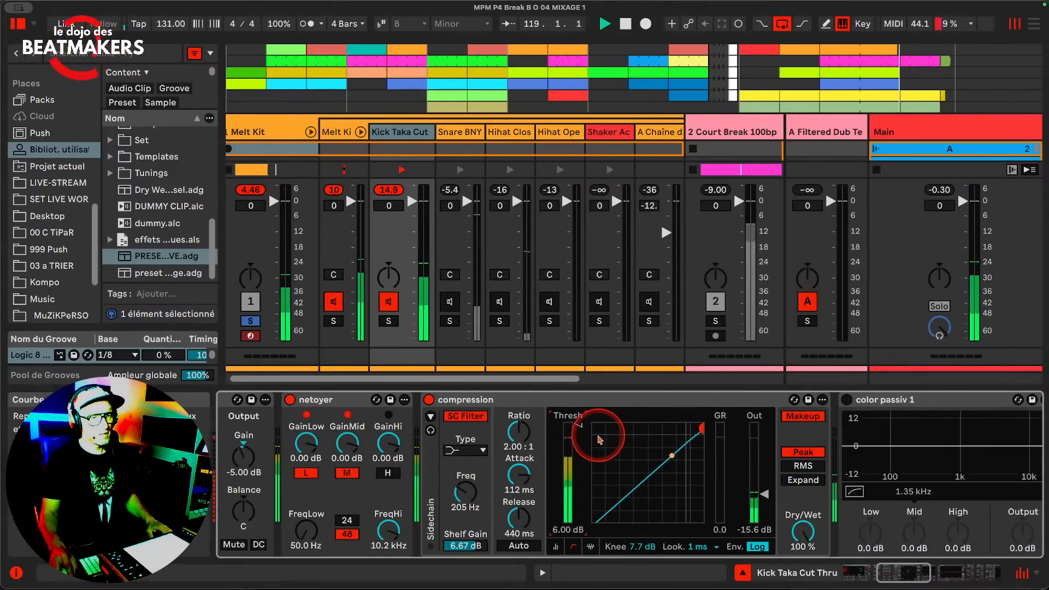
pyautogui.moveTo(576, 429); pyautogui.dragTo(575, 429)
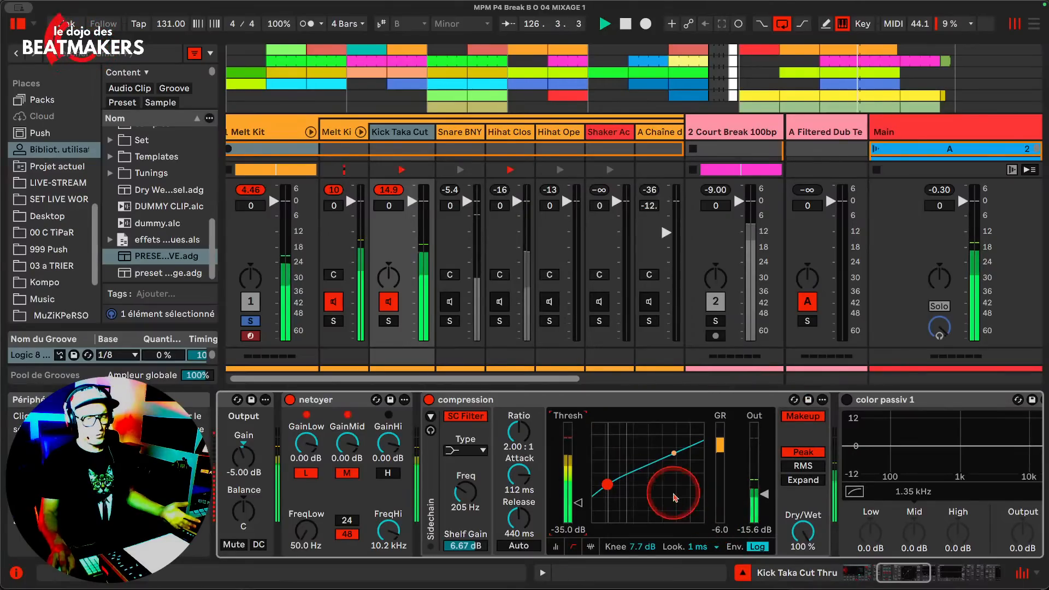
pyautogui.moveTo(579, 502); pyautogui.dragTo(580, 489)
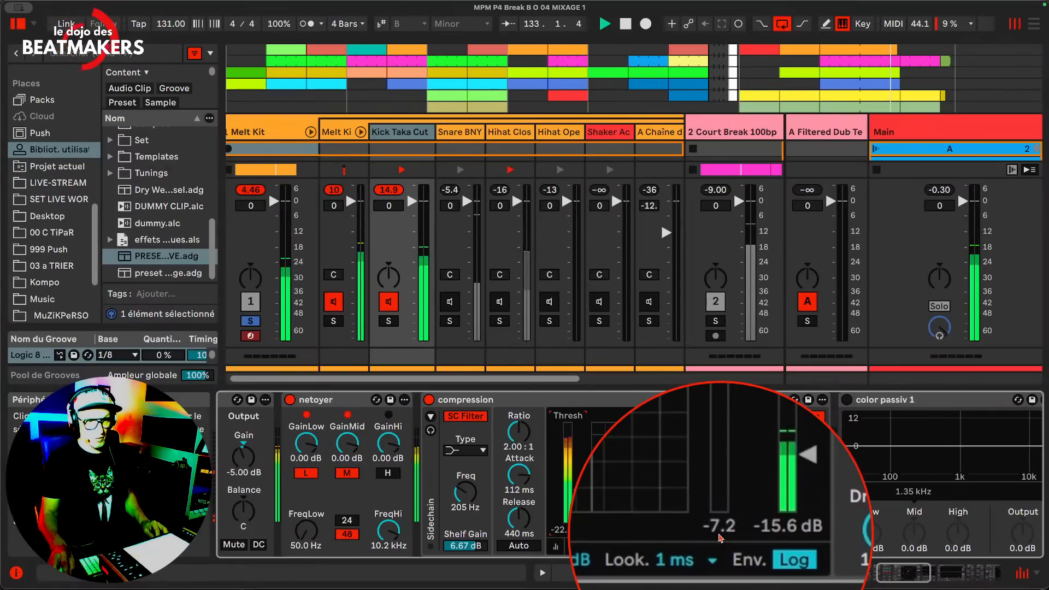
pyautogui.moveTo(578, 489); pyautogui.dragTo(578, 487)
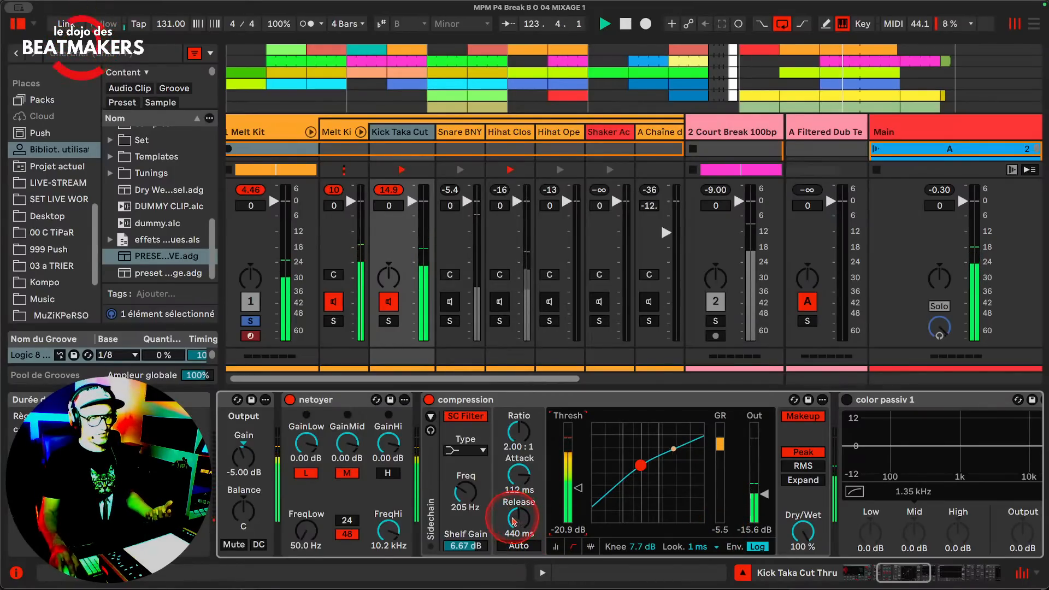
# Try the compression's automatic release, switch it back off, and look up the note-length delay times at 131.00 BPM in MusicMath
pyautogui.click(519, 545)
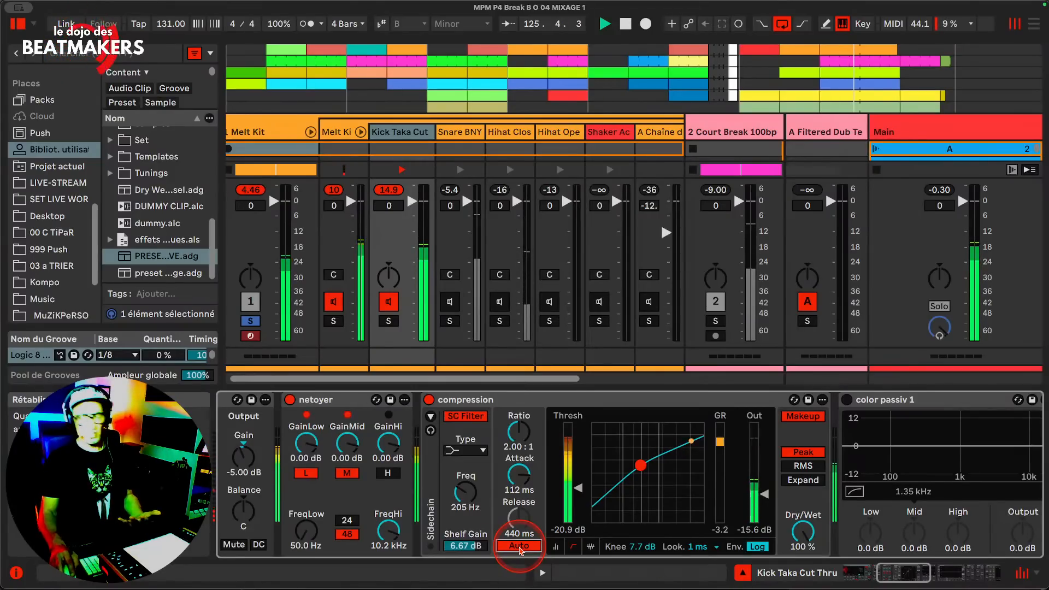
pyautogui.click(519, 546)
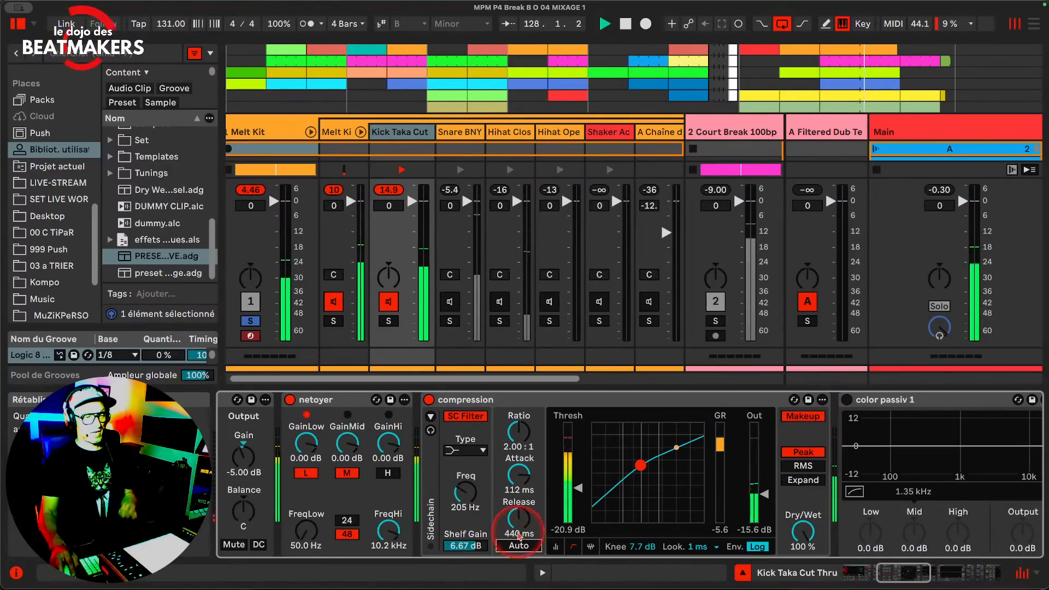
pyautogui.moveTo(432, 585)
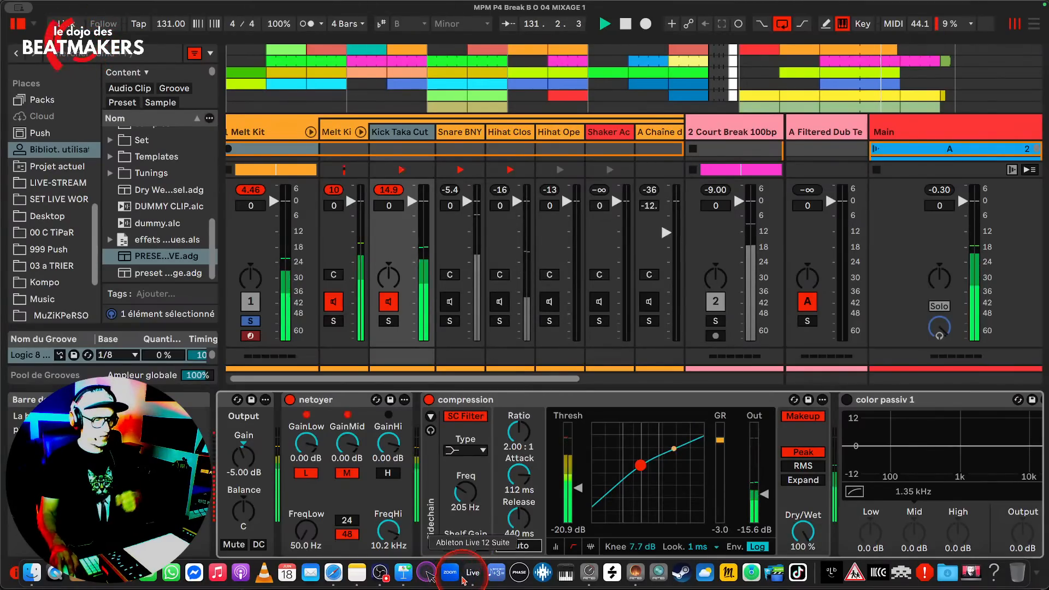
pyautogui.click(497, 578)
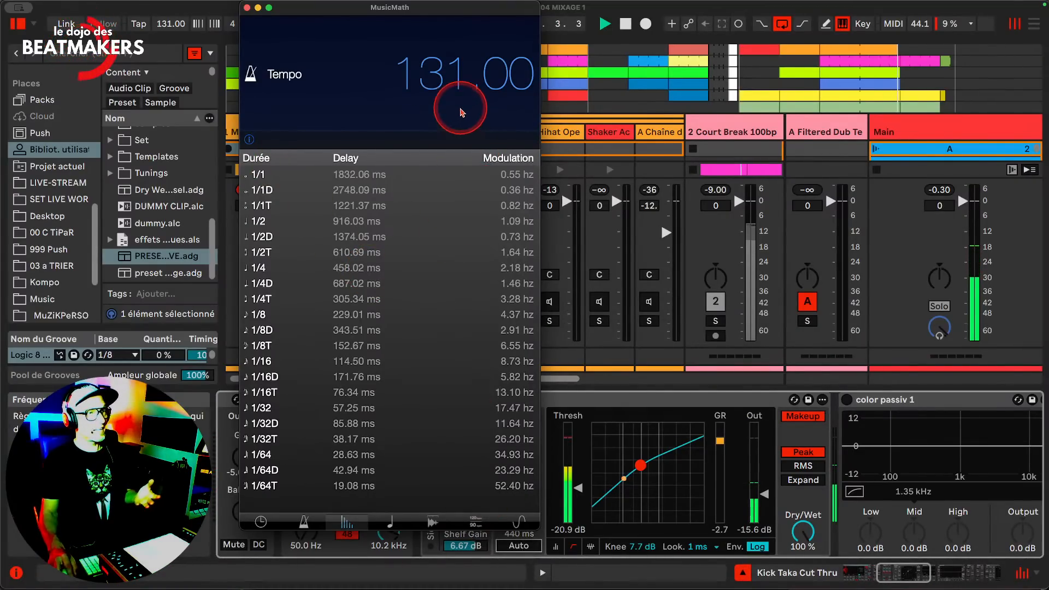
pyautogui.click(450, 89)
pyautogui.click(279, 299)
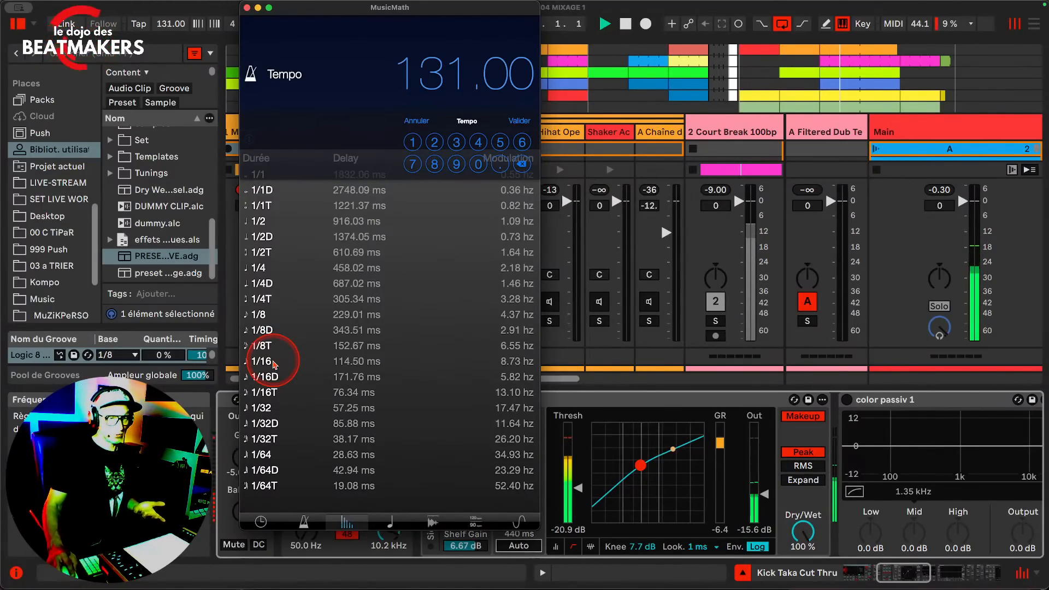
# Return to Ableton Live and set the compression's release to 112 ms
pyautogui.click(532, 551)
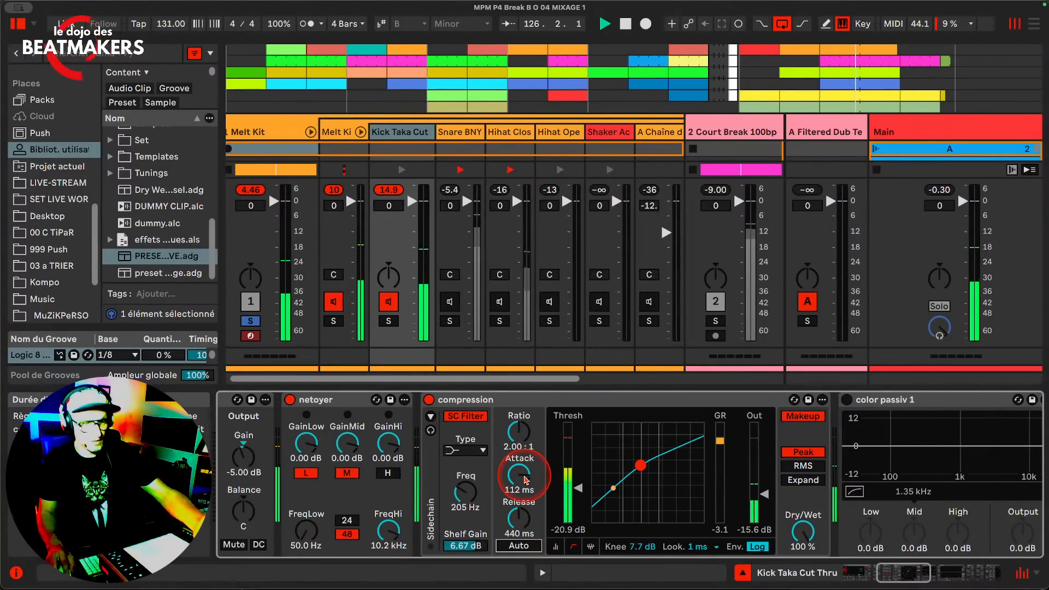
pyautogui.click(523, 528)
pyautogui.write('112')
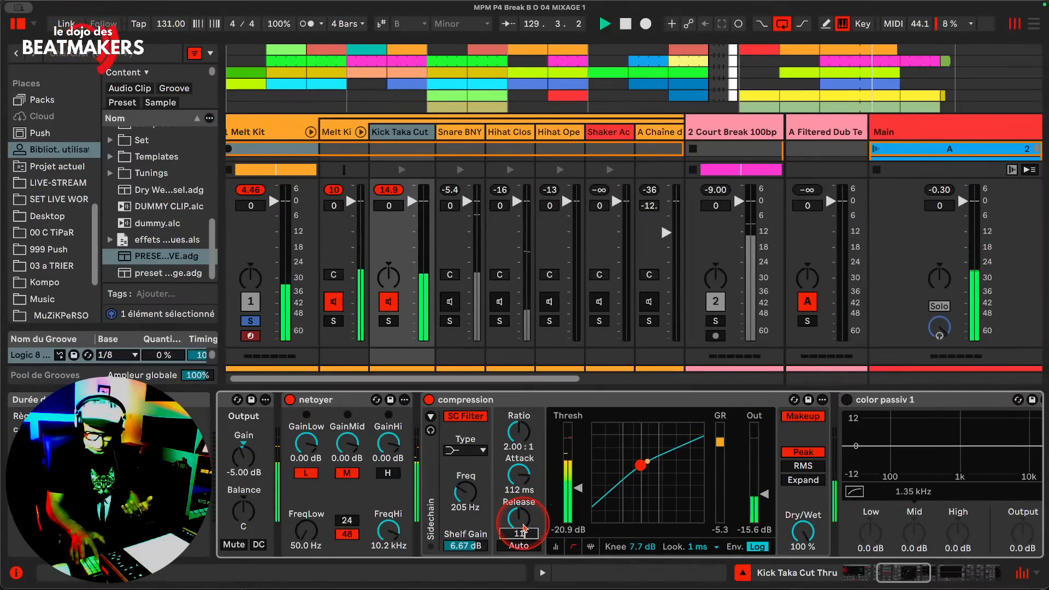
pyautogui.press('Return')
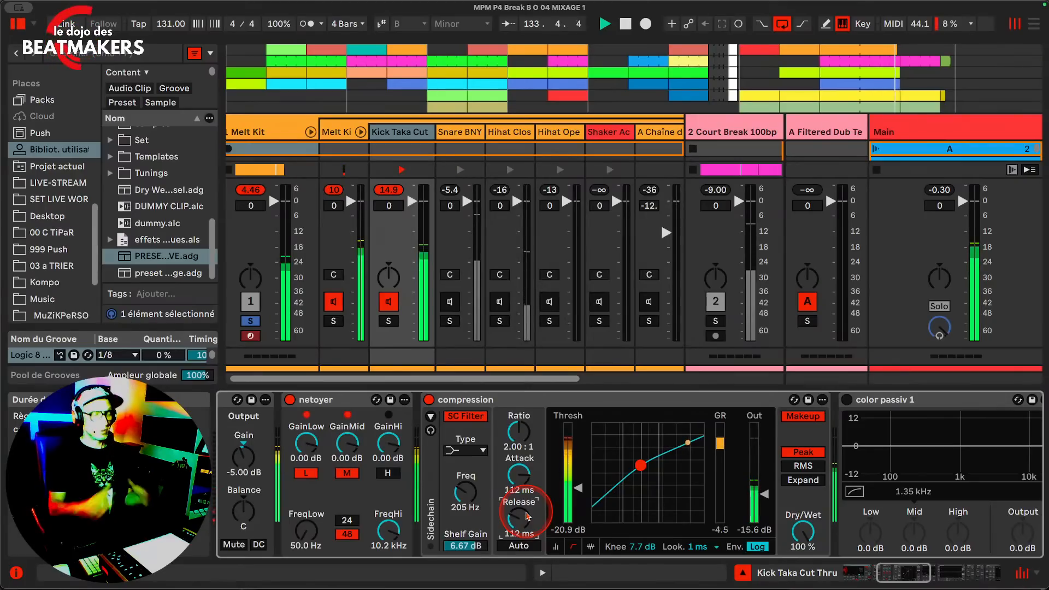
# Check the 1/8 note delay time in MusicMath and set the compression's release to 229 ms in Ableton Live
pyautogui.press('super+Tab')
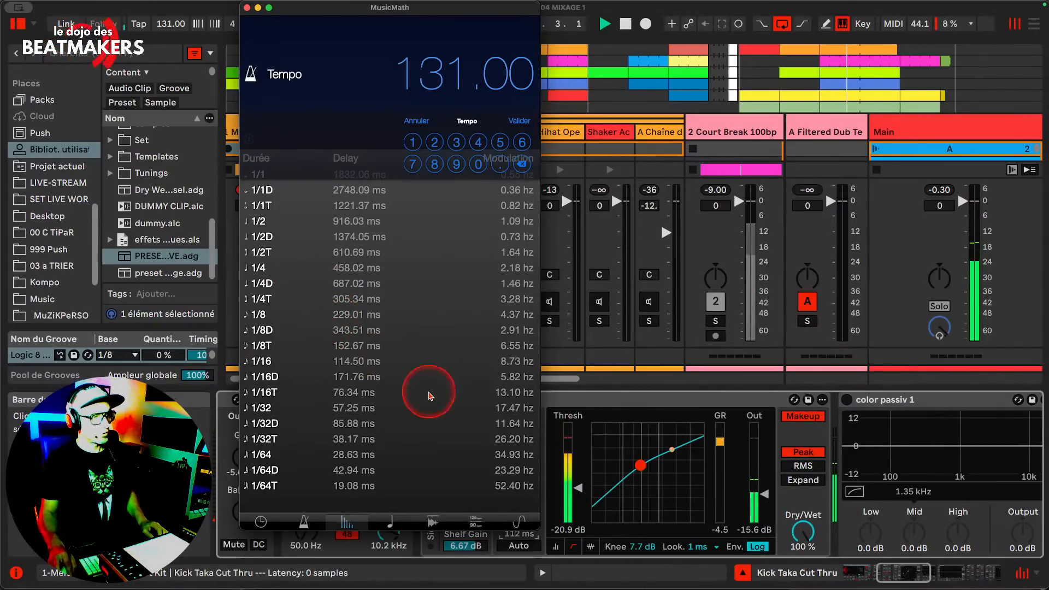
pyautogui.click(564, 525)
pyautogui.write('229')
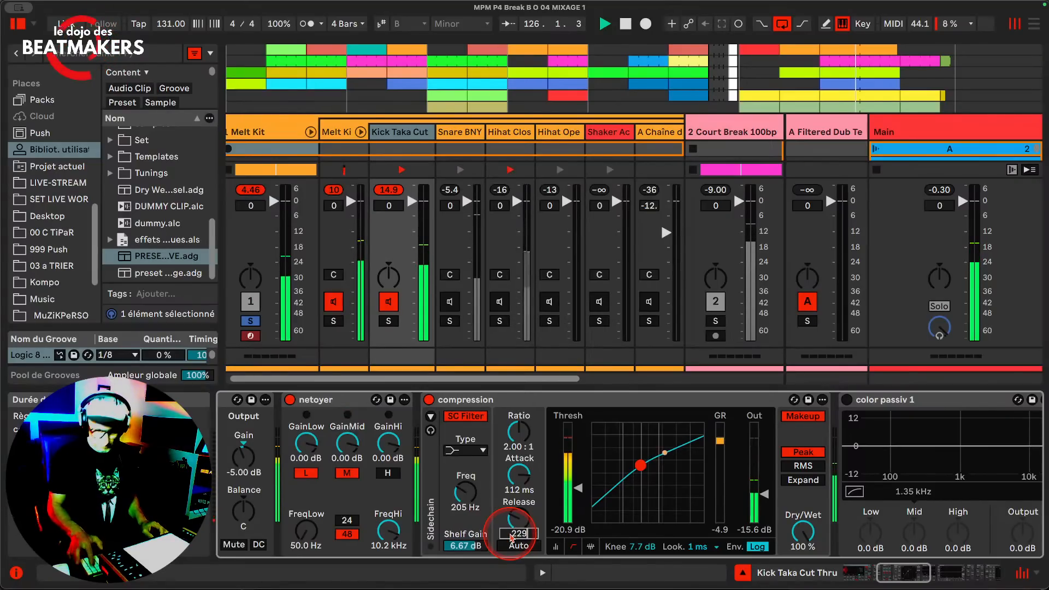
pyautogui.press('Return')
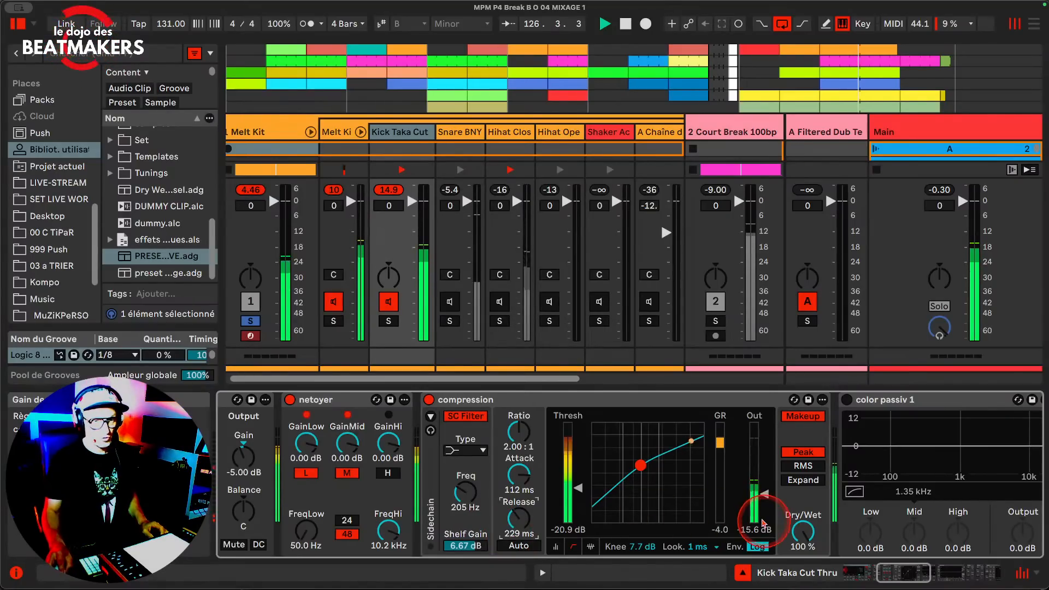
# Raise the compression's output gain to -5.42 dB, resetting the kick track's peak level display to check the level
pyautogui.moveTo(763, 495); pyautogui.dragTo(762, 489)
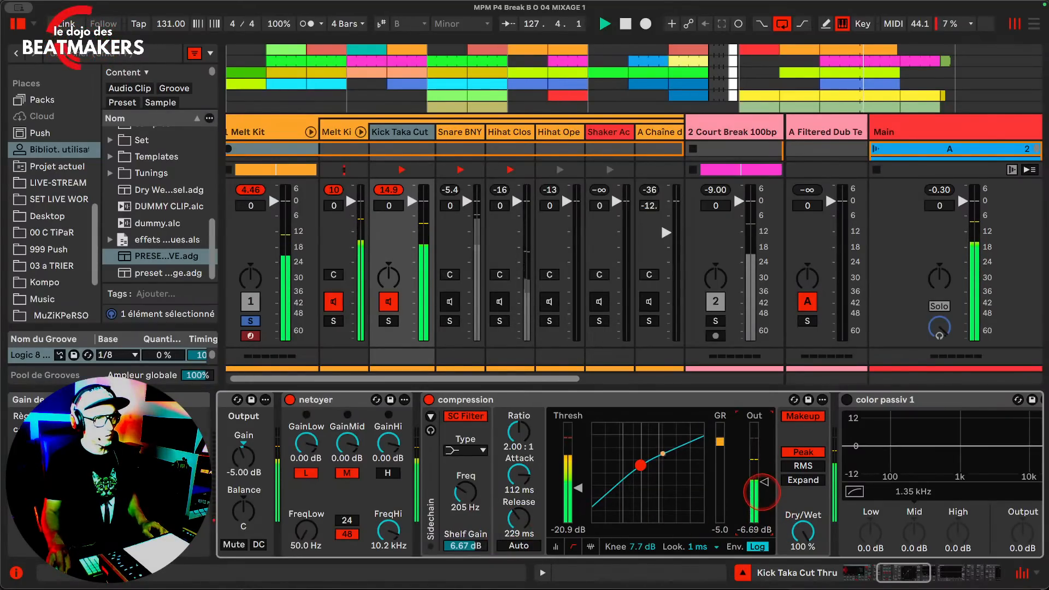
pyautogui.click(388, 190)
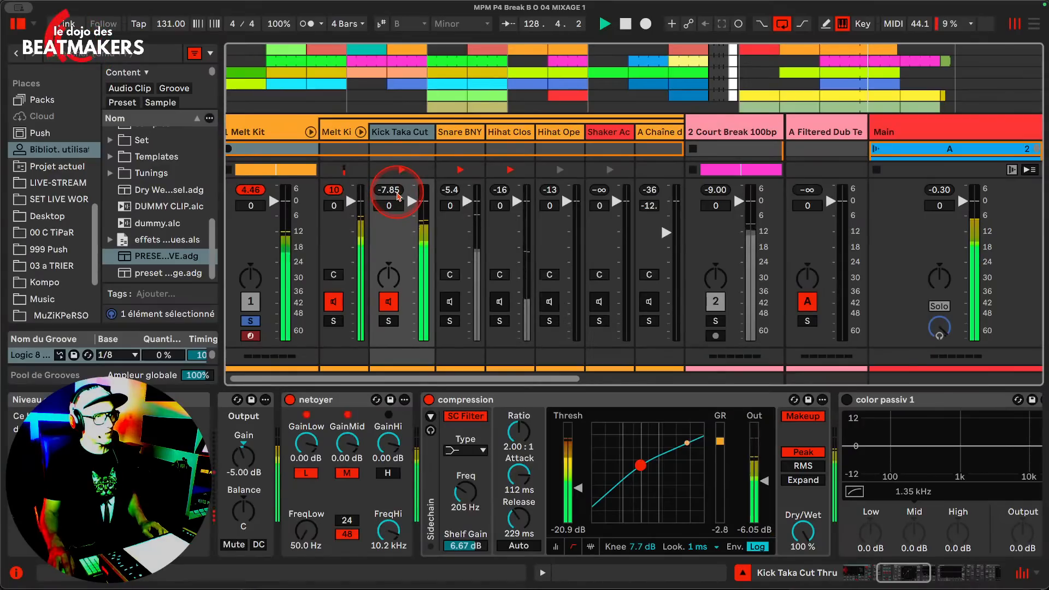
pyautogui.click(767, 482)
pyautogui.click(765, 480)
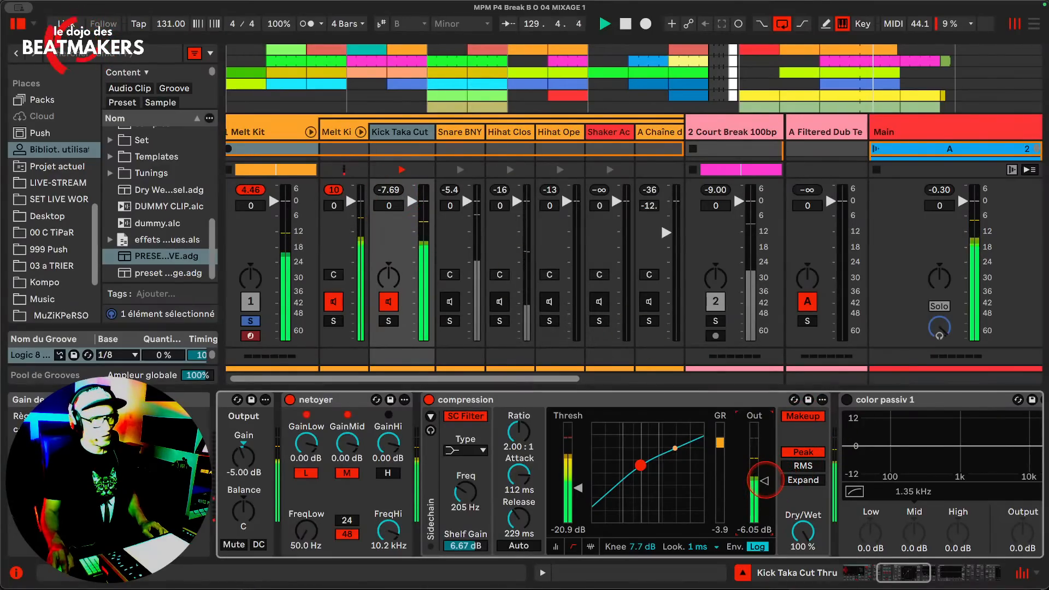
pyautogui.moveTo(765, 480); pyautogui.dragTo(766, 483)
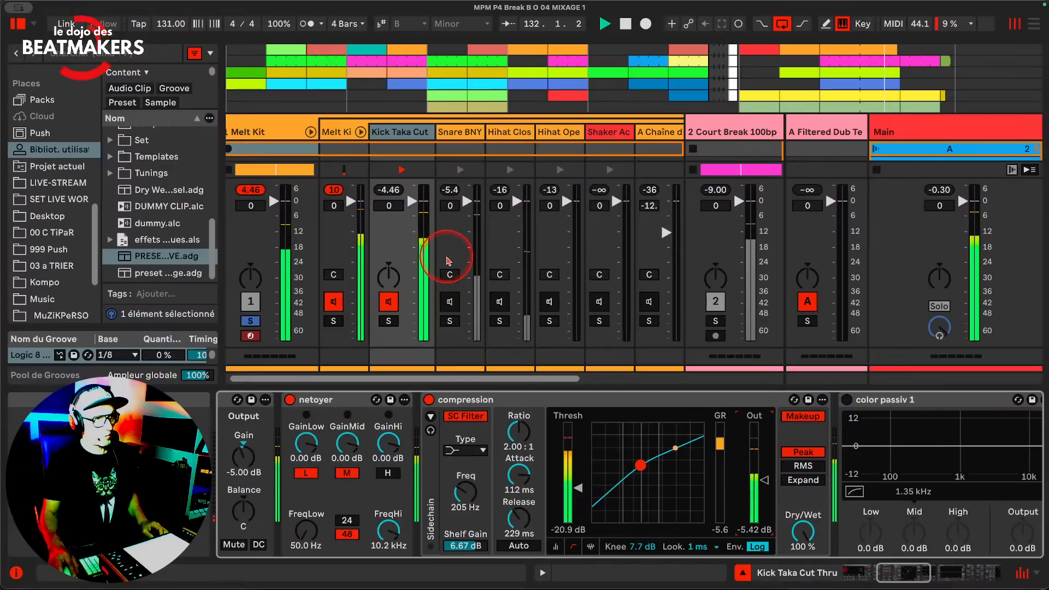
pyautogui.click(391, 190)
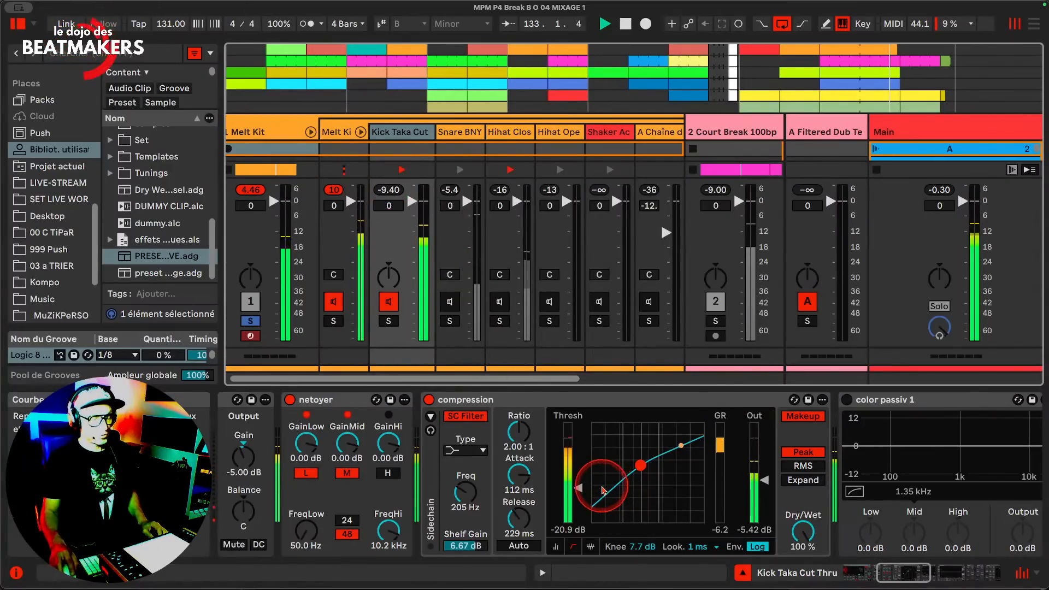
# Lengthen the compression's release to 1.19 s
pyautogui.click(520, 528)
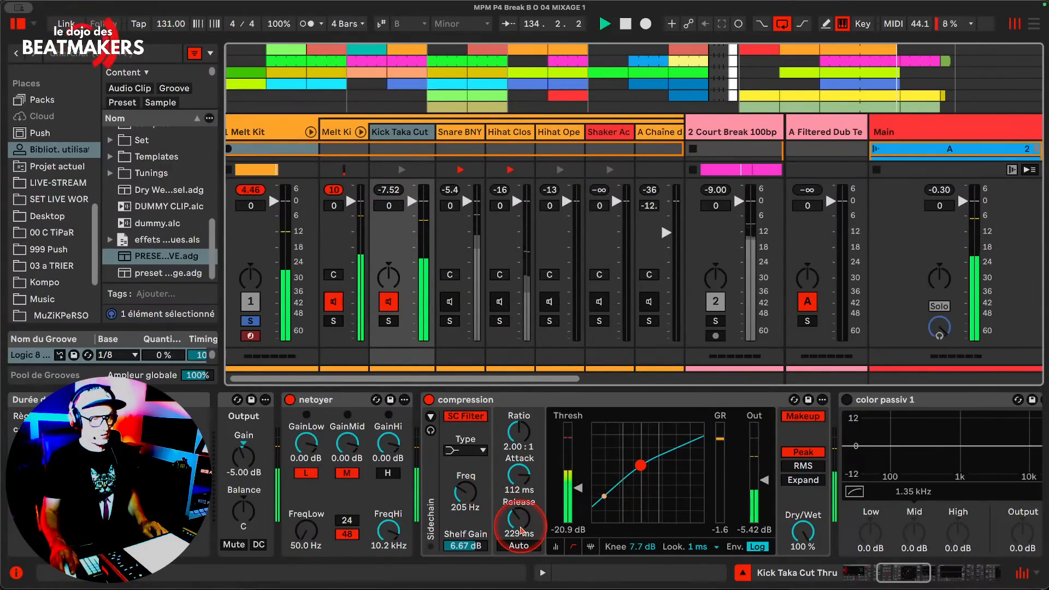
pyautogui.moveTo(520, 529); pyautogui.dragTo(520, 510)
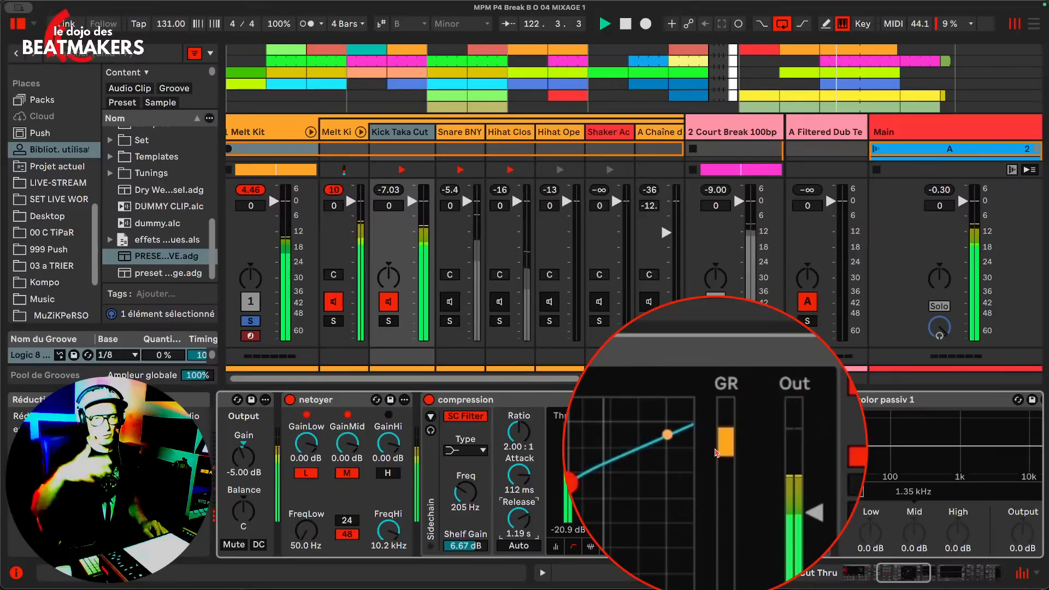
# Try shorter release times of 68.4 ms and 92.1 ms on the kick's compression
pyautogui.hscroll(1, 710, 454)
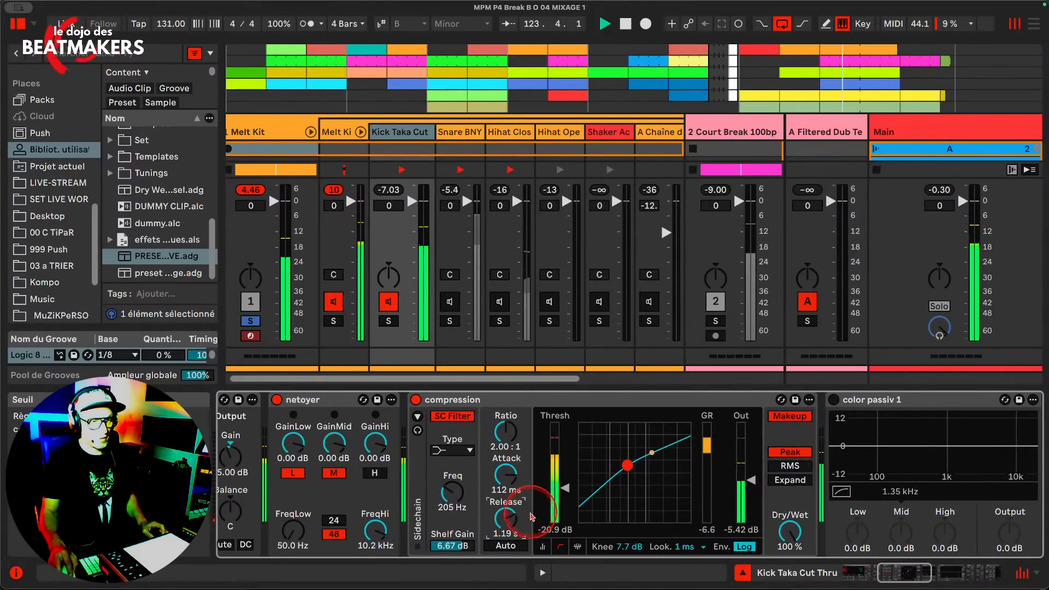
pyautogui.moveTo(505, 513); pyautogui.dragTo(506, 549)
pyautogui.click(703, 455)
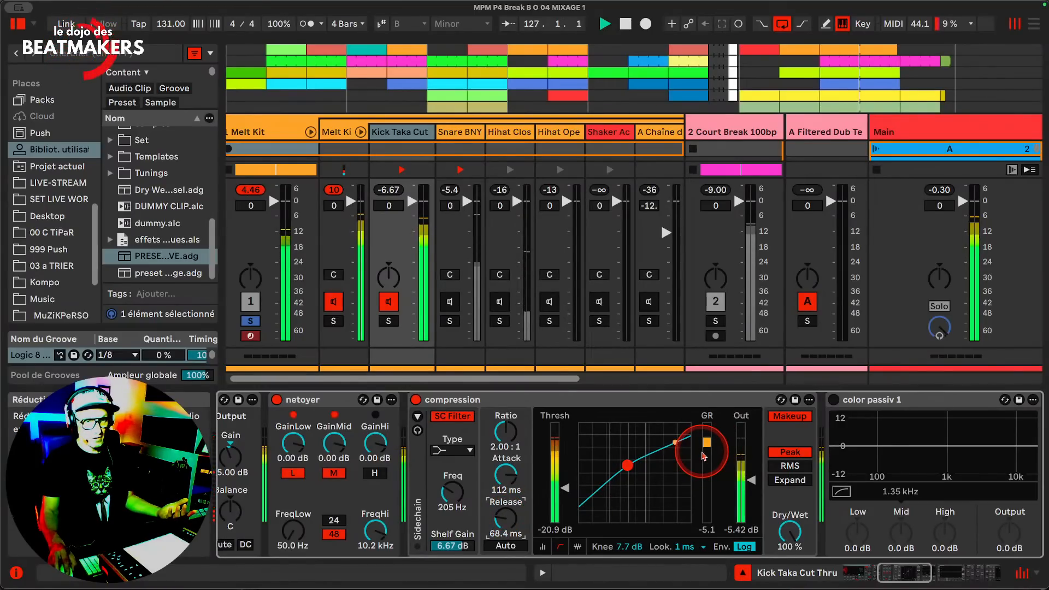
pyautogui.click(508, 533)
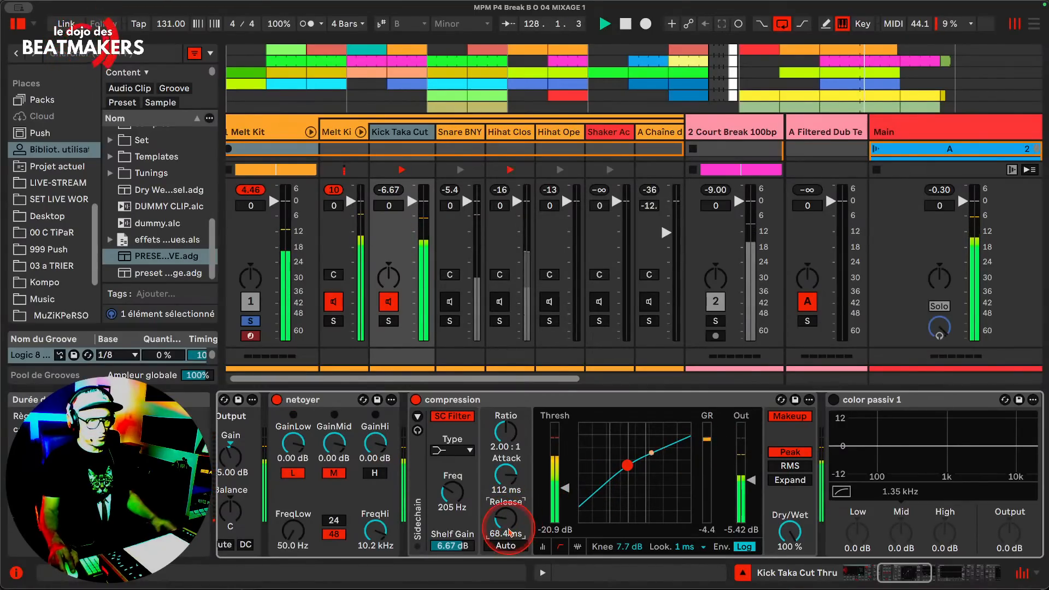
pyautogui.moveTo(508, 532); pyautogui.dragTo(505, 524)
# Check the 1/16 note delay time in MusicMath and set the compression's release to 114 ms in Ableton Live
pyautogui.press('super+Tab')
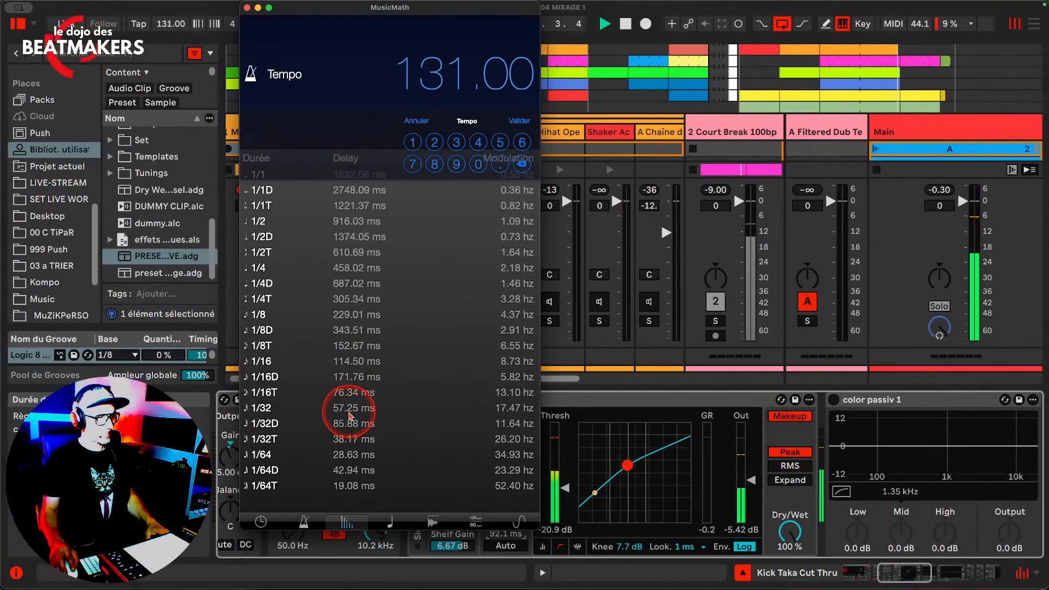
pyautogui.click(572, 534)
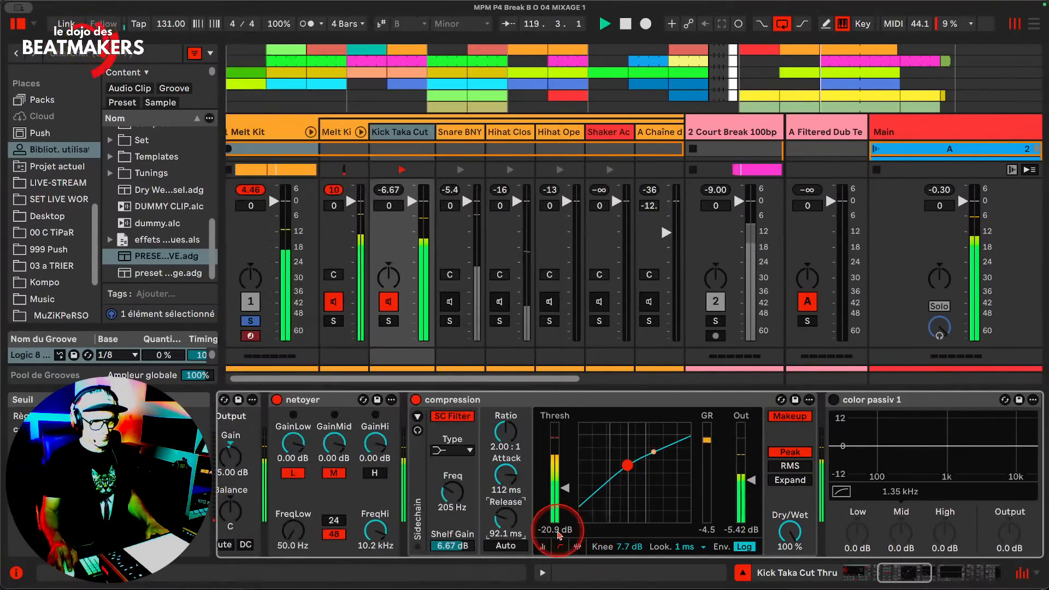
pyautogui.click(503, 537)
pyautogui.write('114')
pyautogui.press('Return')
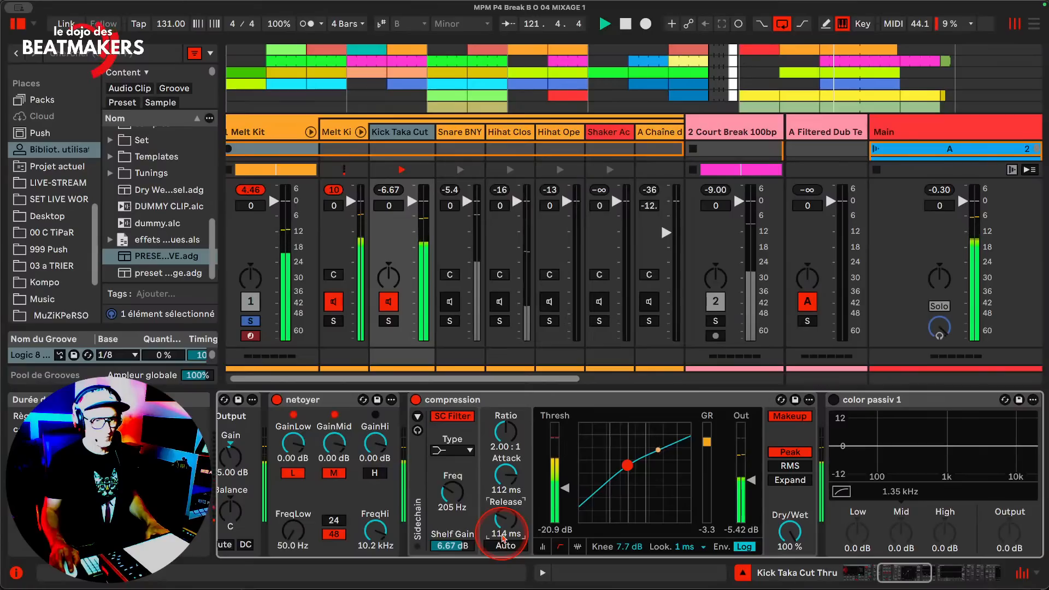
pyautogui.click(705, 487)
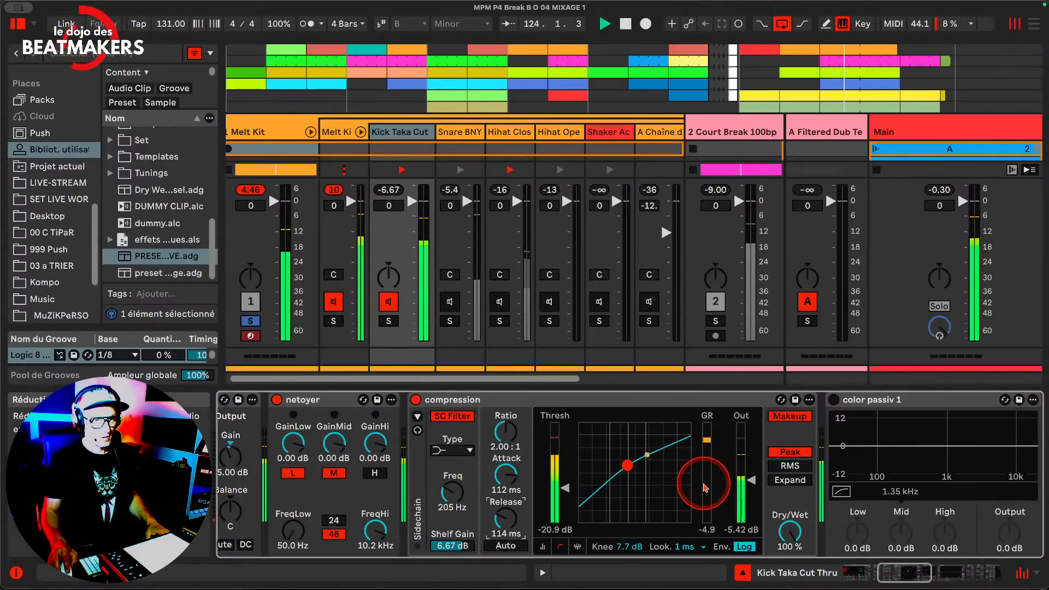
# Shorten the compression's release to 57.0 ms and lower its threshold to -24.1 dB
pyautogui.click(506, 524)
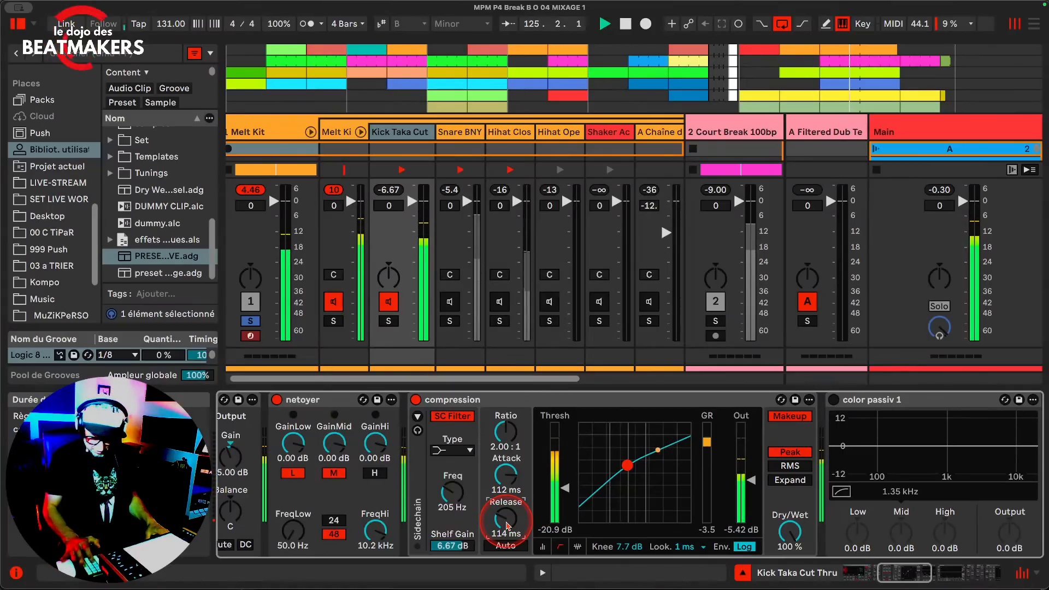
pyautogui.moveTo(506, 525); pyautogui.dragTo(506, 525)
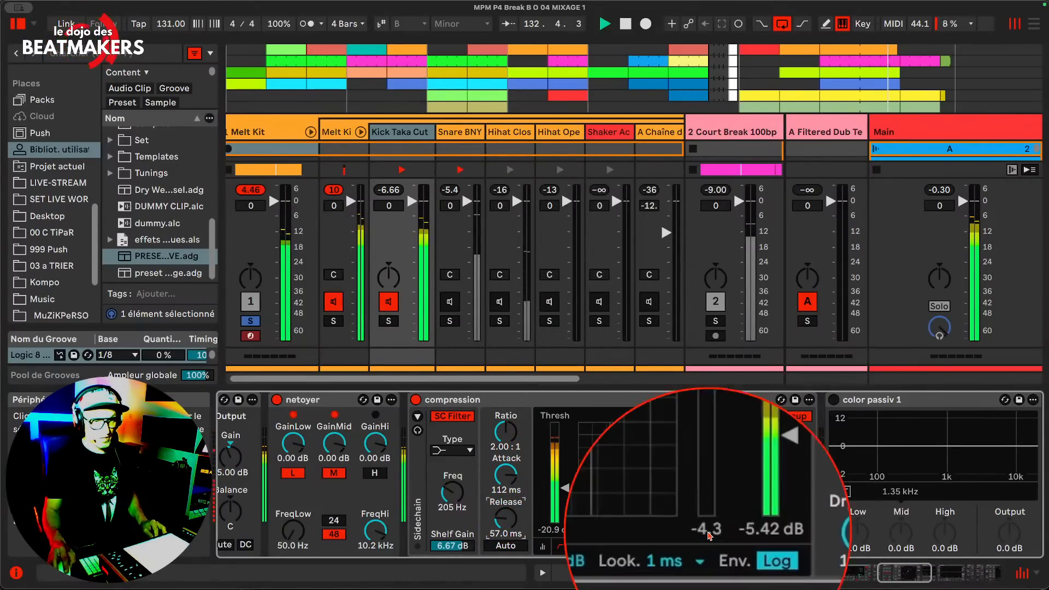
pyautogui.moveTo(573, 488); pyautogui.dragTo(565, 491)
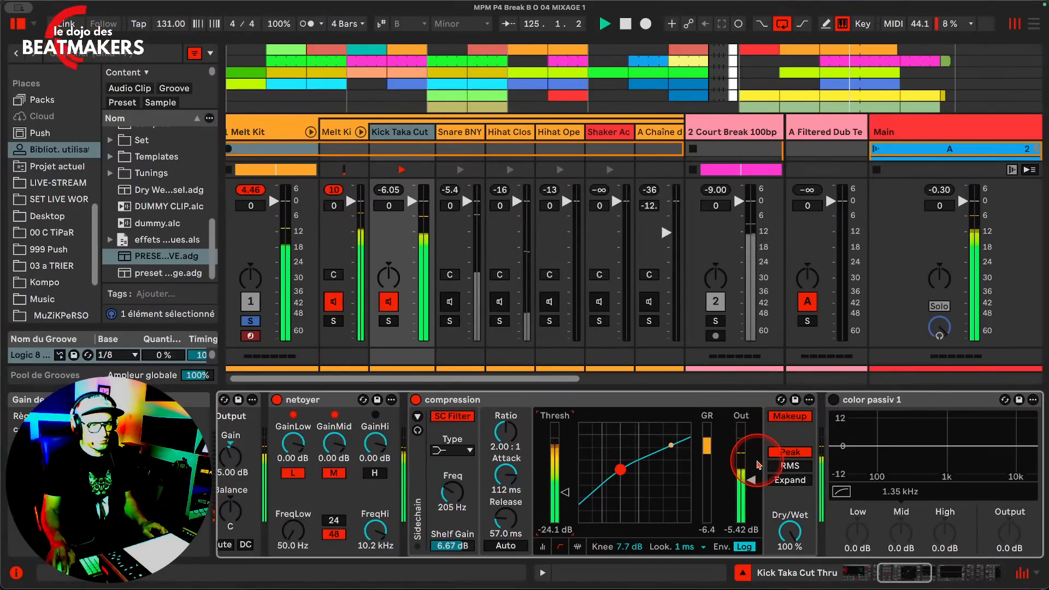
# Compare the compression's collapsed, transfer curve and activity display views
pyautogui.click(543, 547)
pyautogui.click(558, 547)
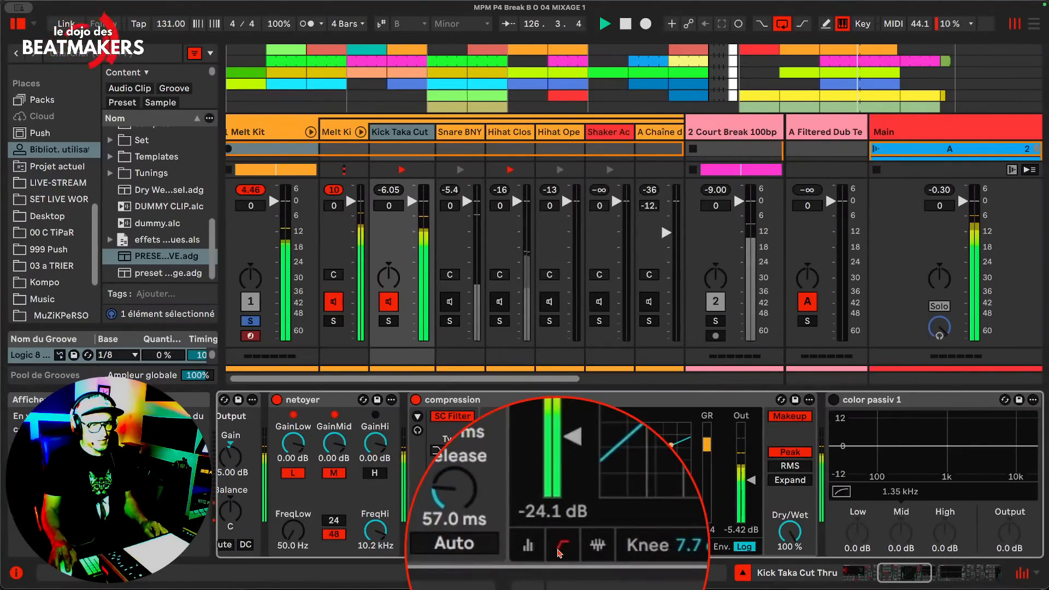
pyautogui.click(576, 547)
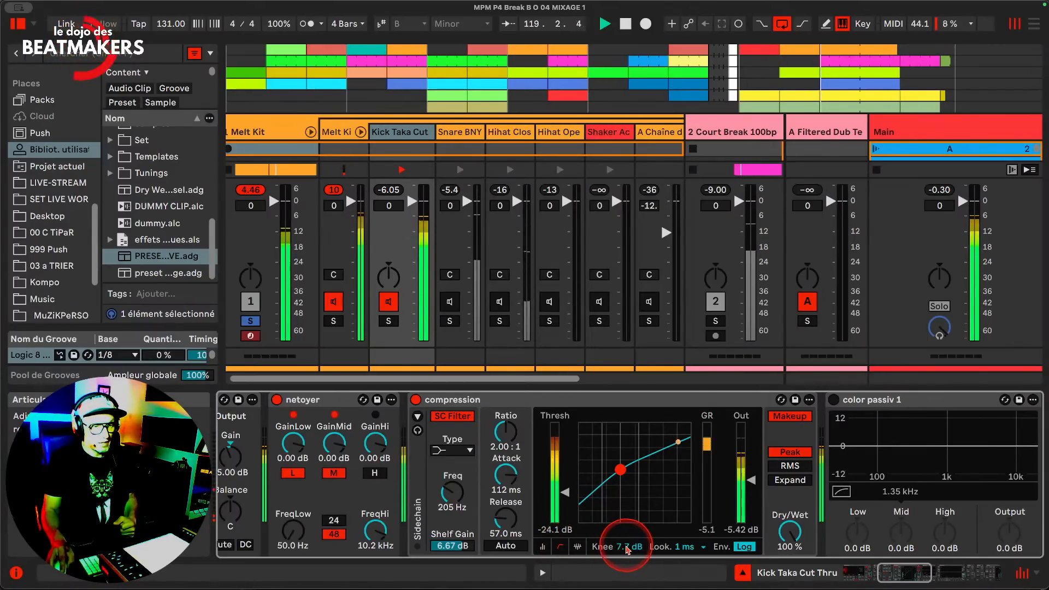
# Compare knee settings of 0.0 and 18 dB on the compression, keep 18 dB, and set the lookahead to 10 ms
pyautogui.moveTo(627, 549); pyautogui.dragTo(628, 538)
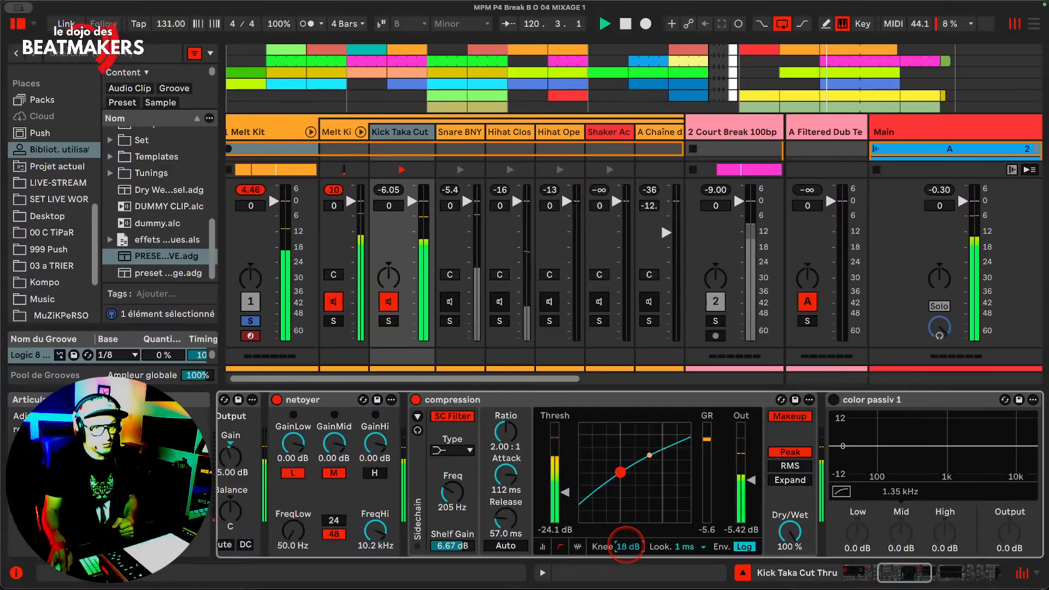
pyautogui.click(557, 483)
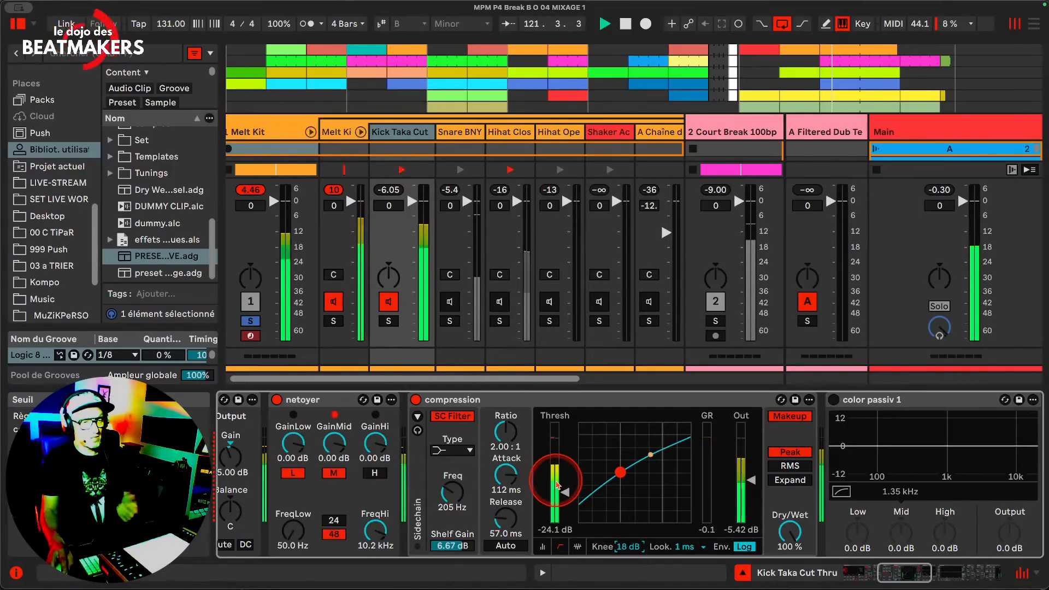
pyautogui.click(623, 535)
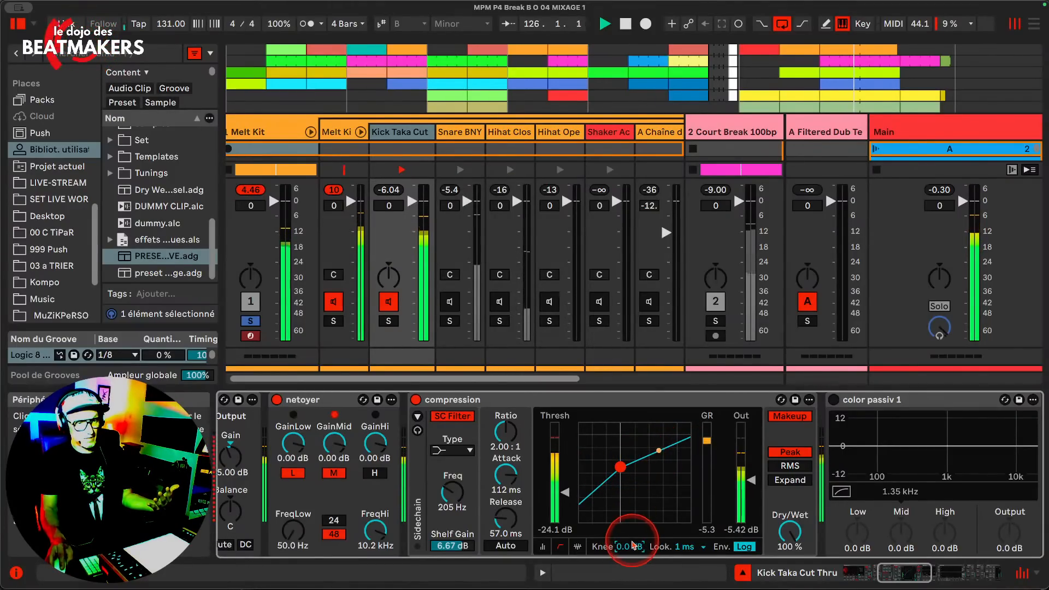
pyautogui.moveTo(630, 546); pyautogui.dragTo(630, 546)
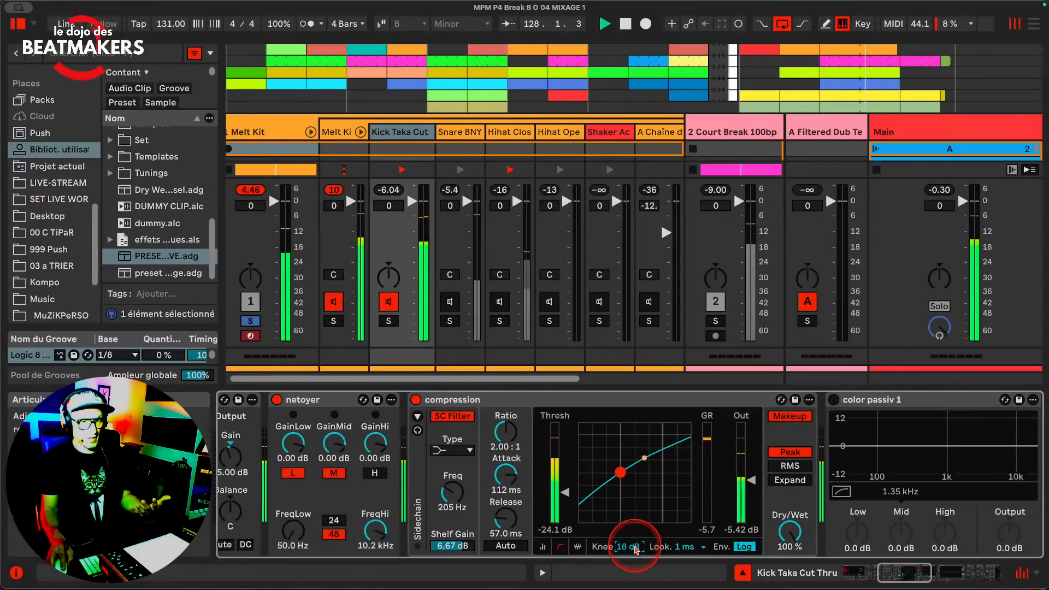
pyautogui.click(698, 548)
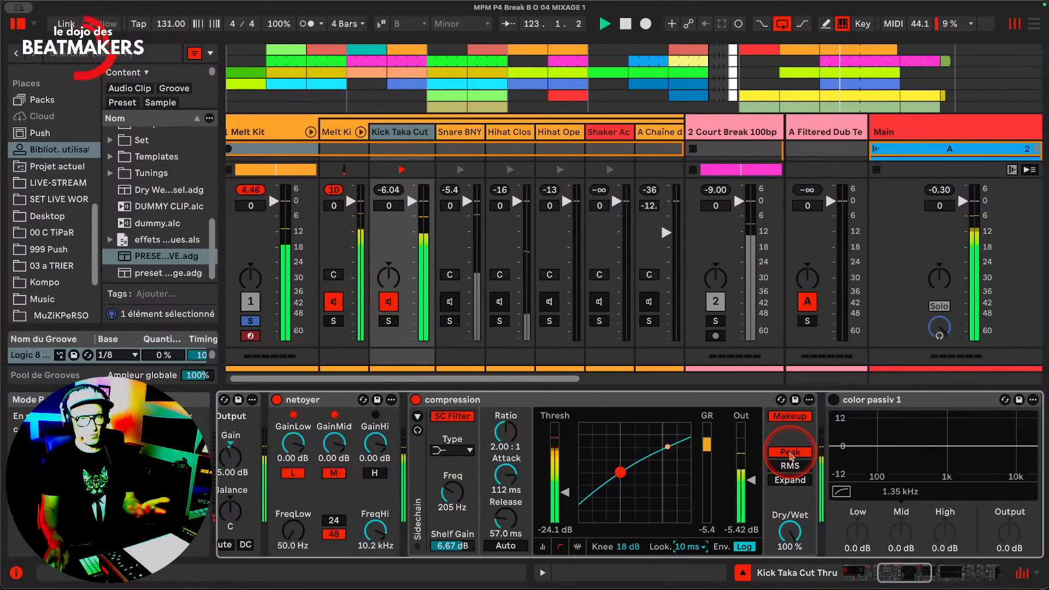
# Turn off the compression's makeup gain and compensate with an output gain of 1.59 dB, resetting the kick track's peak level display
pyautogui.click(790, 417)
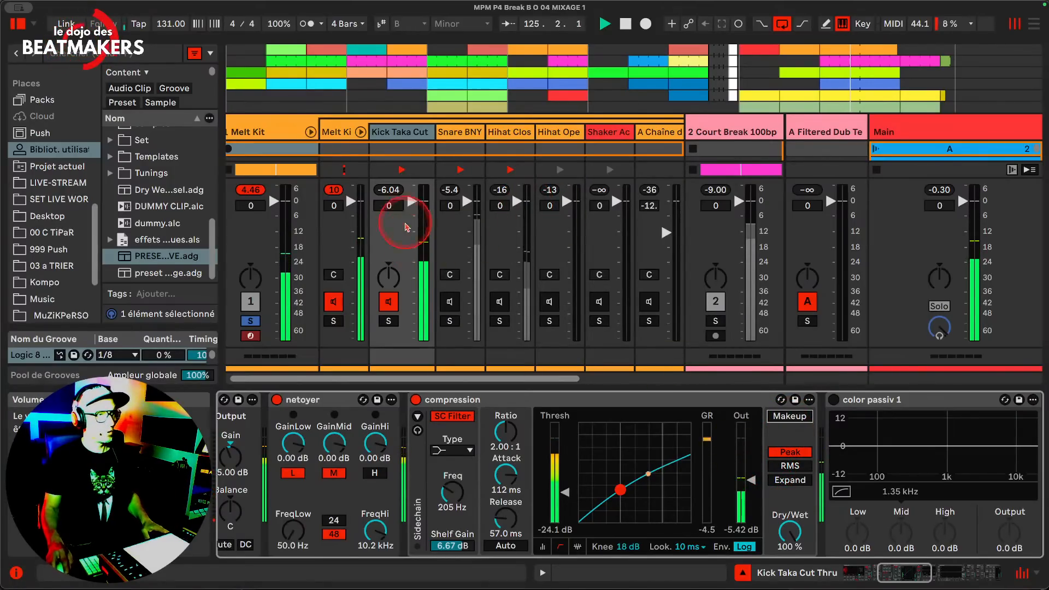
pyautogui.click(393, 190)
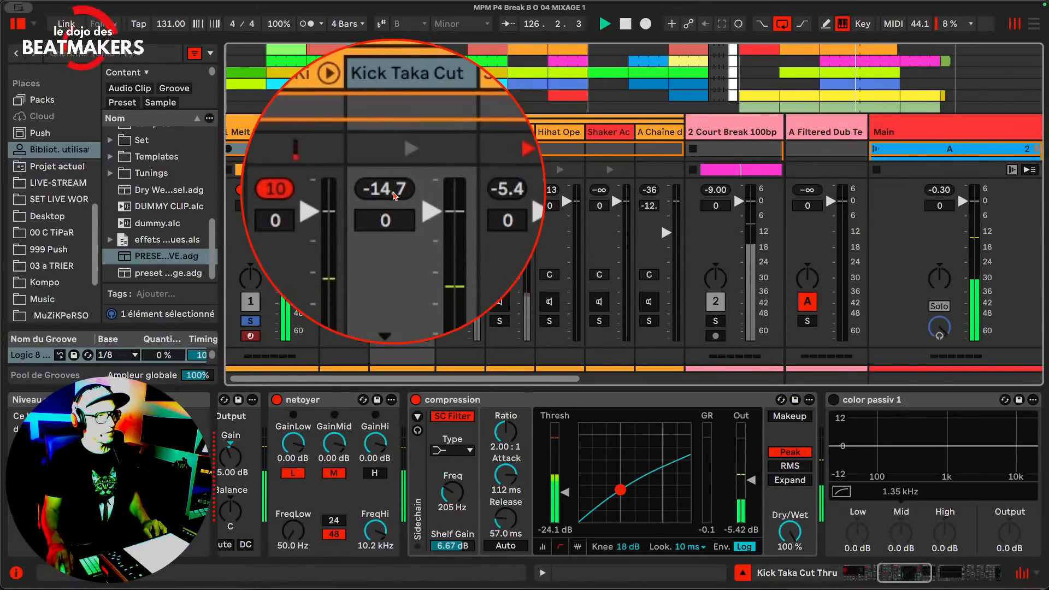
pyautogui.click(752, 480)
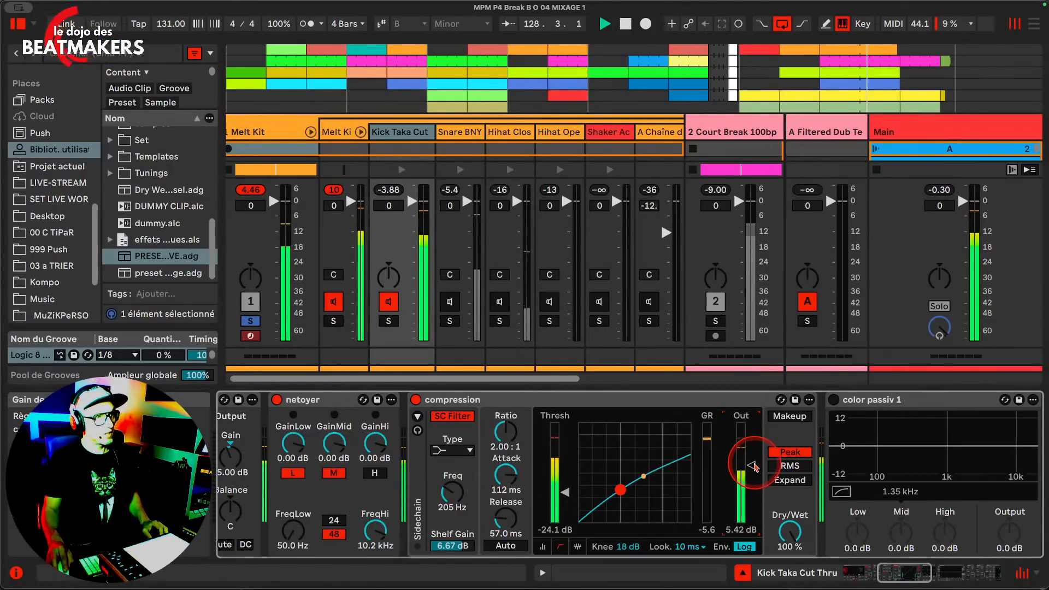
pyautogui.click(393, 191)
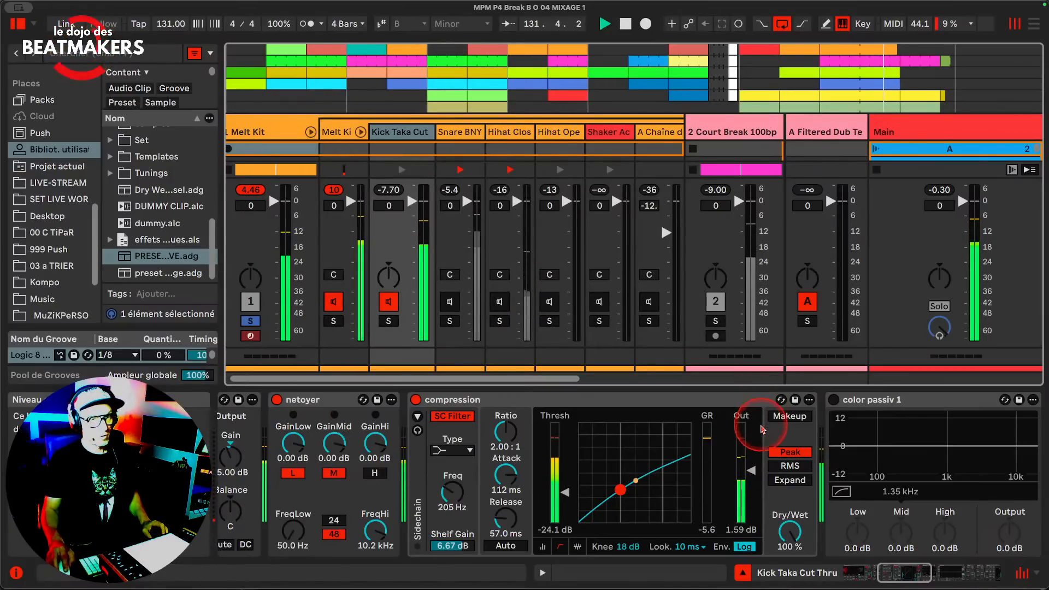
# Raise the compression's output gain through 2.00 dB to 3.00 dB, resetting the kick track's peak level display to check the level
pyautogui.click(737, 533)
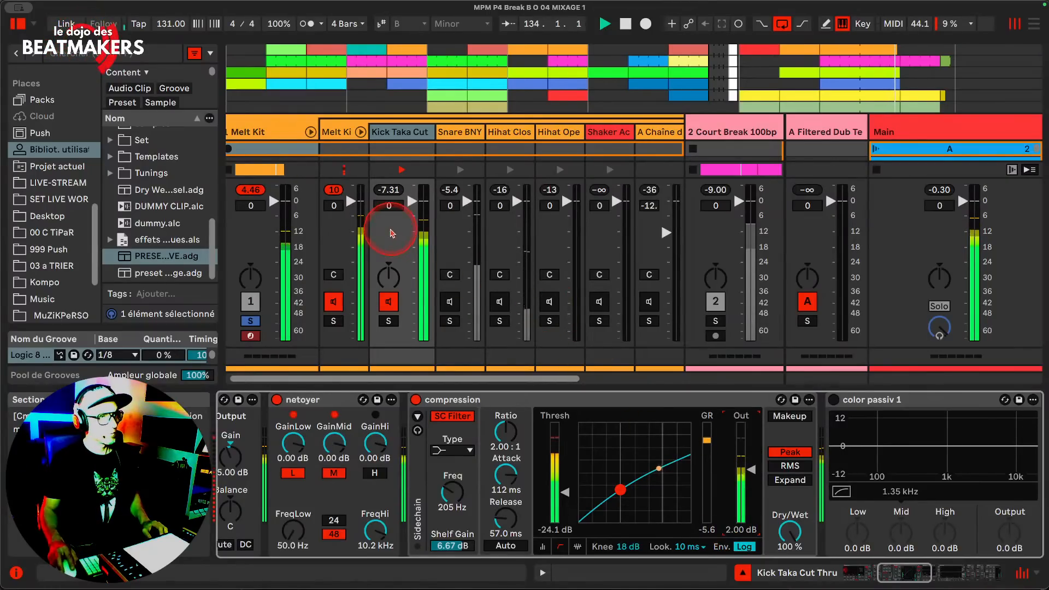
pyautogui.click(388, 191)
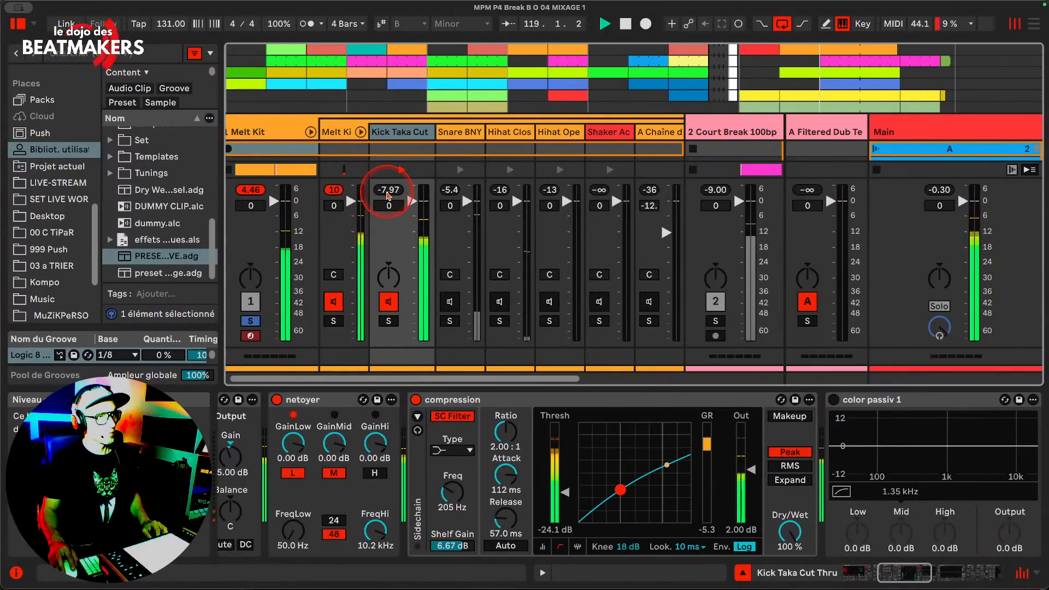
pyautogui.click(741, 533)
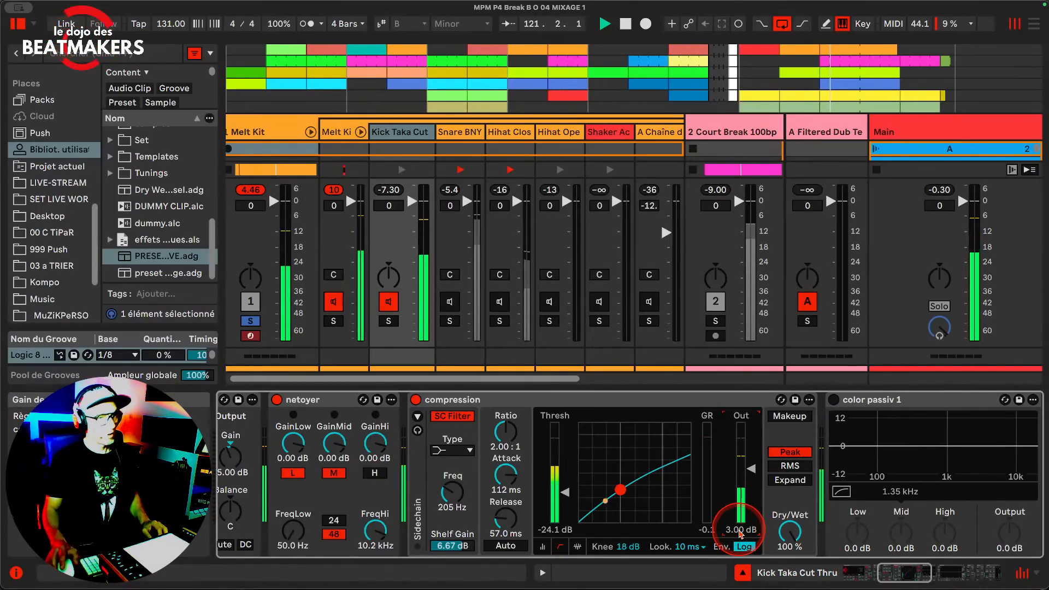
pyautogui.click(473, 250)
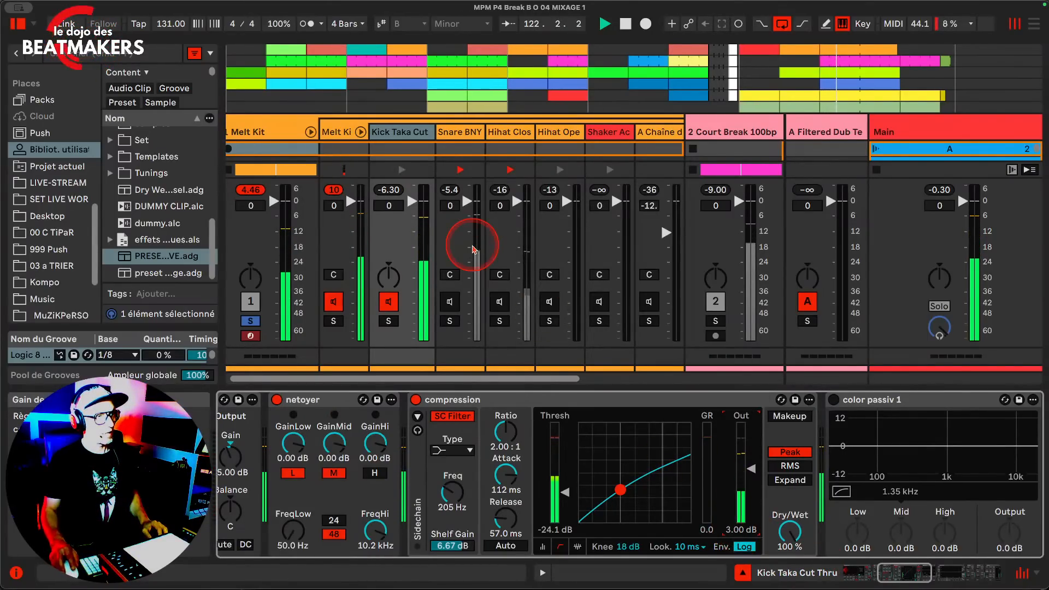
pyautogui.click(388, 192)
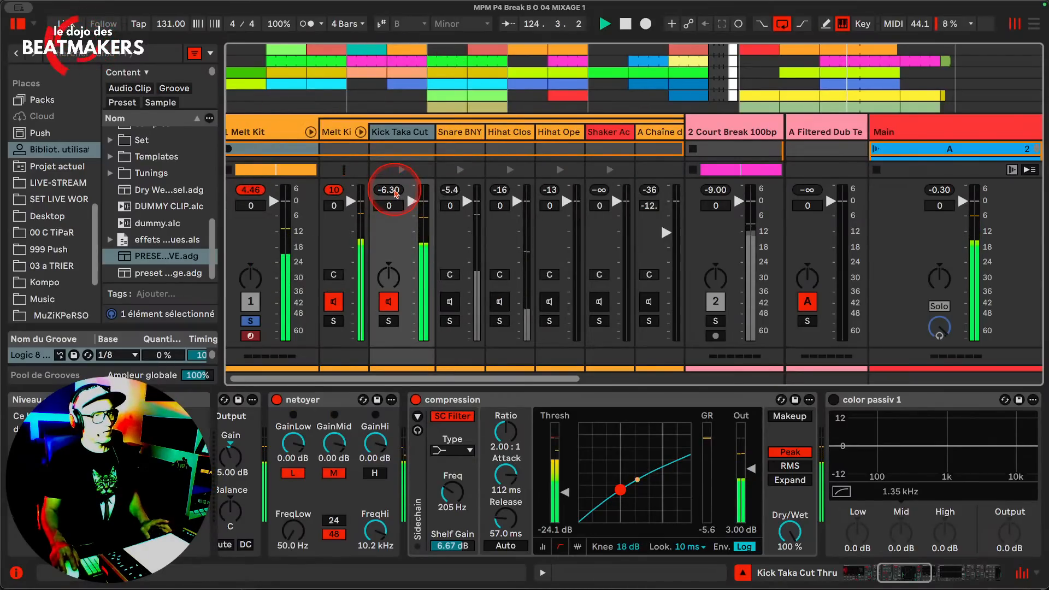
# Test the kick track's volume at -32.4 dB with its peak level display reset during playback, and return the volume to 0 dB
pyautogui.moveTo(411, 201); pyautogui.dragTo(411, 285)
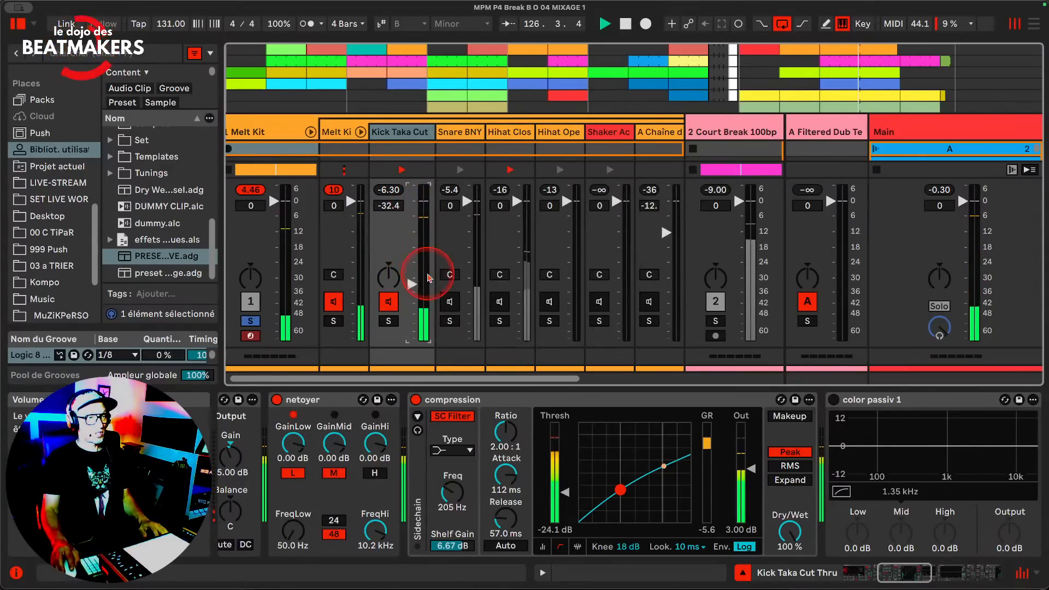
pyautogui.click(383, 216)
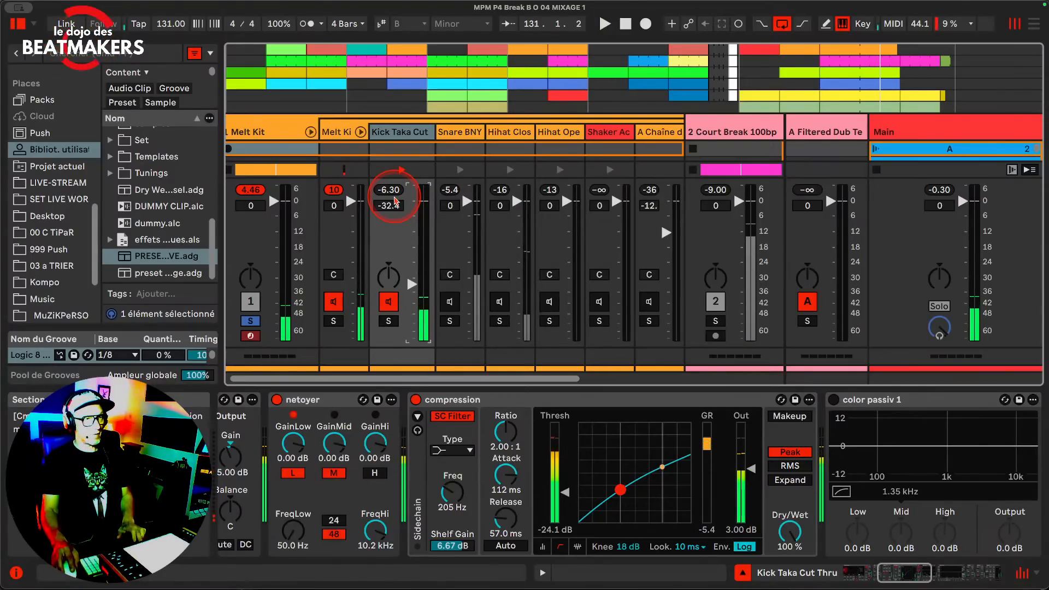
pyautogui.press('space')
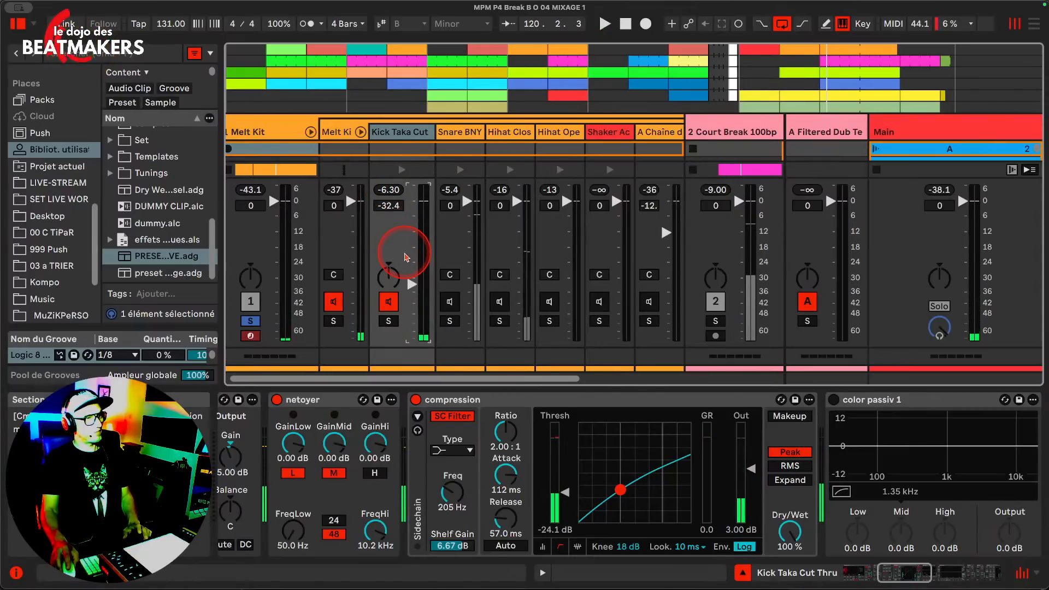
pyautogui.press('space')
pyautogui.click(389, 190)
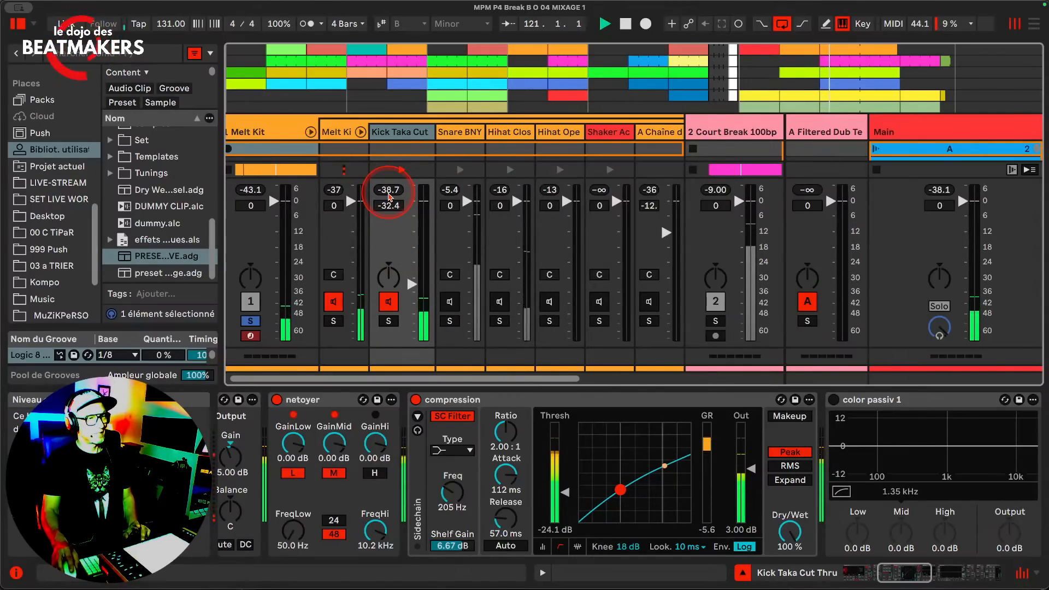
pyautogui.press('space')
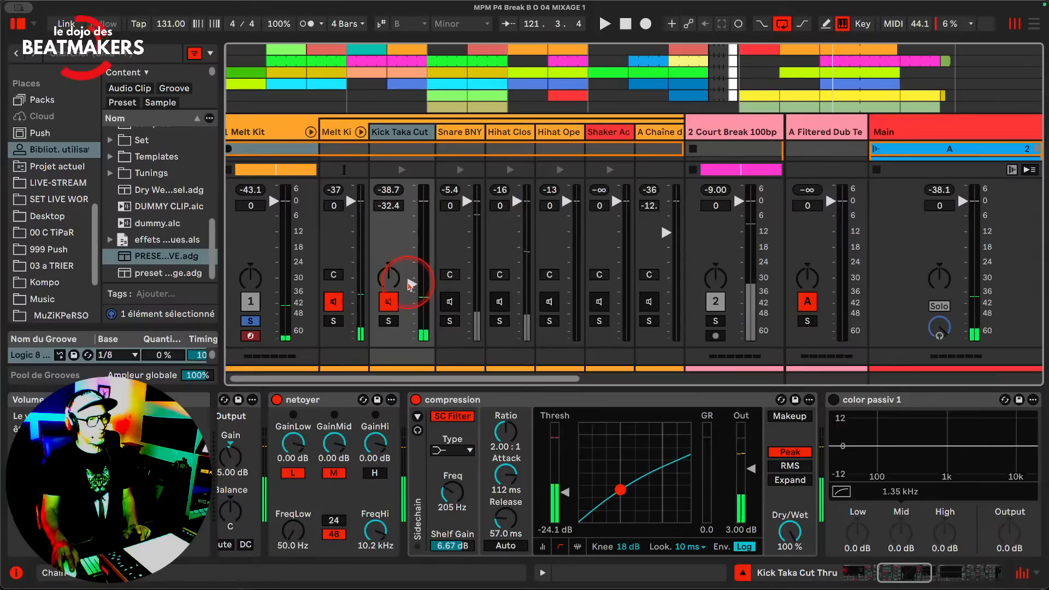
pyautogui.press('space')
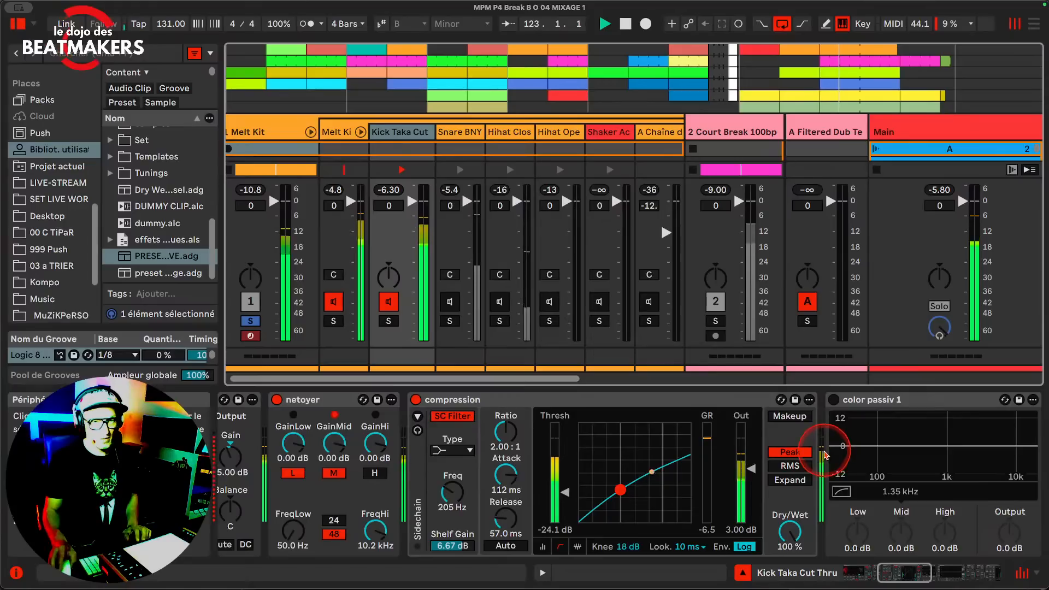
# Stop playback, delete color passiv 1 and ou color passiv2 from the kick's effect chain, and undo the deletion of ou color passiv2
pyautogui.hscroll(5, 824, 453)
pyautogui.press('space')
pyautogui.click(530, 400)
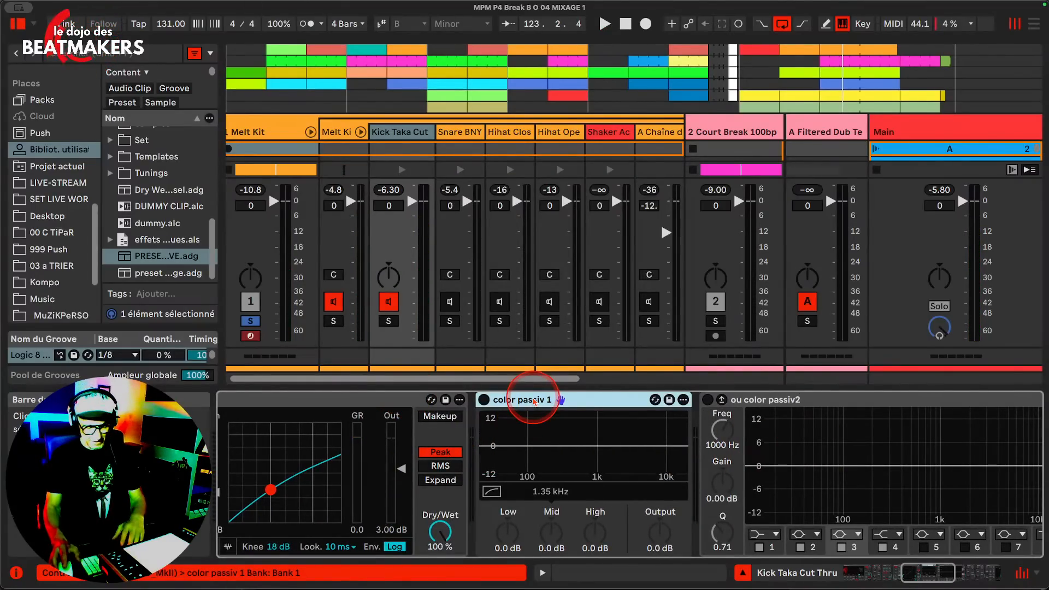
pyautogui.press('Delete')
pyautogui.press('Delete')
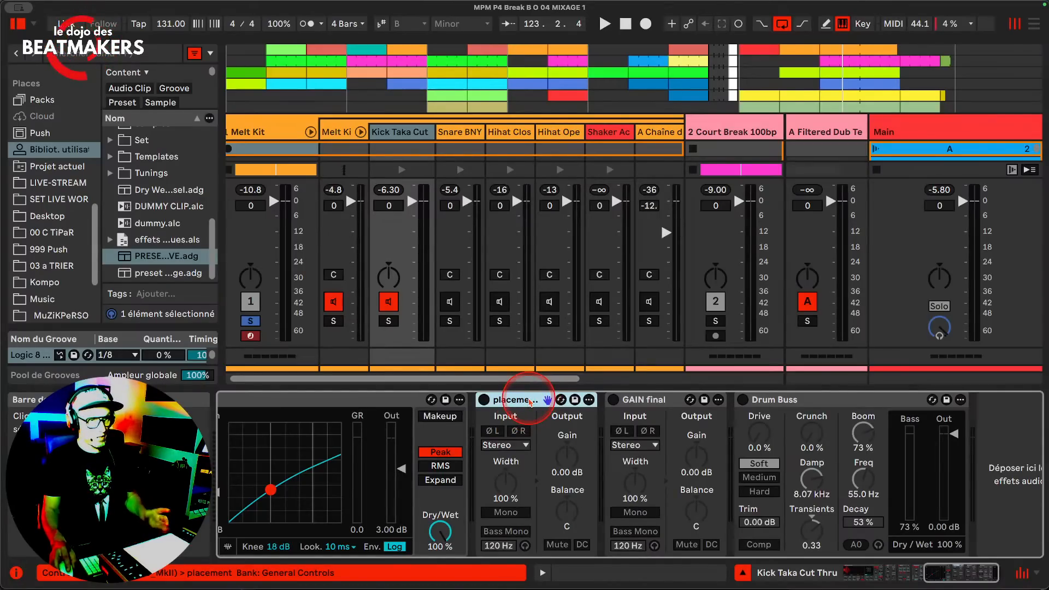
pyautogui.hotkey('ctrl', 'z')
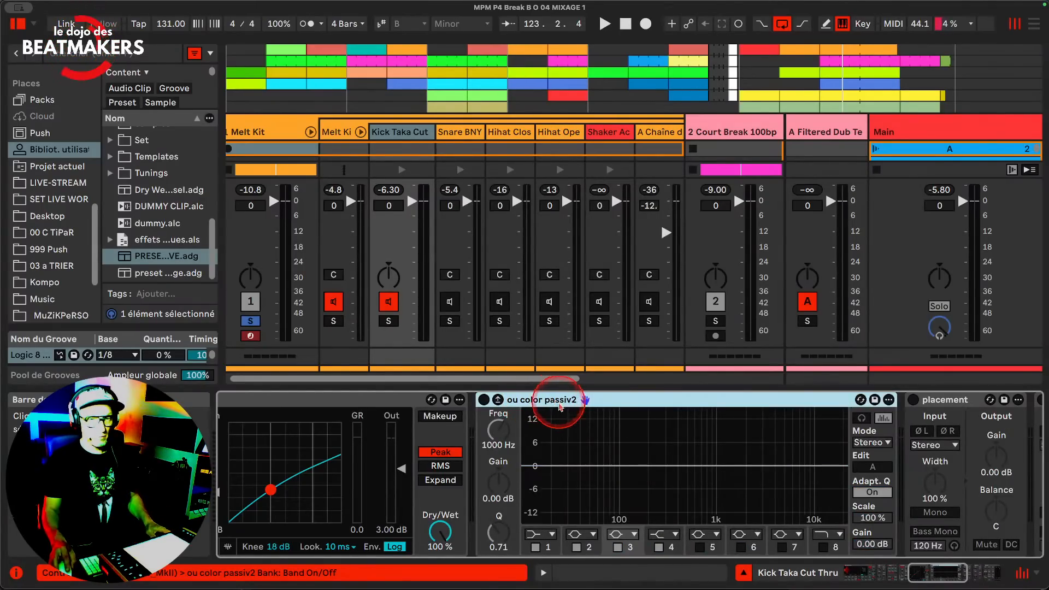
# Move Drum Buss directly after the compression in the kick's effect chain and switch it on
pyautogui.hscroll(-10, 362, 445)
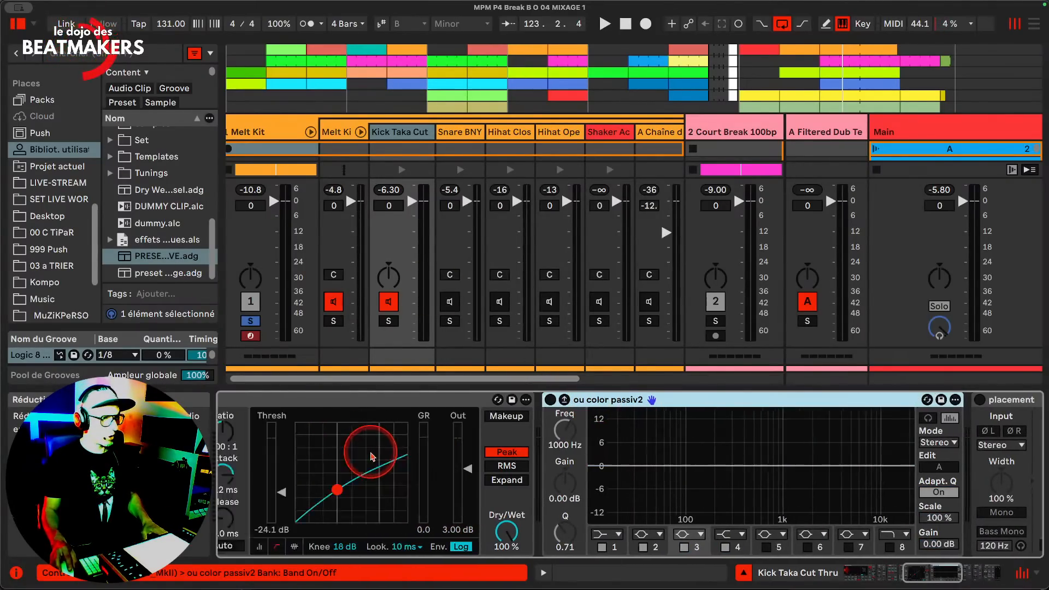
pyautogui.hscroll(-4, 374, 456)
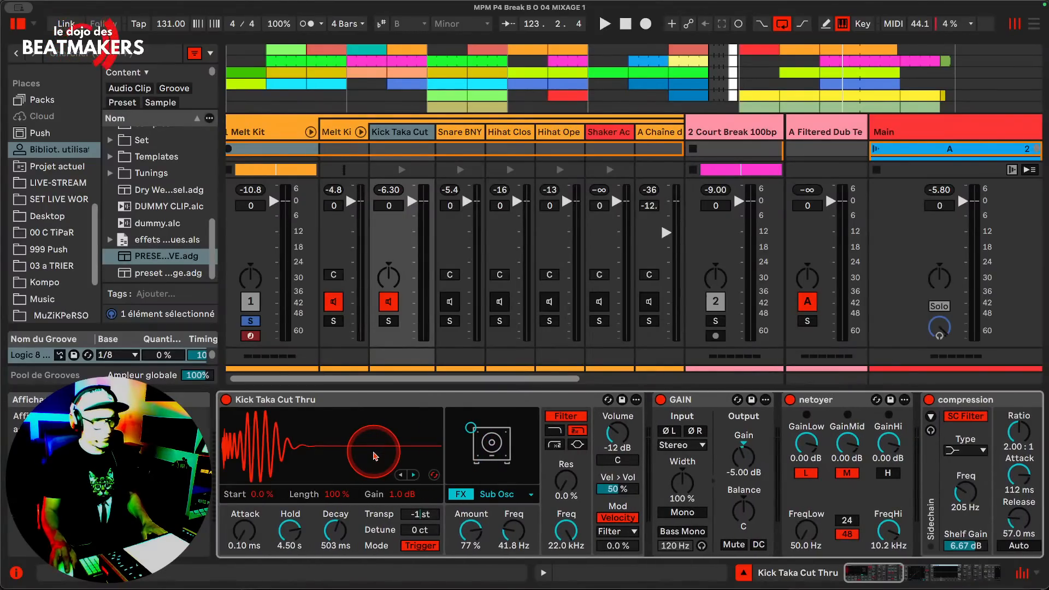
pyautogui.hscroll(12, 374, 456)
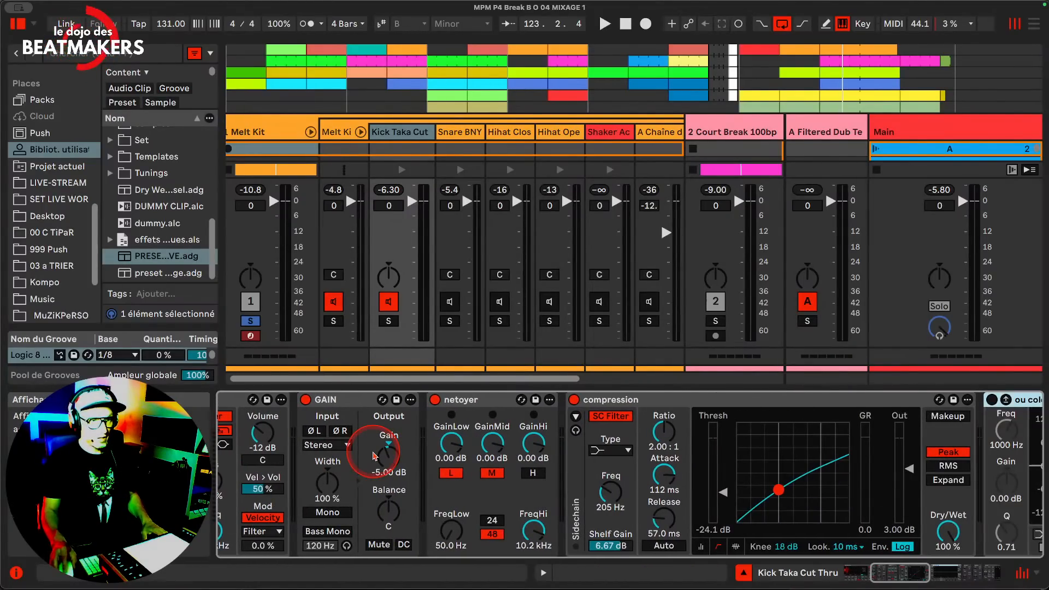
pyautogui.hscroll(10, 373, 455)
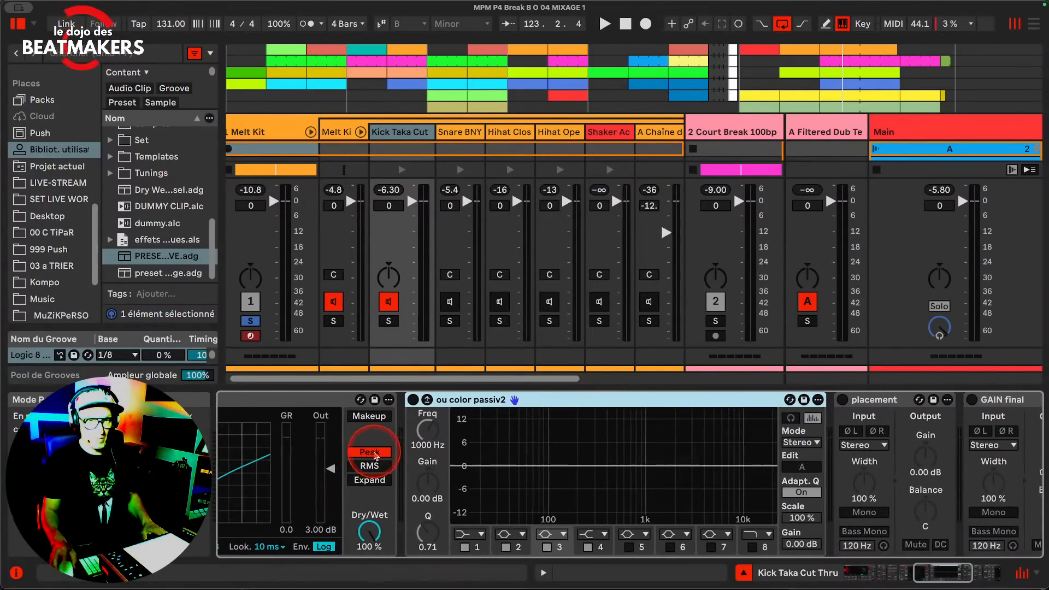
pyautogui.click(784, 403)
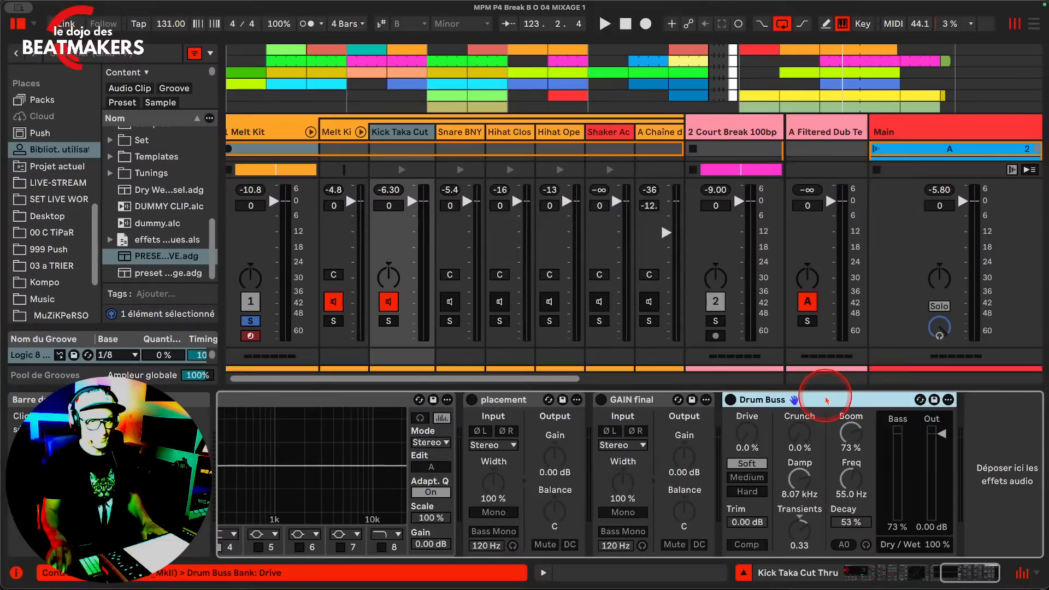
pyautogui.moveTo(443, 422); pyautogui.dragTo(440, 421)
pyautogui.hscroll(-10, 429, 420)
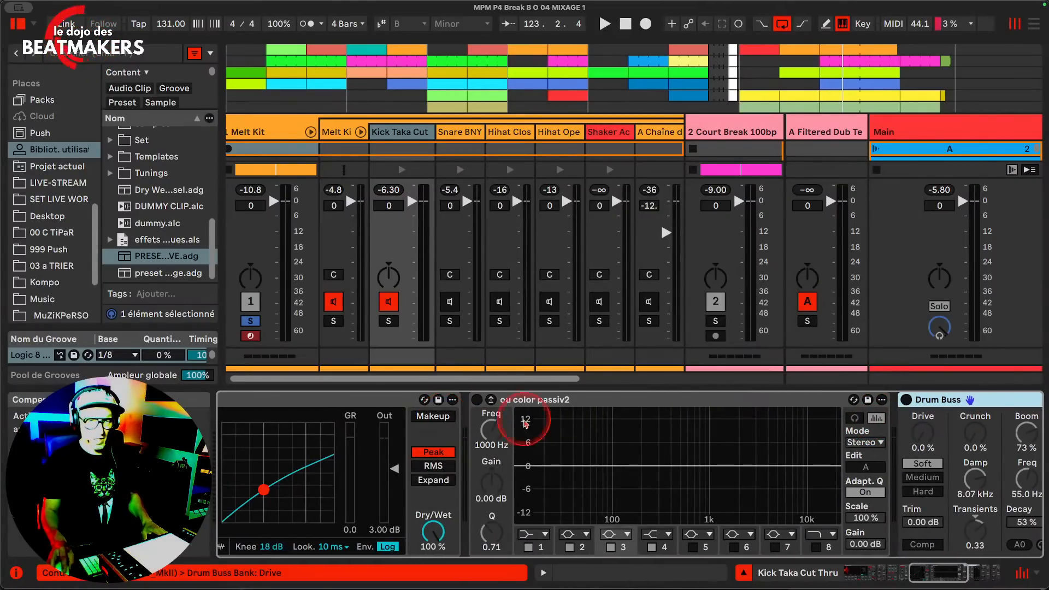
pyautogui.moveTo(932, 406); pyautogui.dragTo(353, 418)
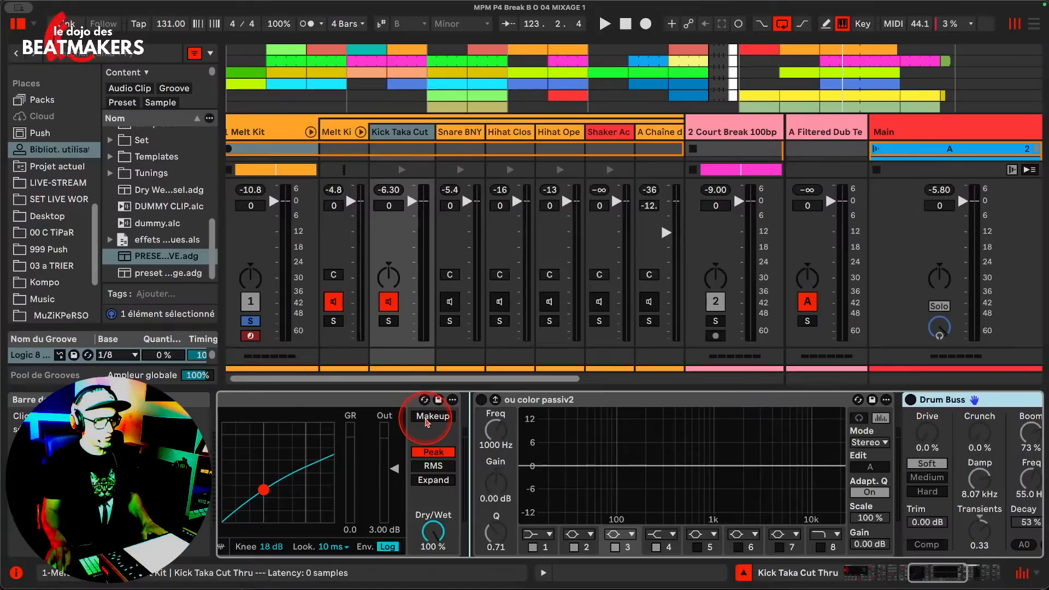
pyautogui.moveTo(427, 422); pyautogui.dragTo(432, 418)
pyautogui.click(578, 483)
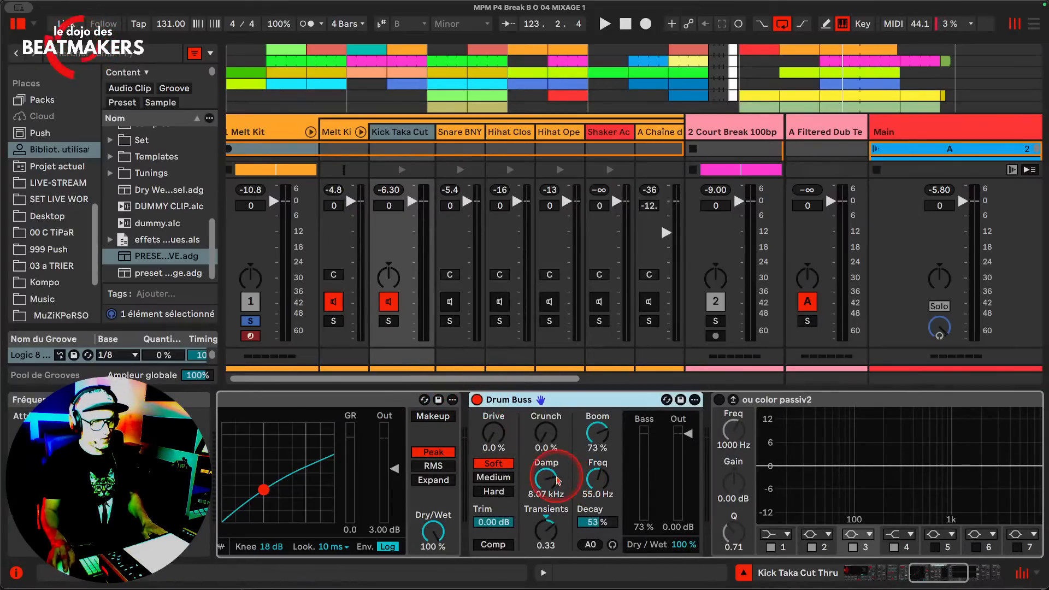
# Raise Drum Buss's Damp to 20.0 kHz, play the kick briefly, and set the device's output gain to -6 dB
pyautogui.moveTo(549, 486); pyautogui.dragTo(550, 474)
pyautogui.press('space')
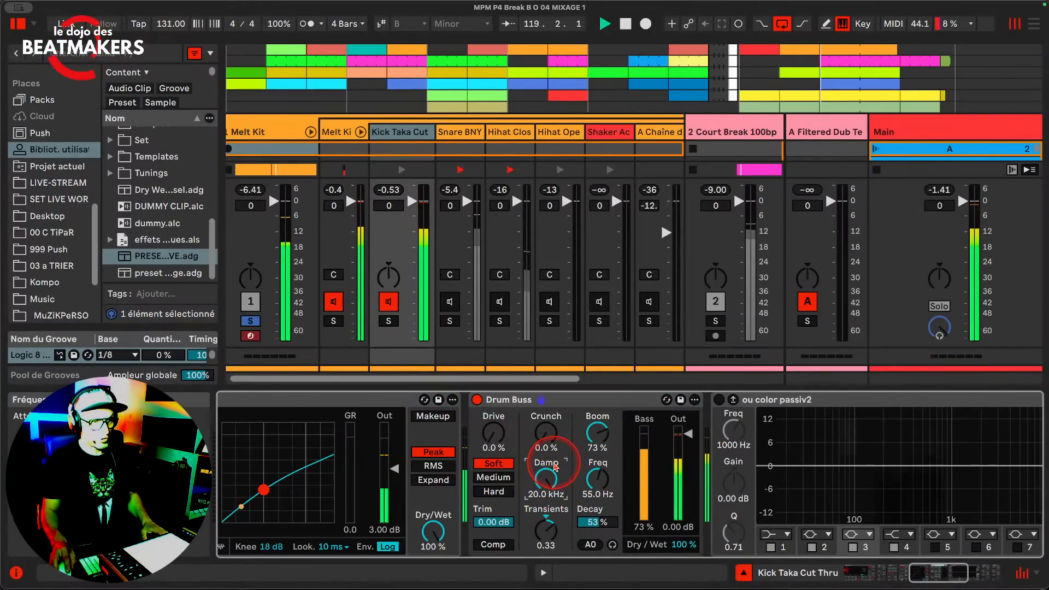
pyautogui.press('space')
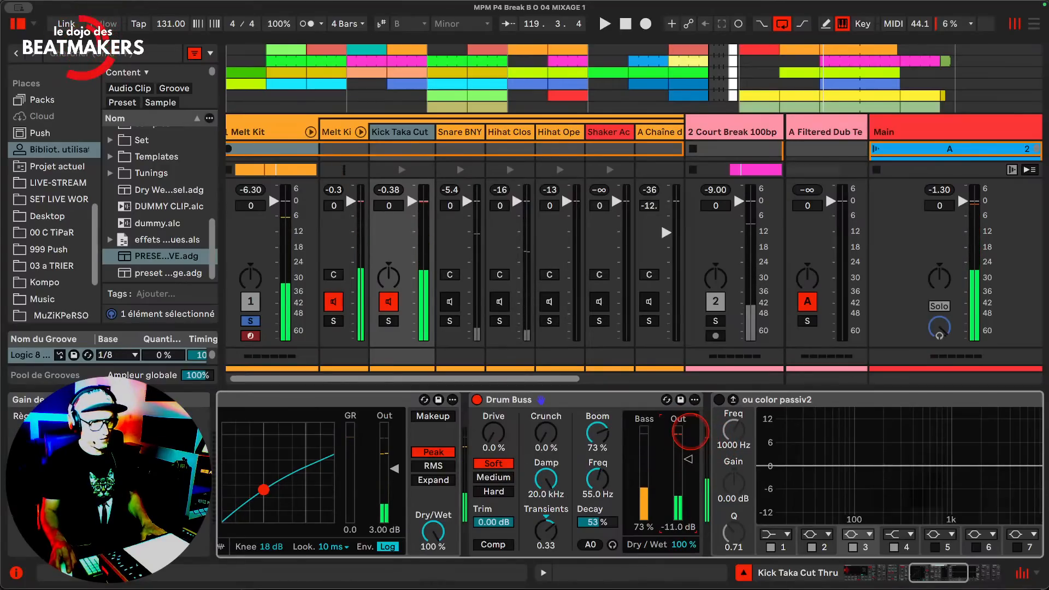
pyautogui.moveTo(673, 527); pyautogui.dragTo(674, 531)
pyautogui.write('-6')
pyautogui.press('Return')
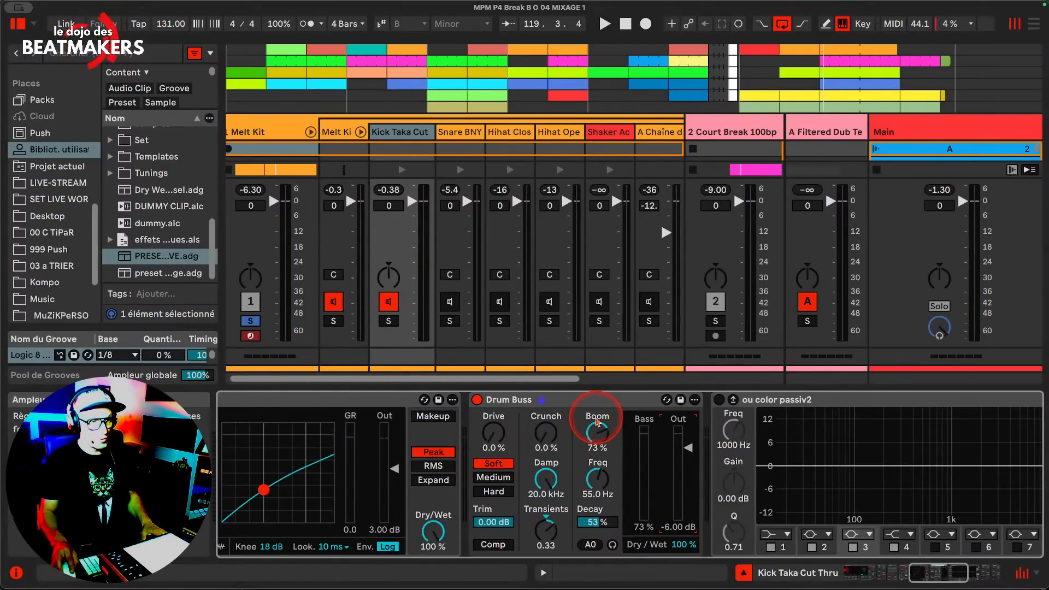
# During playback, reset the kick's peak level display, test Drum Buss's Boom at 85%, and set both Decay and Boom to 39%
pyautogui.press('space')
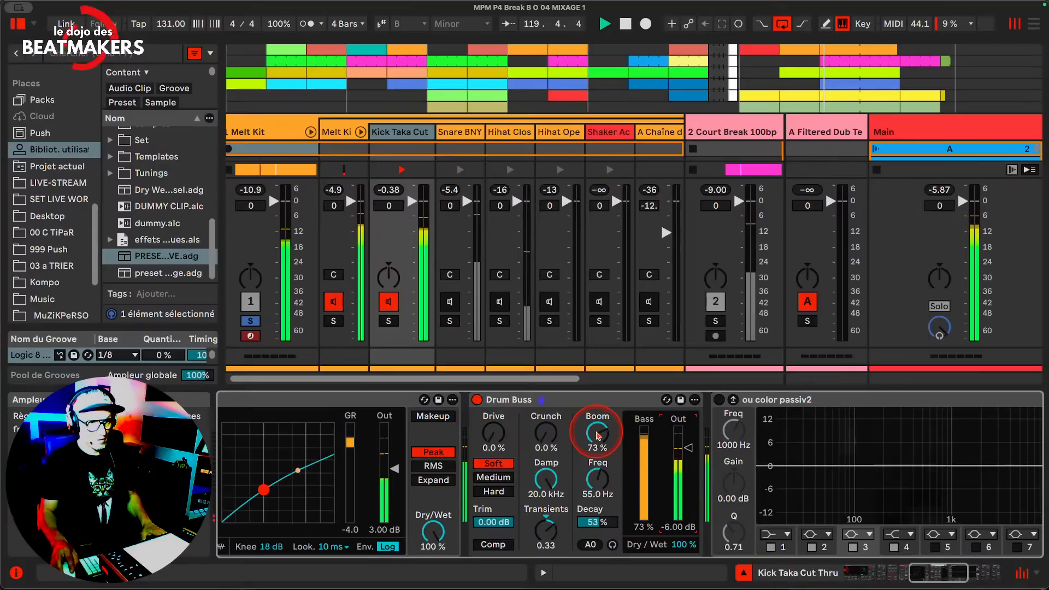
pyautogui.moveTo(389, 190); pyautogui.dragTo(396, 210)
pyautogui.click(598, 432)
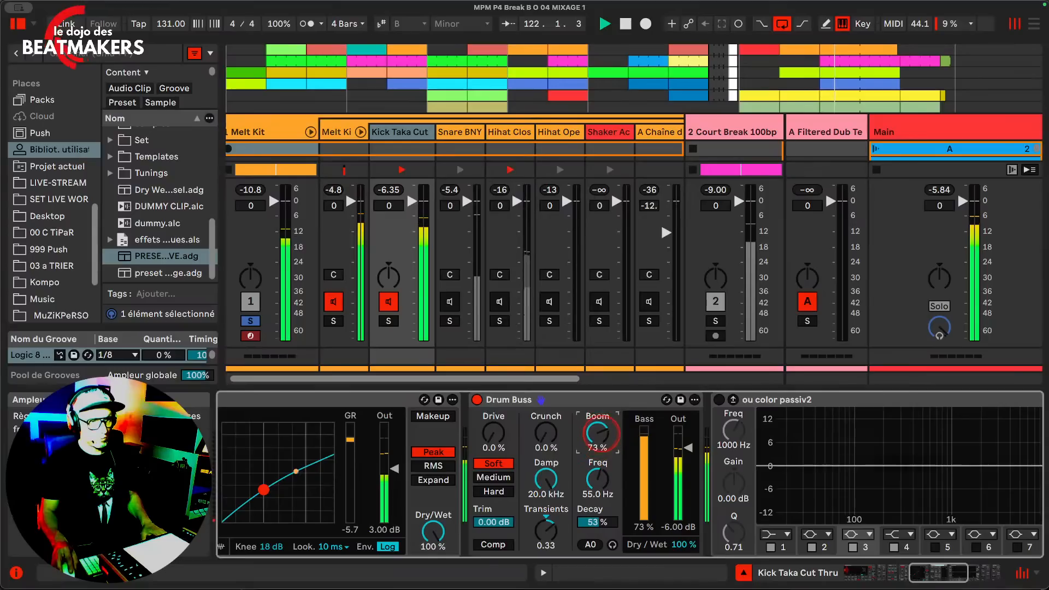
pyautogui.moveTo(598, 432)
pyautogui.mouseDown()
pyautogui.moveTo(598, 441)
pyautogui.moveTo(598, 427)
pyautogui.mouseUp()
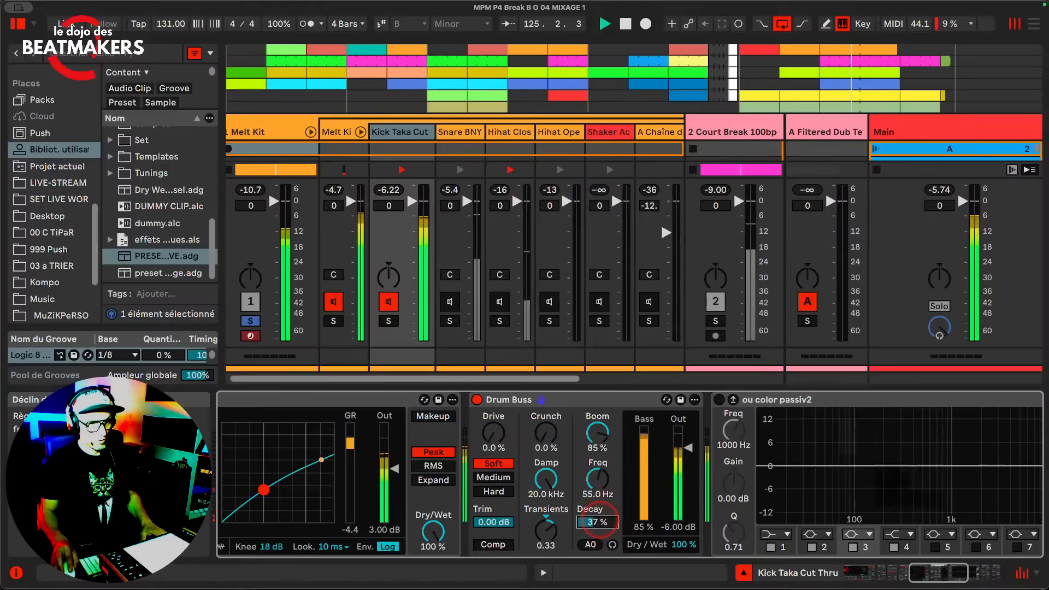
pyautogui.moveTo(599, 519); pyautogui.dragTo(600, 518)
pyautogui.moveTo(593, 433); pyautogui.dragTo(593, 439)
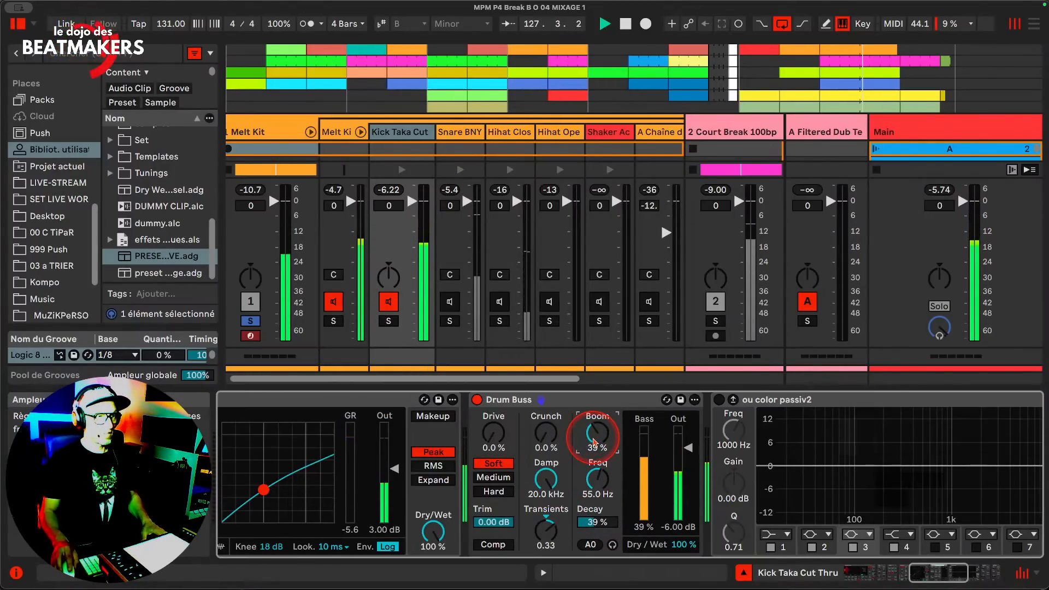
# Reset the kick track's peak level display again and set Drum Buss's Decay to 55%
pyautogui.click(392, 193)
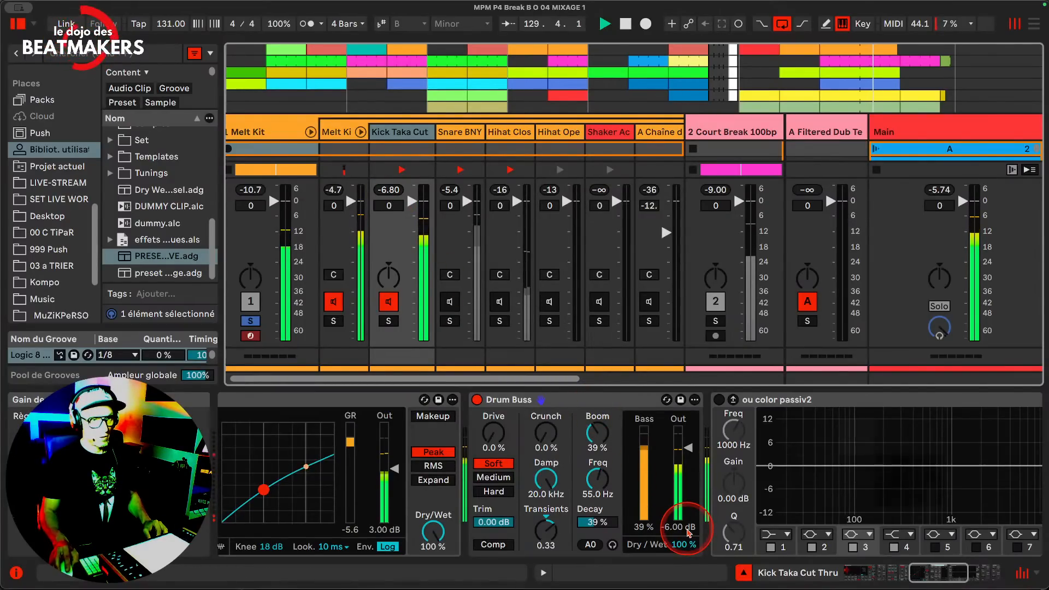
pyautogui.moveTo(598, 435); pyautogui.dragTo(599, 436)
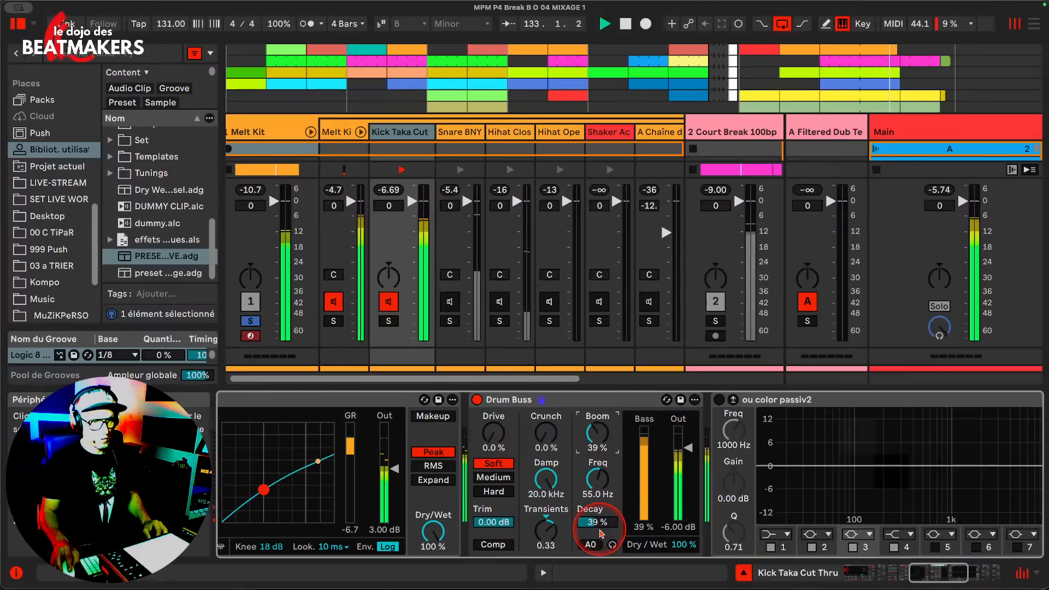
pyautogui.moveTo(602, 527); pyautogui.dragTo(601, 518)
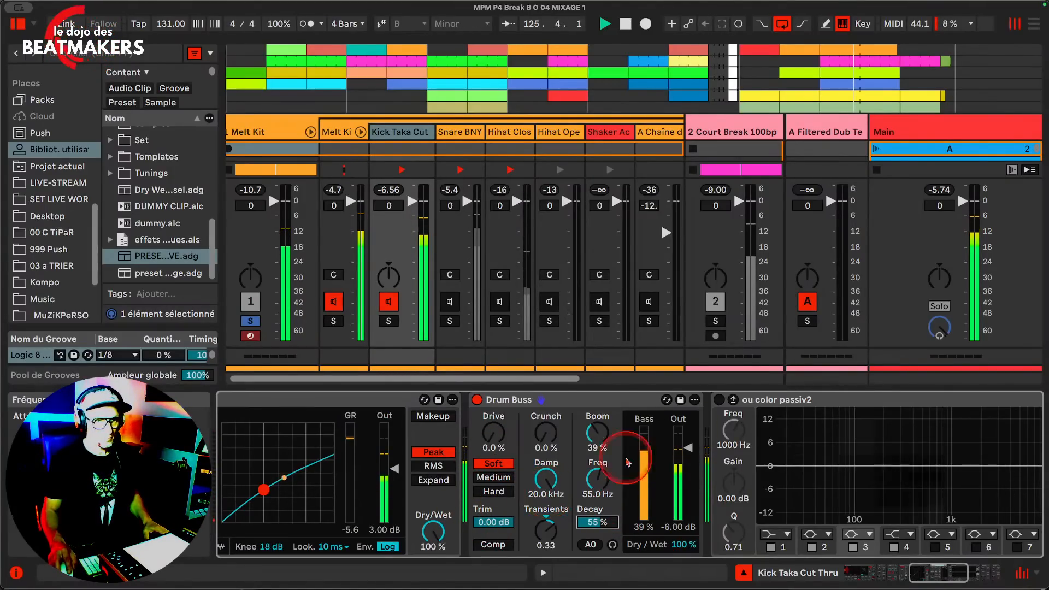
# Switch on ou color passiv2, try moving its second EQ band, switch the device off, and delete it from the kick's chain
pyautogui.click(719, 399)
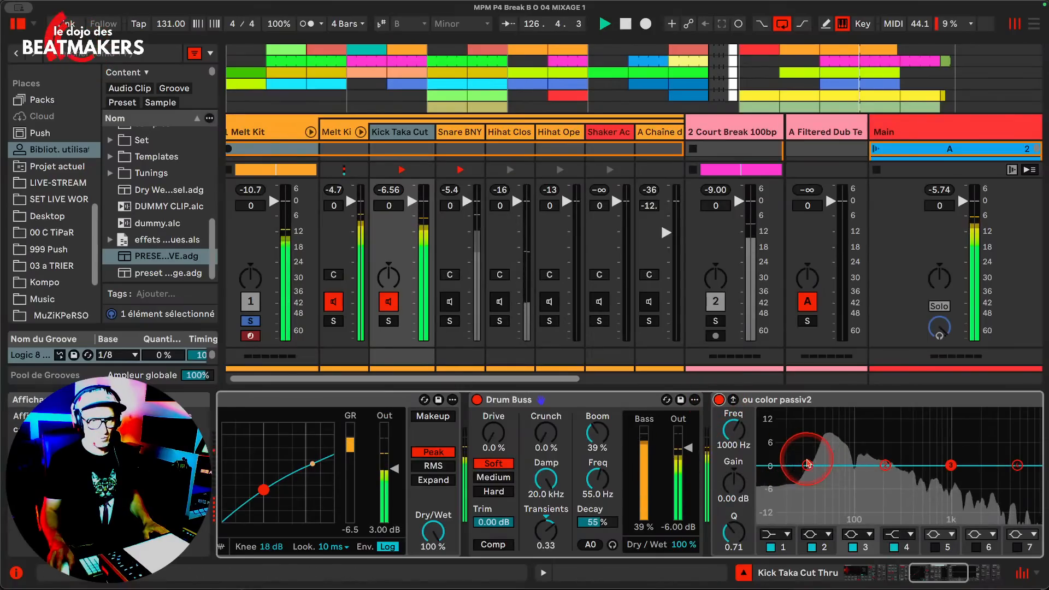
pyautogui.click(806, 463)
pyautogui.moveTo(709, 465); pyautogui.dragTo(743, 465)
pyautogui.click(543, 399)
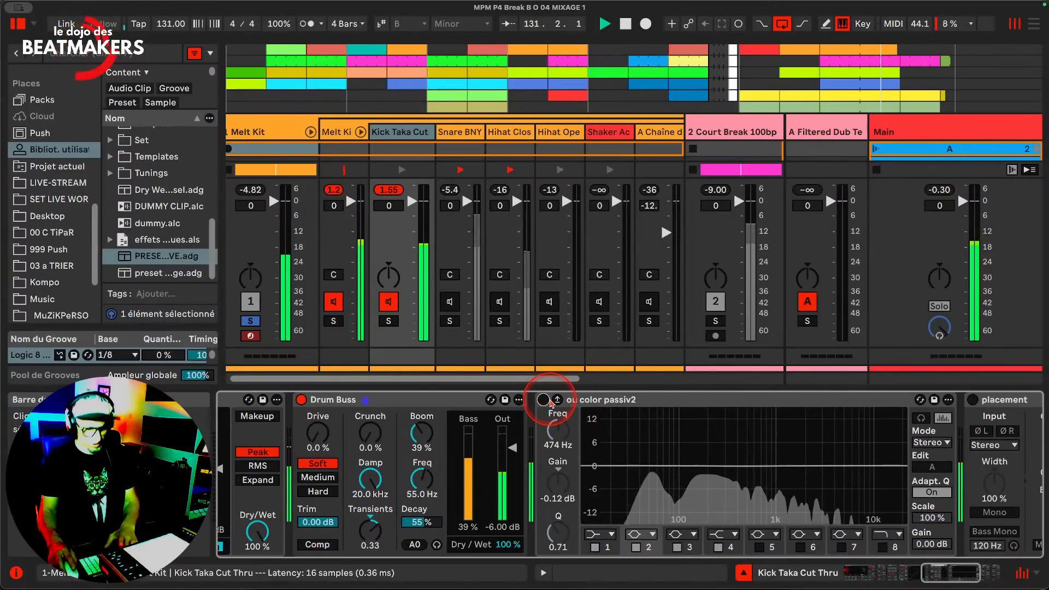
pyautogui.click(554, 404)
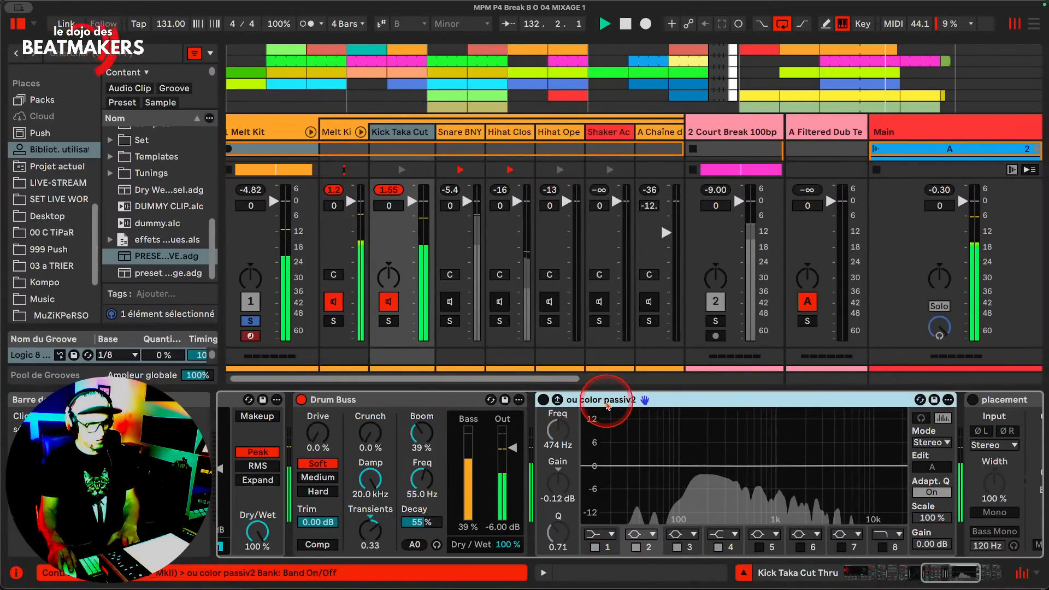
pyautogui.press('Delete')
# Compare the kick with Drum Buss bypassed and active, stop playback, and switch on the placement device
pyautogui.click(301, 399)
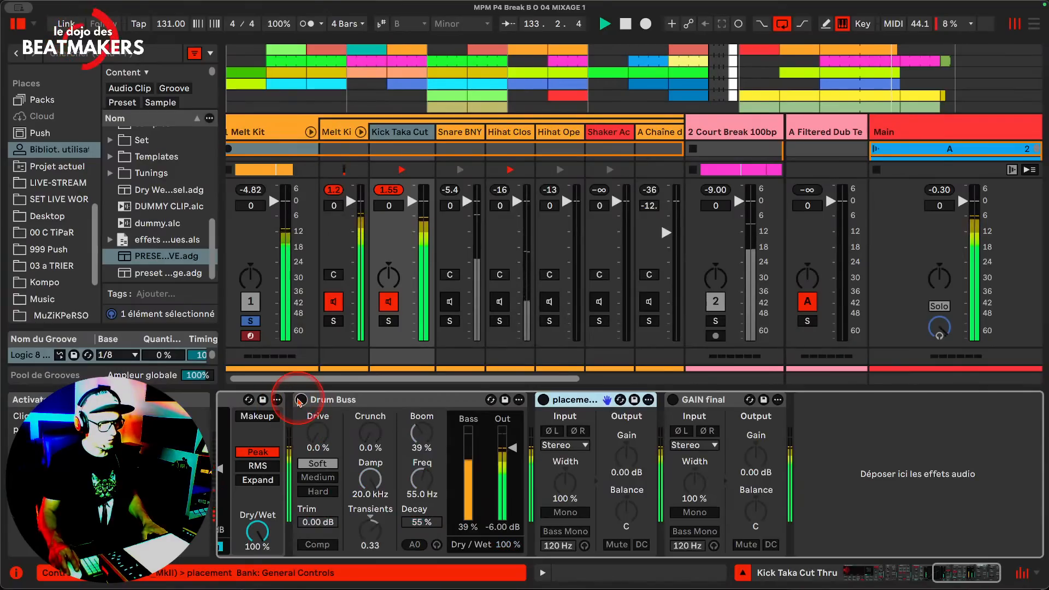
pyautogui.click(300, 399)
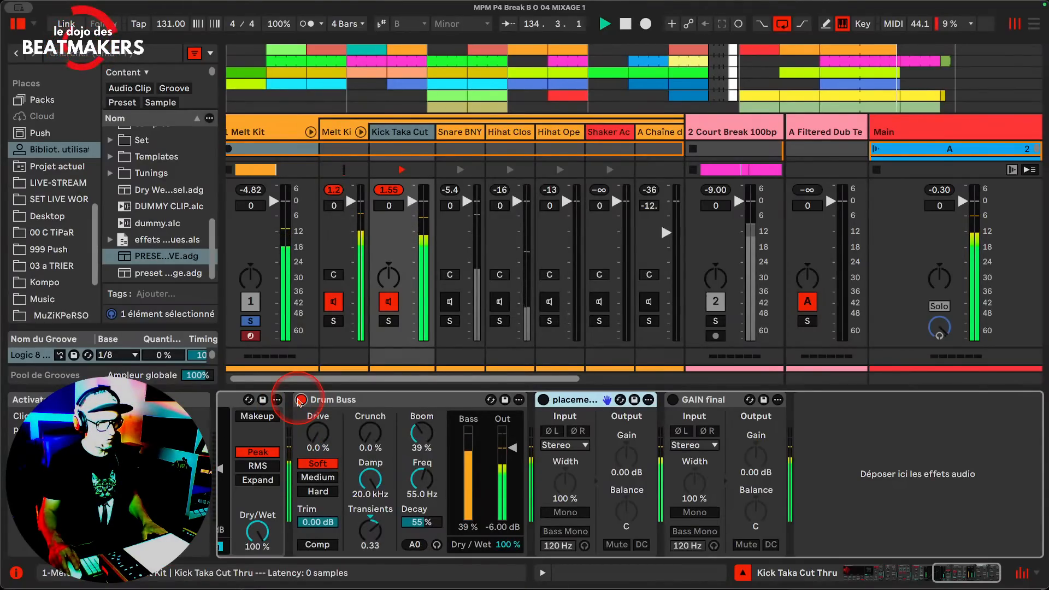
pyautogui.click(543, 400)
pyautogui.press('space')
pyautogui.click(543, 399)
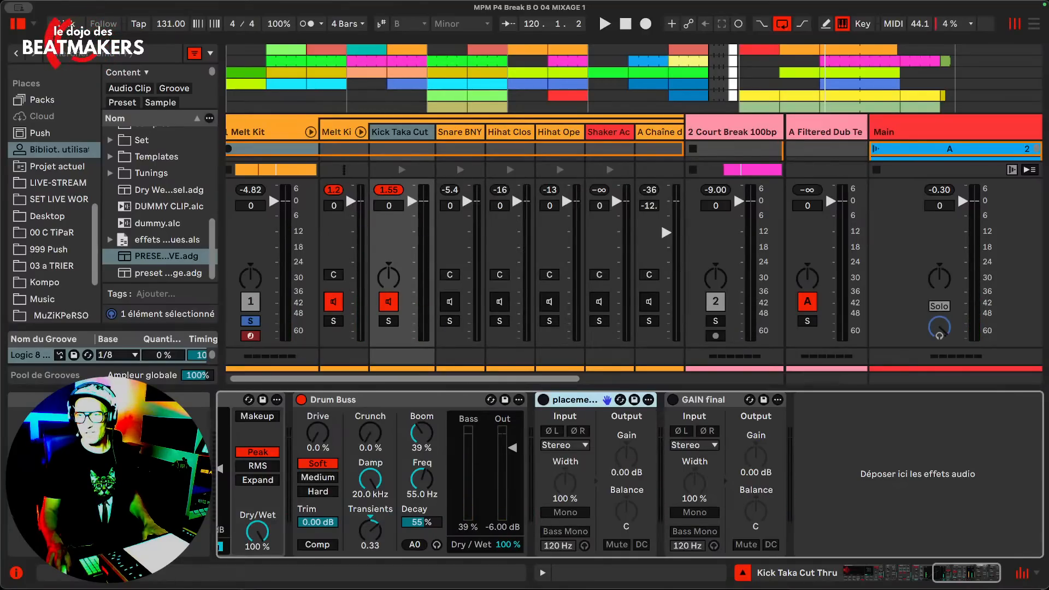
pyautogui.click(543, 399)
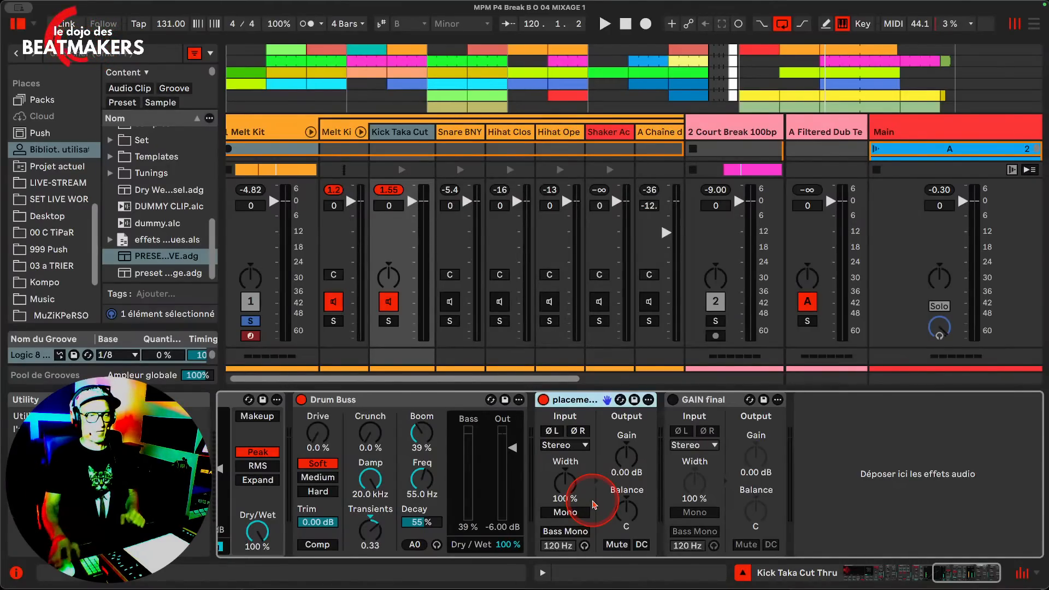
# Narrow the placement device's Width to 24% during playback and try its Mid/Side mode
pyautogui.press('space')
pyautogui.moveTo(566, 481); pyautogui.dragTo(566, 489)
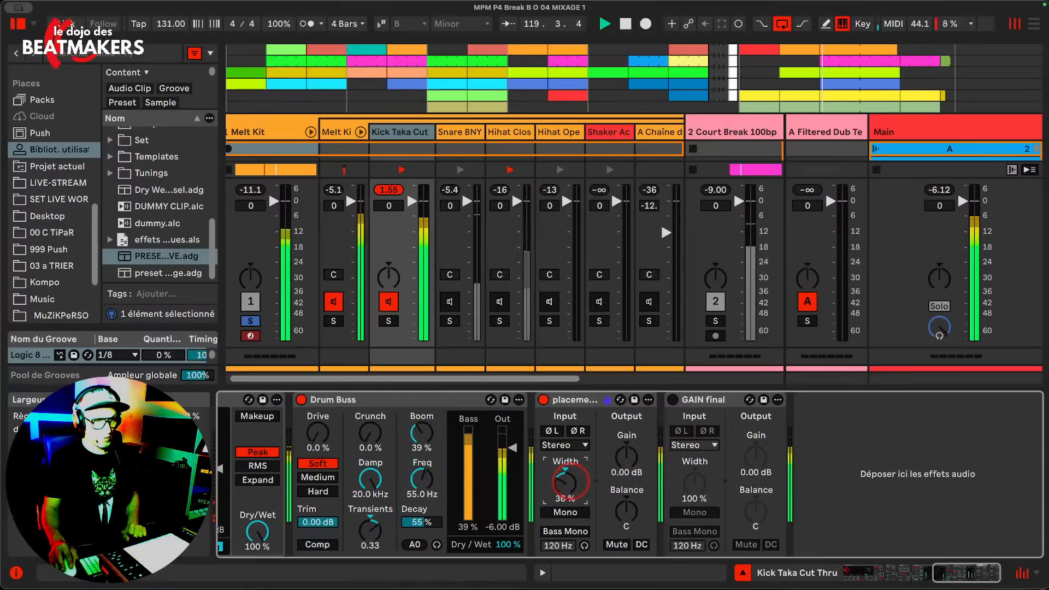
pyautogui.rightClick(570, 468)
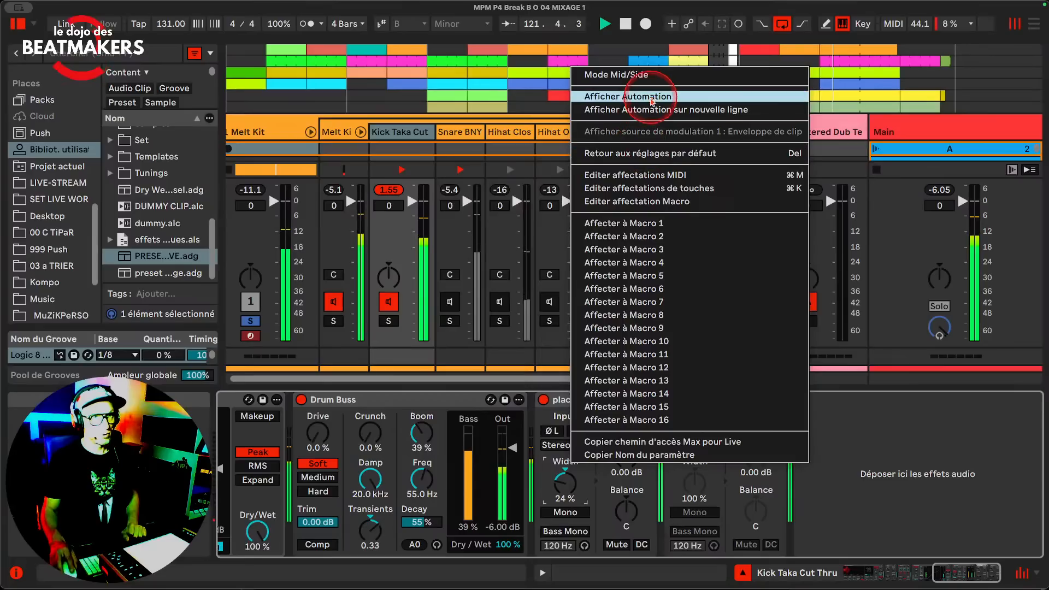
pyautogui.click(590, 74)
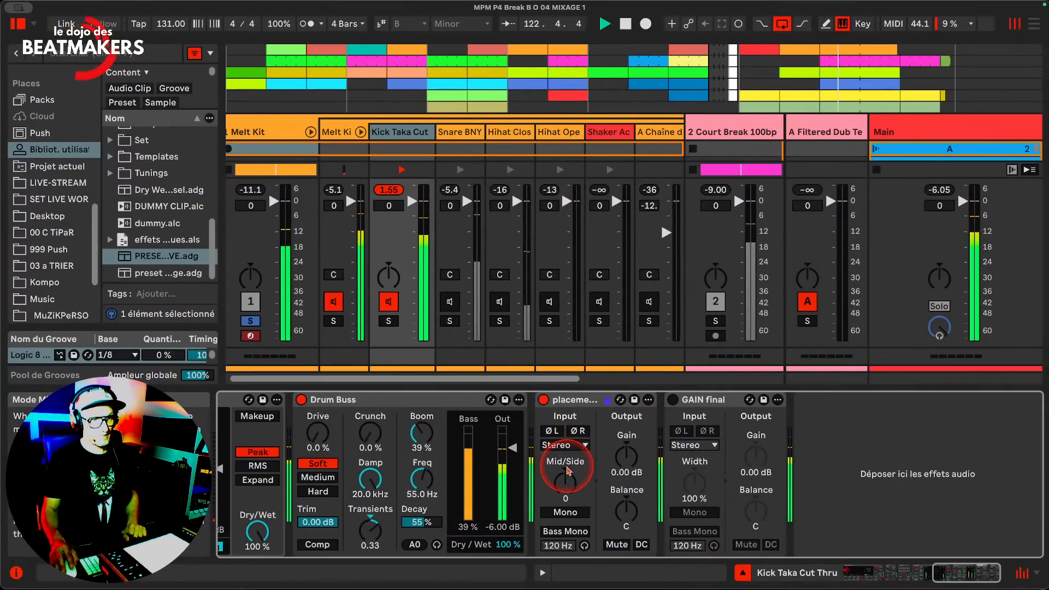
# Switch the placement device back to Width mode, test the Width at 0%, and raise it to 400%
pyautogui.rightClick(566, 470)
pyautogui.click(611, 97)
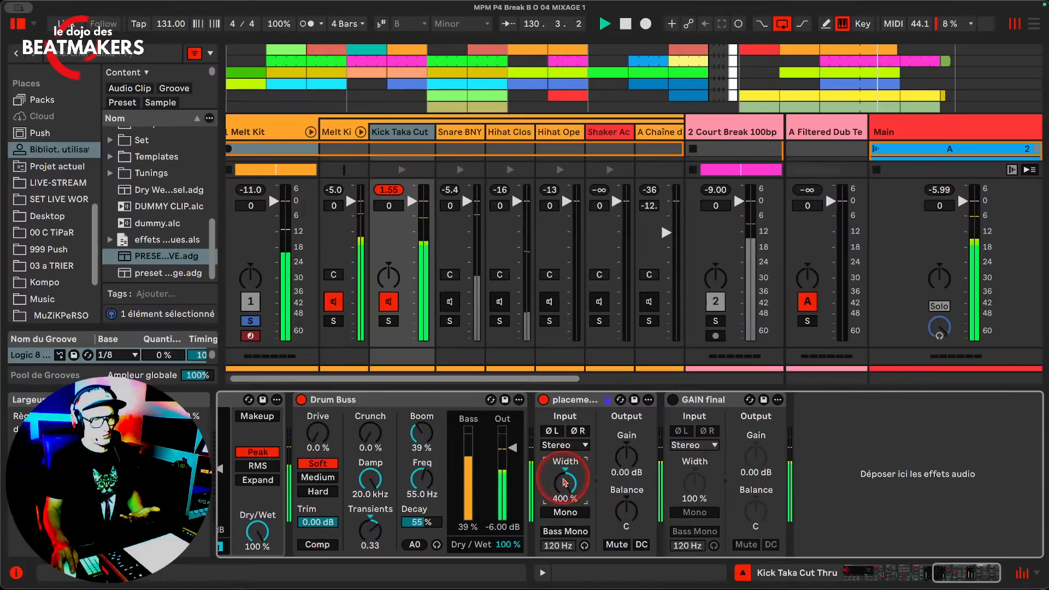
pyautogui.moveTo(565, 482); pyautogui.dragTo(565, 535)
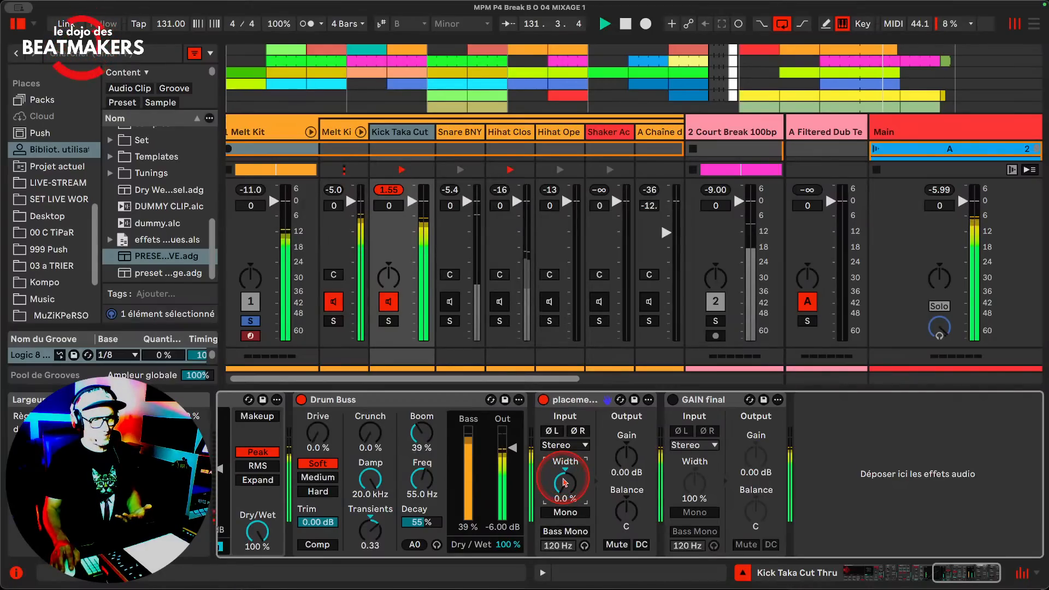
pyautogui.moveTo(565, 482)
pyautogui.mouseDown()
pyautogui.moveTo(565, 454)
pyautogui.moveTo(573, 473)
pyautogui.mouseUp()
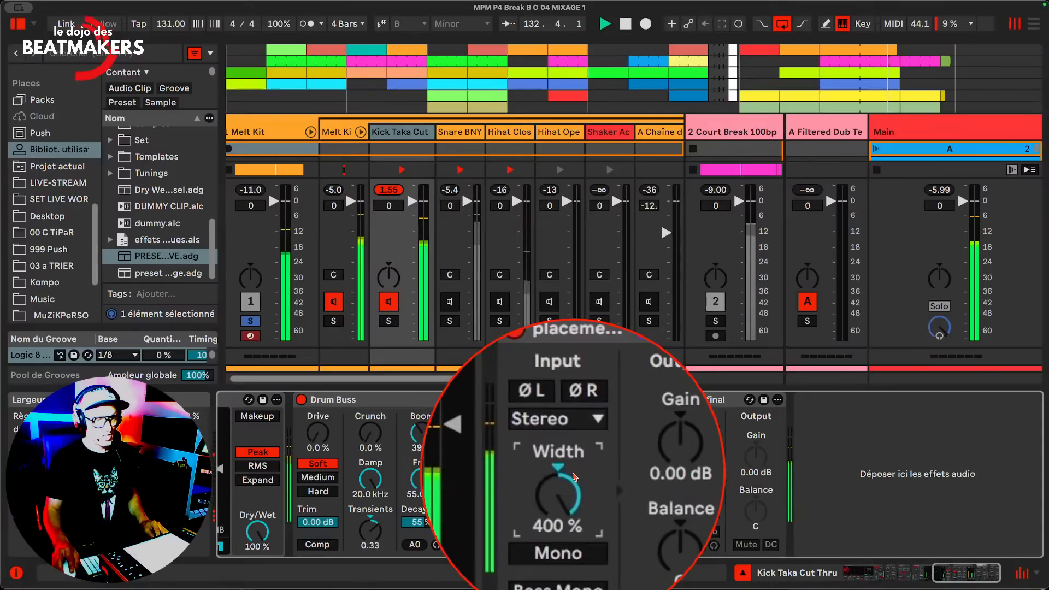
# Compare the widened kick with the placement device's Bass Mono on and off, leaving Bass Mono switched on
pyautogui.click(561, 531)
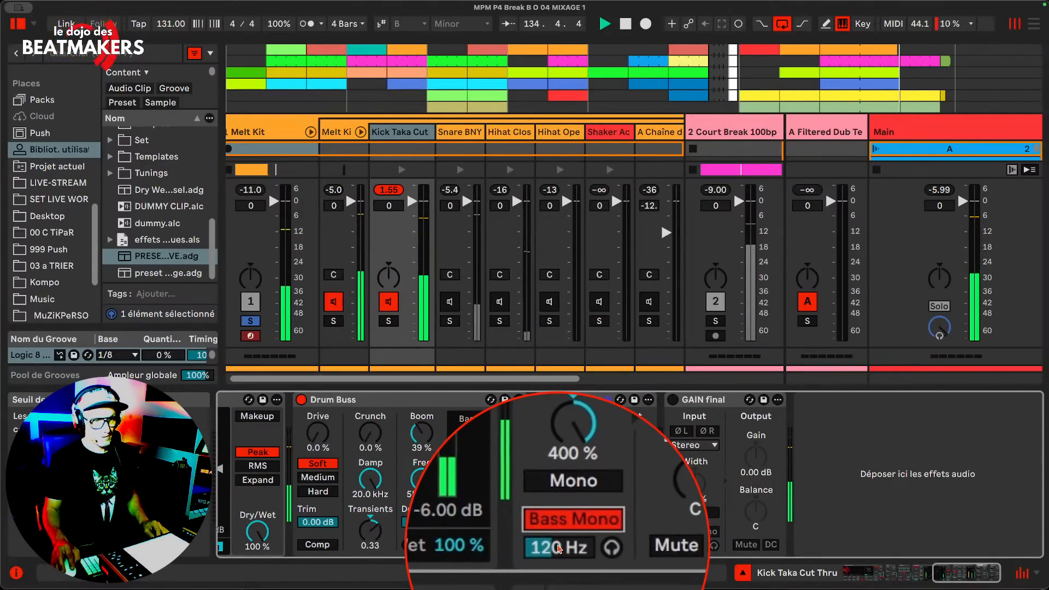
pyautogui.press('Return')
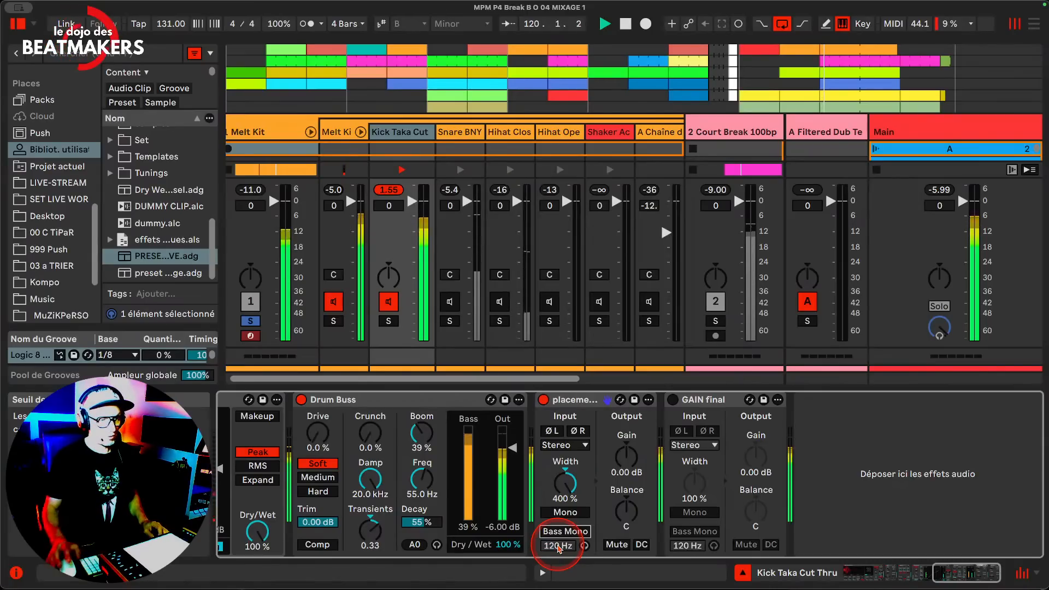
pyautogui.press('Return')
pyautogui.moveTo(558, 548); pyautogui.dragTo(560, 550)
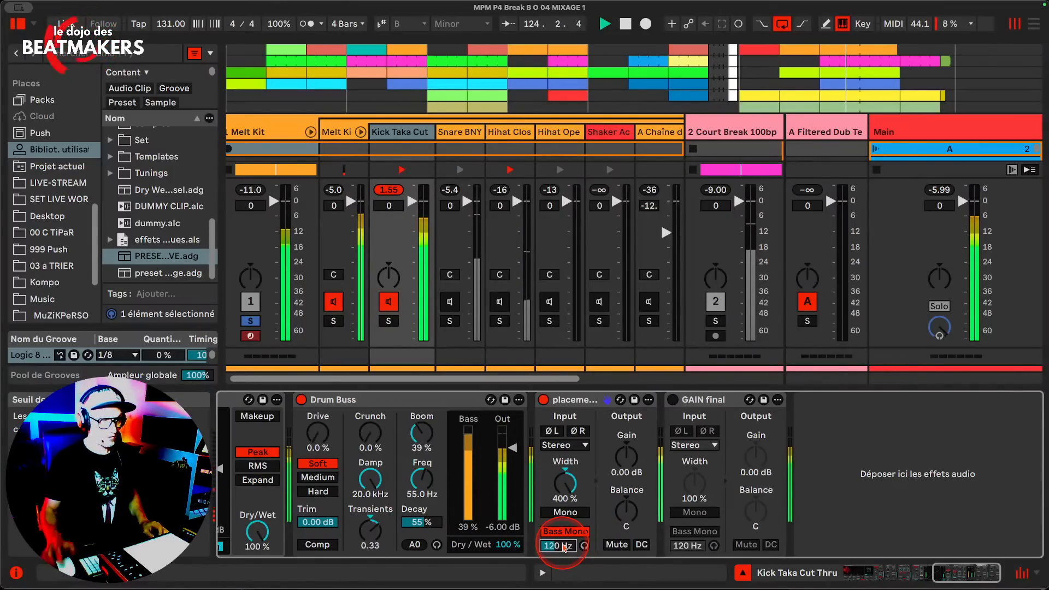
# Set the placement device's Bass Mono frequency to 80 Hz and narrow its Width to 30%
pyautogui.moveTo(564, 483); pyautogui.dragTo(565, 488)
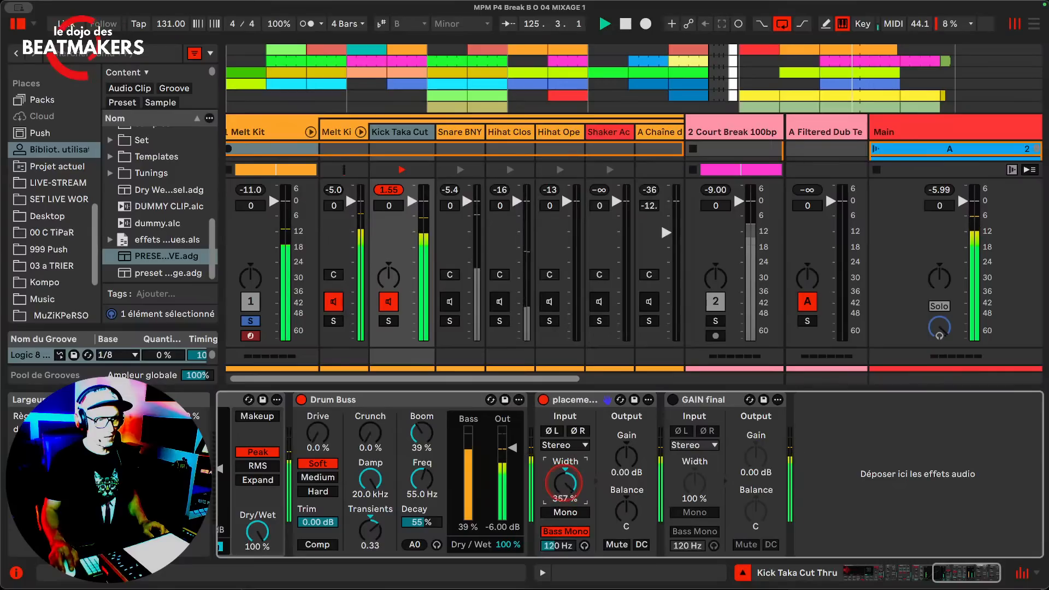
pyautogui.moveTo(557, 548); pyautogui.dragTo(557, 547)
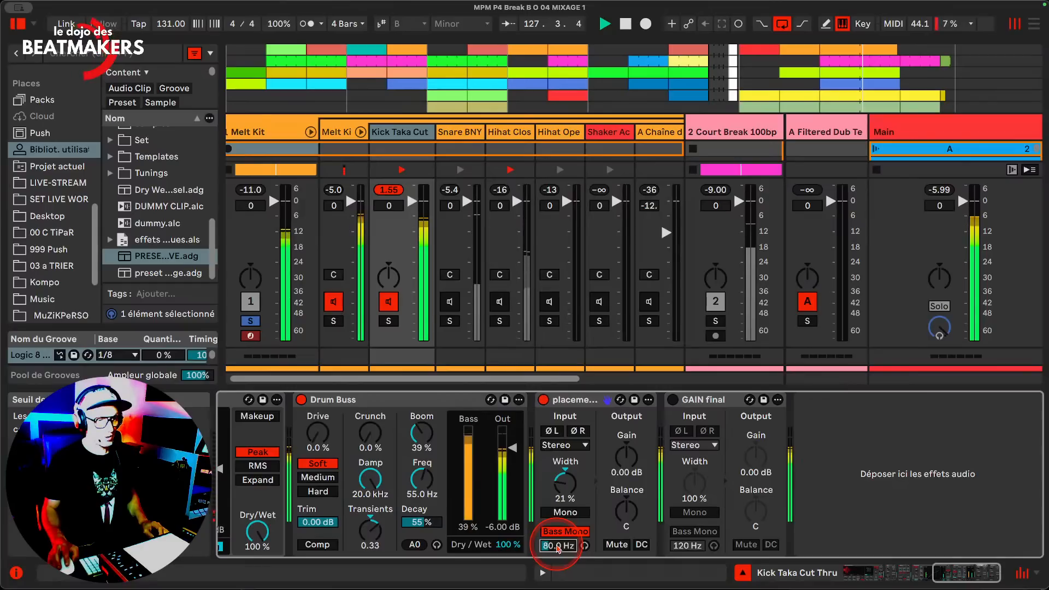
pyautogui.click(566, 484)
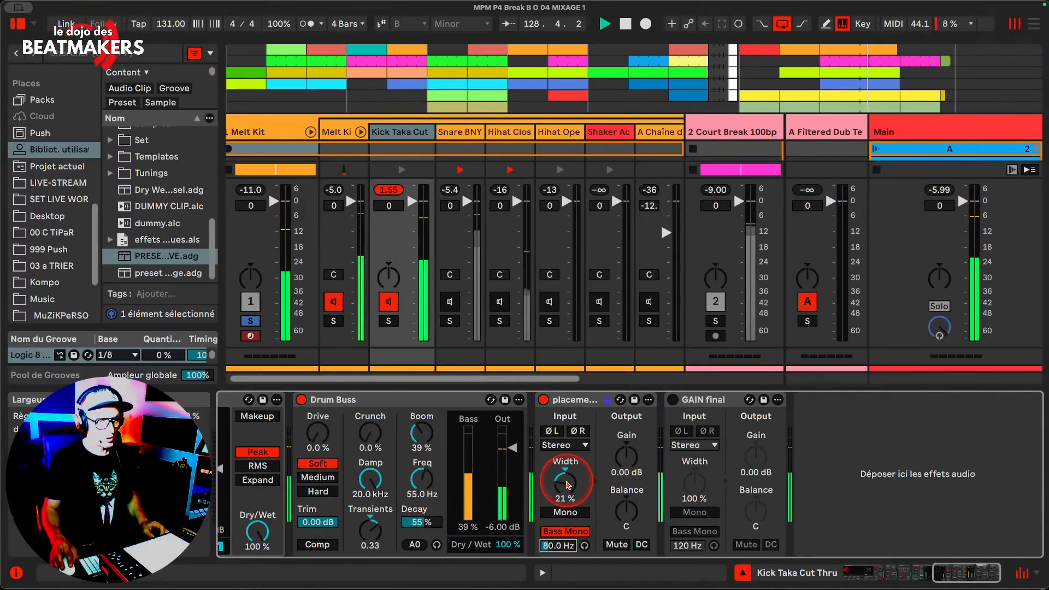
pyautogui.moveTo(568, 484); pyautogui.dragTo(568, 482)
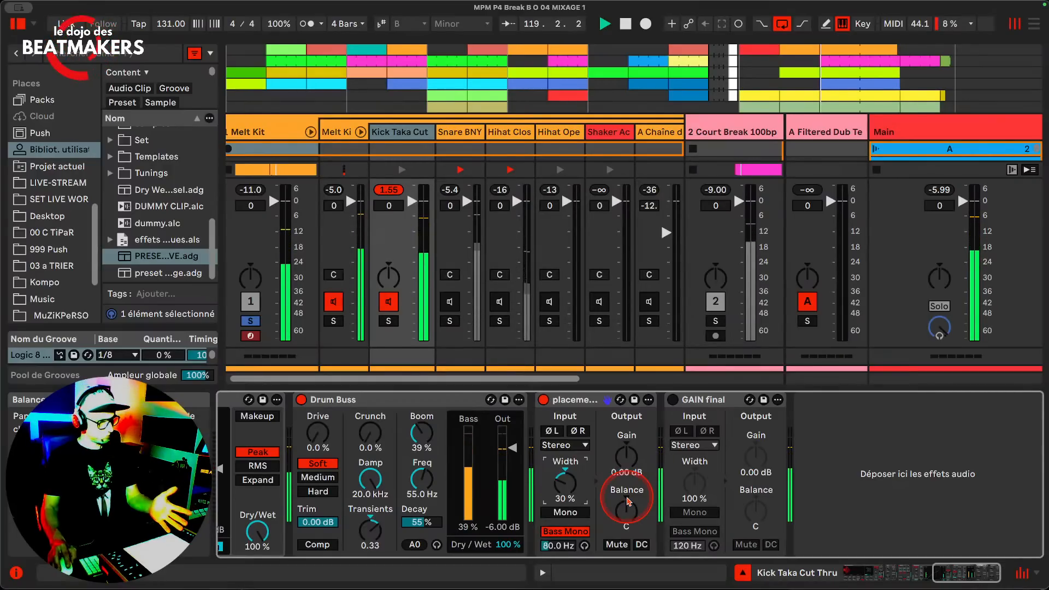
# Switch on the GAIN final device, raise its output Gain to 0.56 dB, and reset the kick track's peak level reading
pyautogui.click(673, 399)
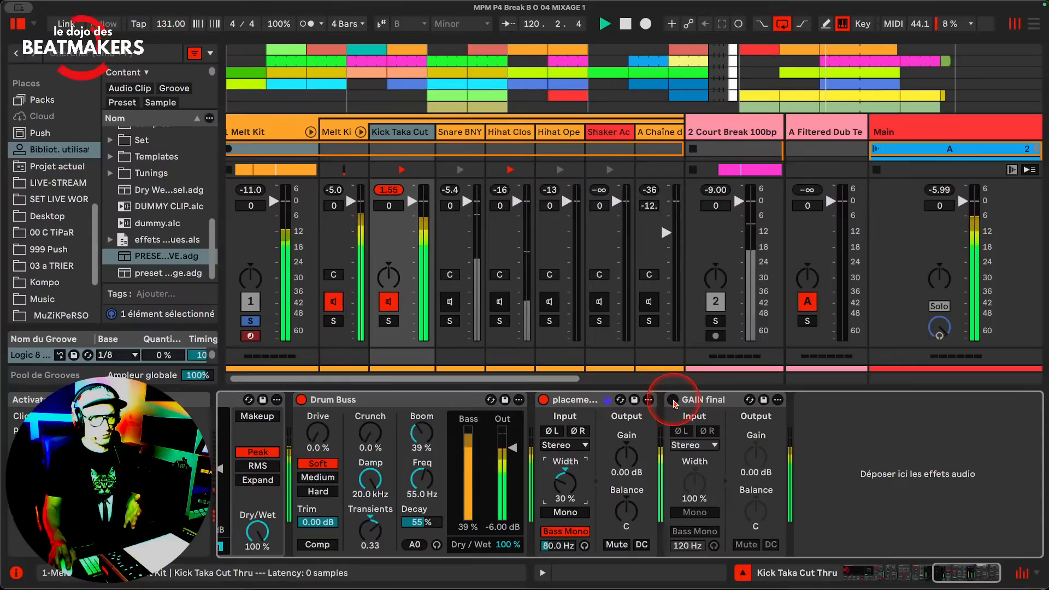
pyautogui.click(387, 190)
pyautogui.moveTo(387, 192); pyautogui.dragTo(389, 195)
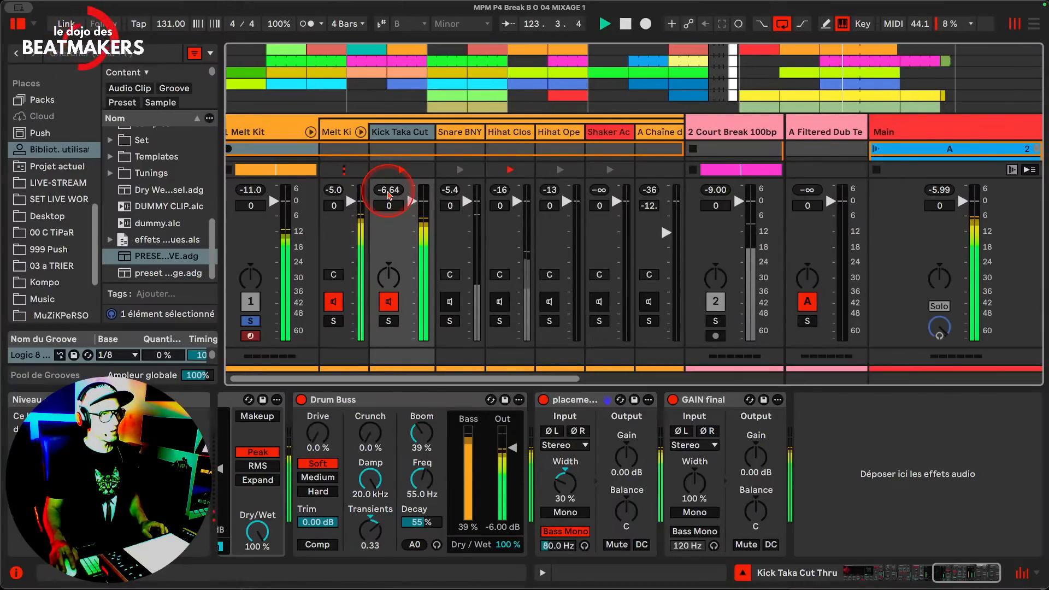
pyautogui.click(760, 464)
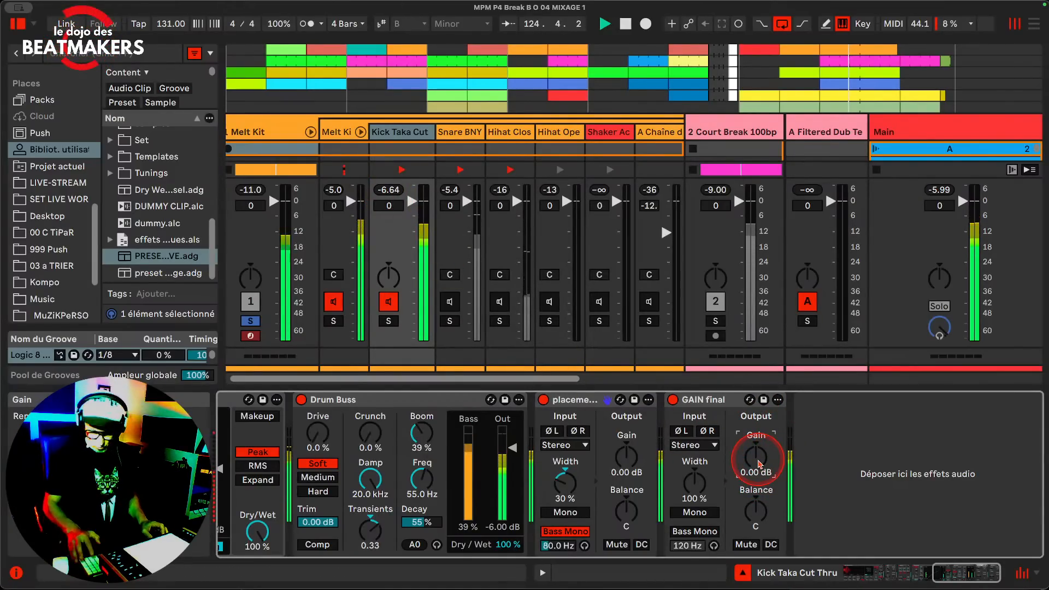
pyautogui.moveTo(759, 465); pyautogui.dragTo(756, 449)
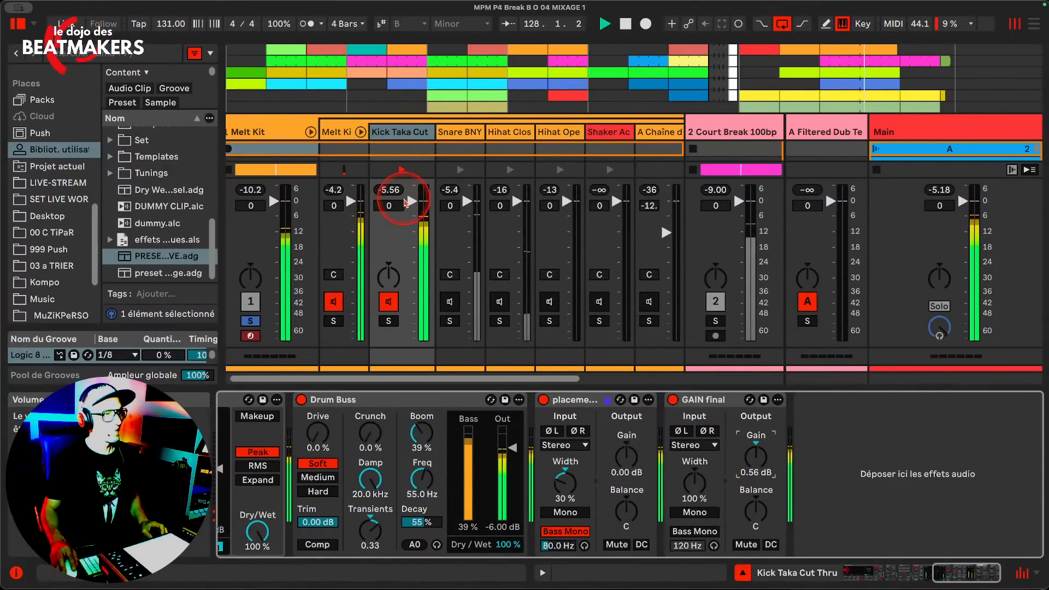
pyautogui.moveTo(387, 196); pyautogui.dragTo(389, 199)
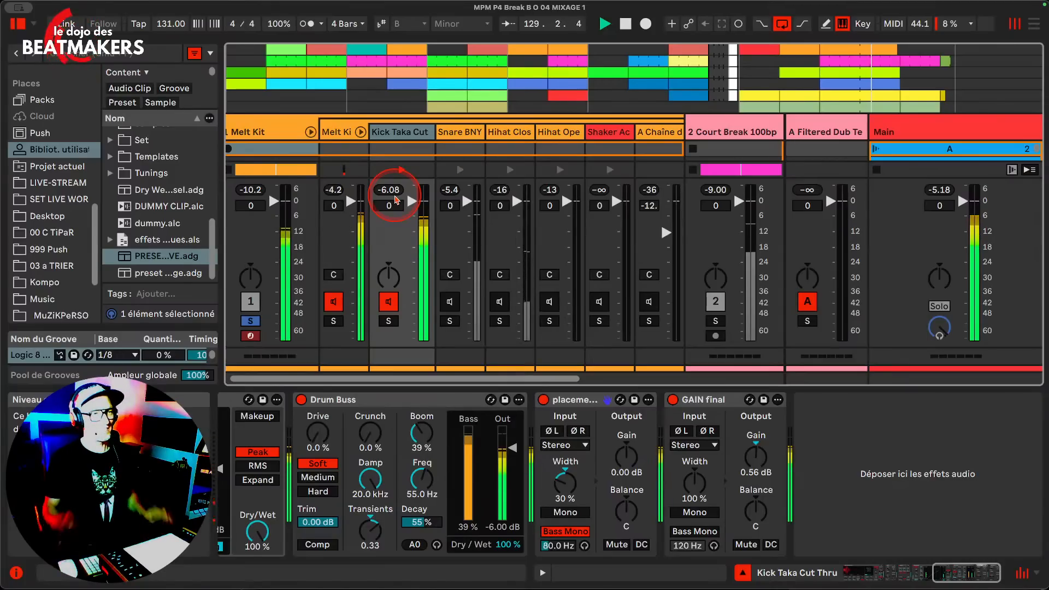
# Check the Main track's device chain and bring up the devices of the Snare BNYX track
pyautogui.click(950, 109)
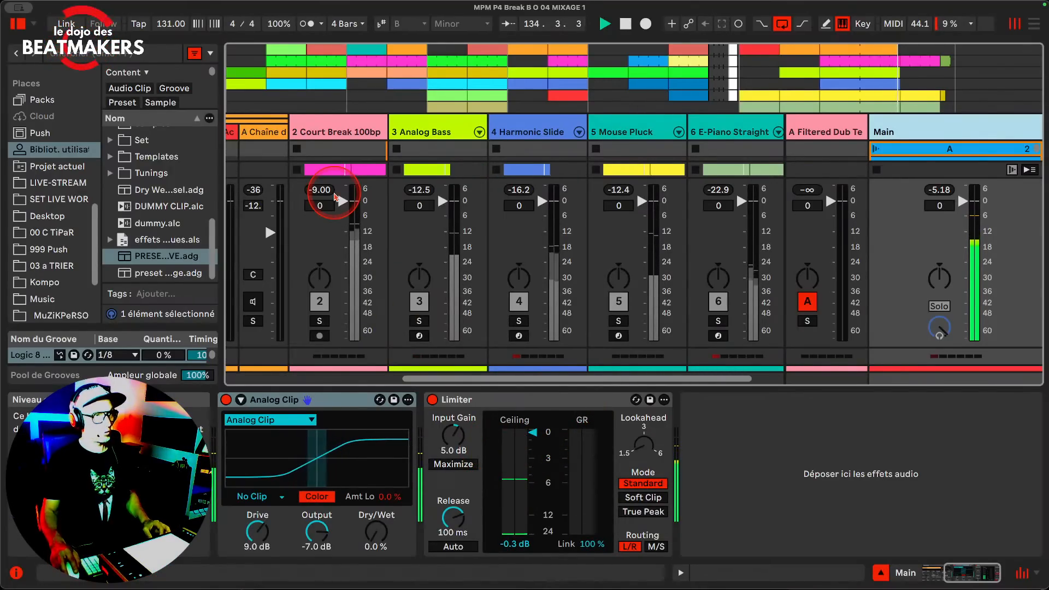
pyautogui.hscroll(-6, 335, 197)
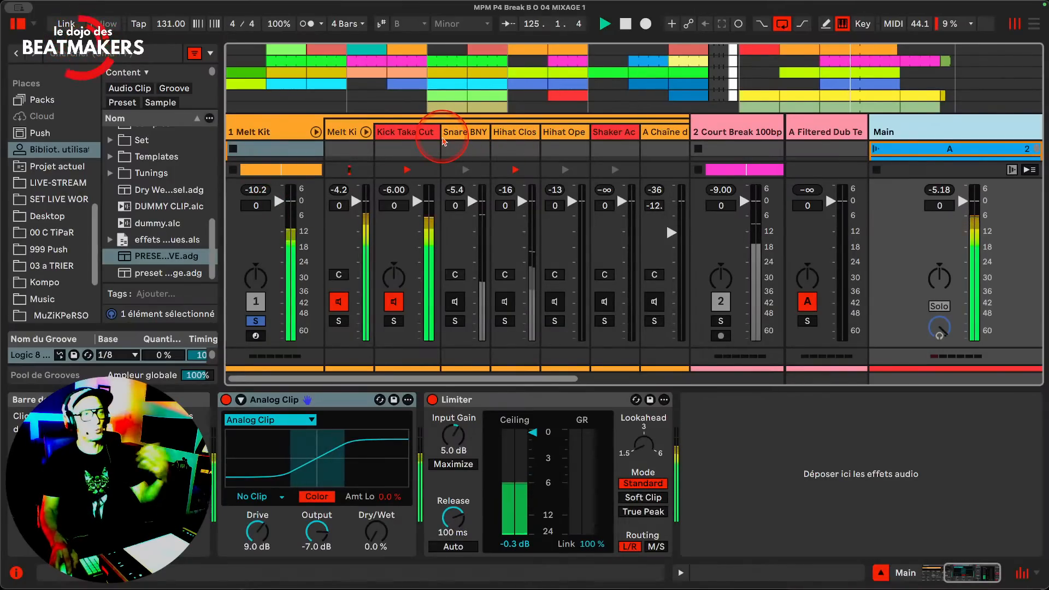
pyautogui.click(443, 141)
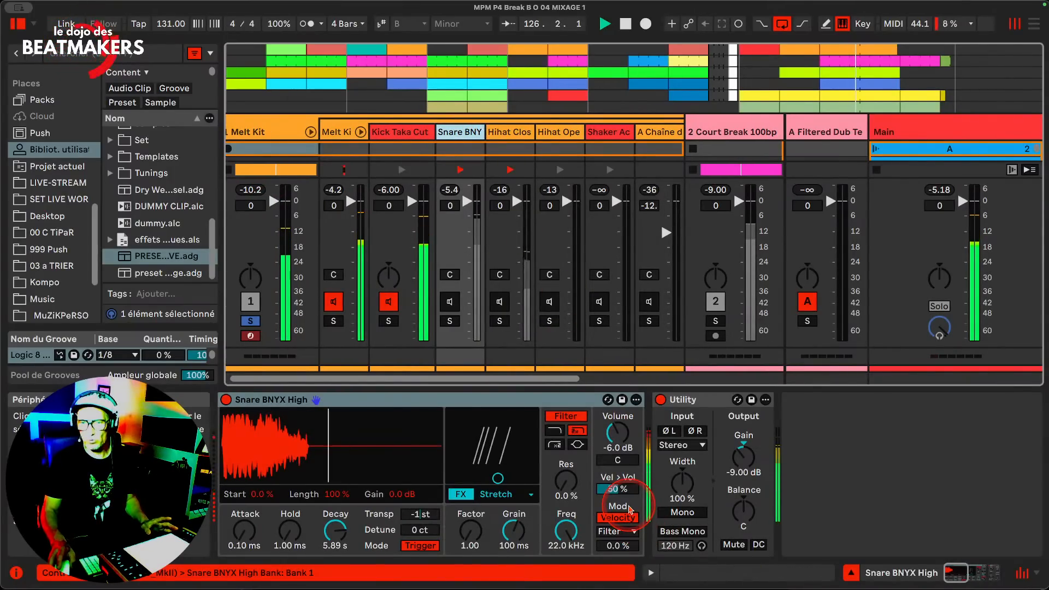